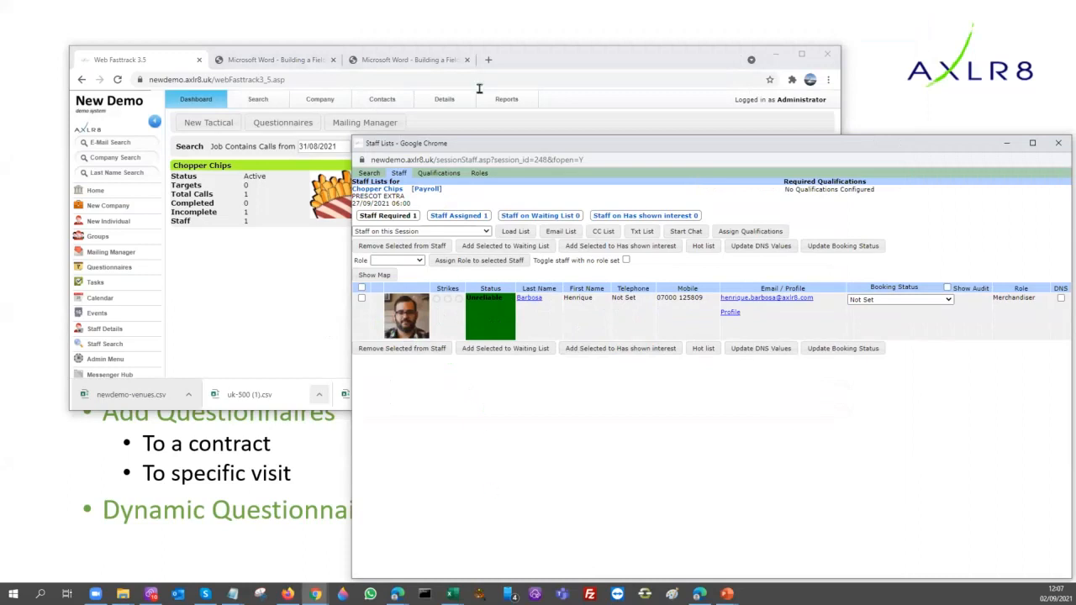
View the roles and the staff search criteria for the PRESCOT EXTRA session, and close the session window
{"action": "left_click_drag", "start_coordinate": [437, 143], "coordinate": [299, 96]}
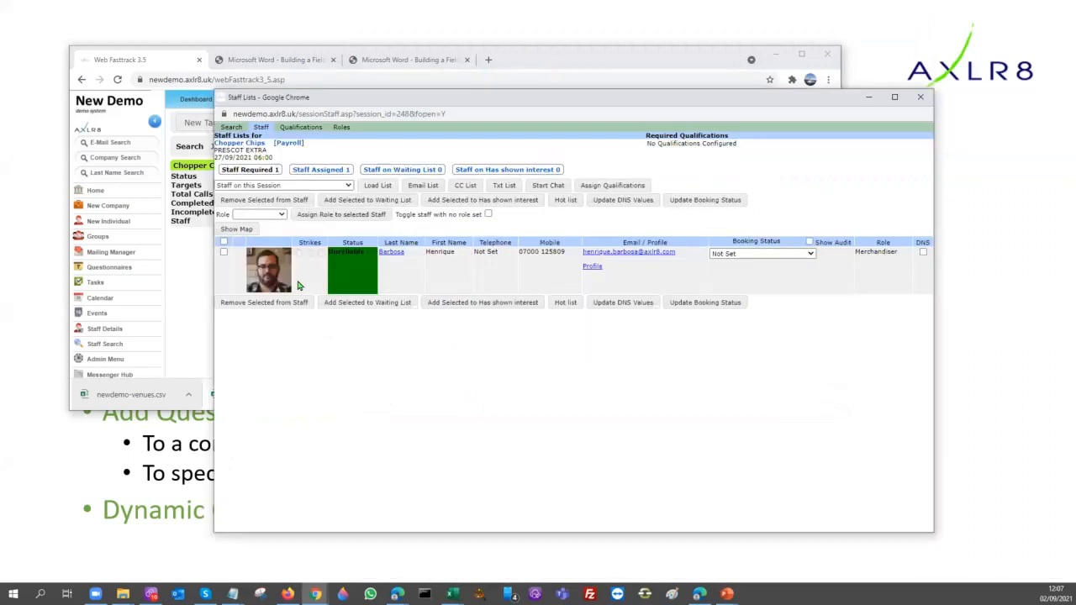
{"action": "left_click", "coordinate": [341, 127]}
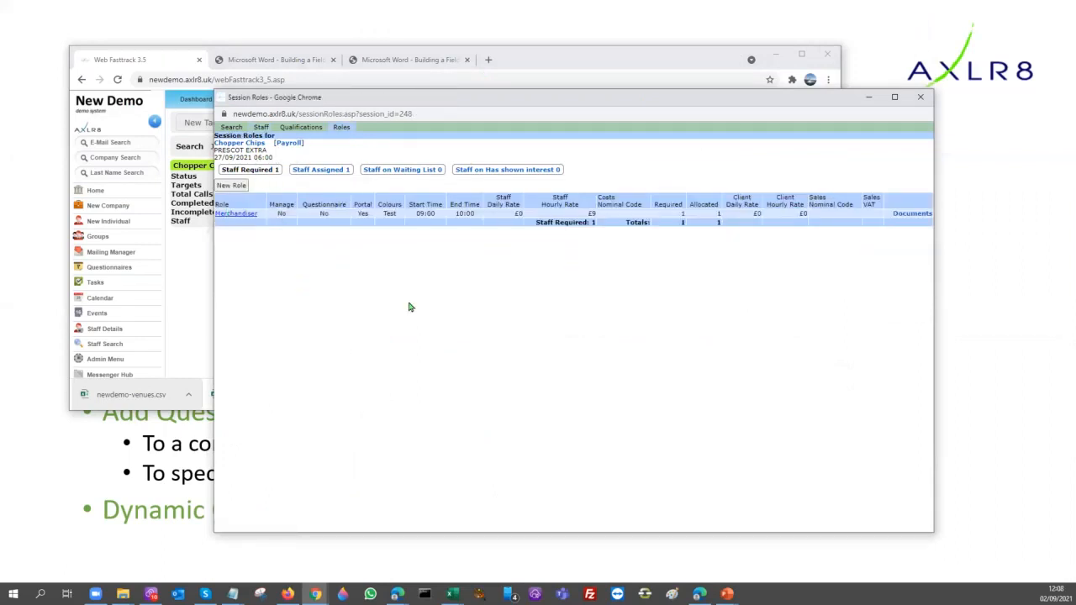
{"action": "left_click", "coordinate": [229, 128]}
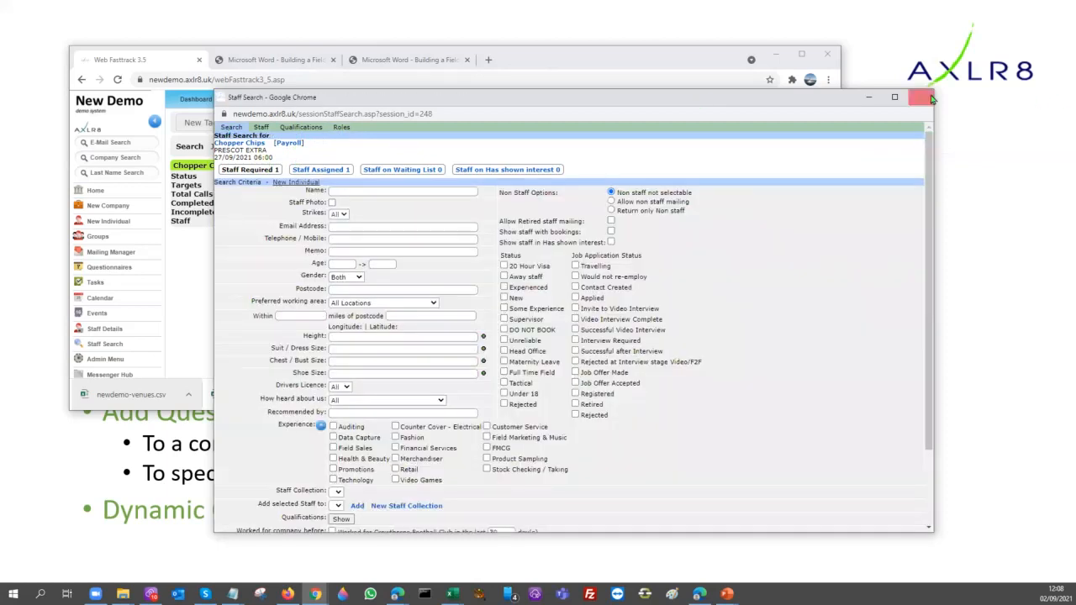
{"action": "left_click", "coordinate": [922, 99]}
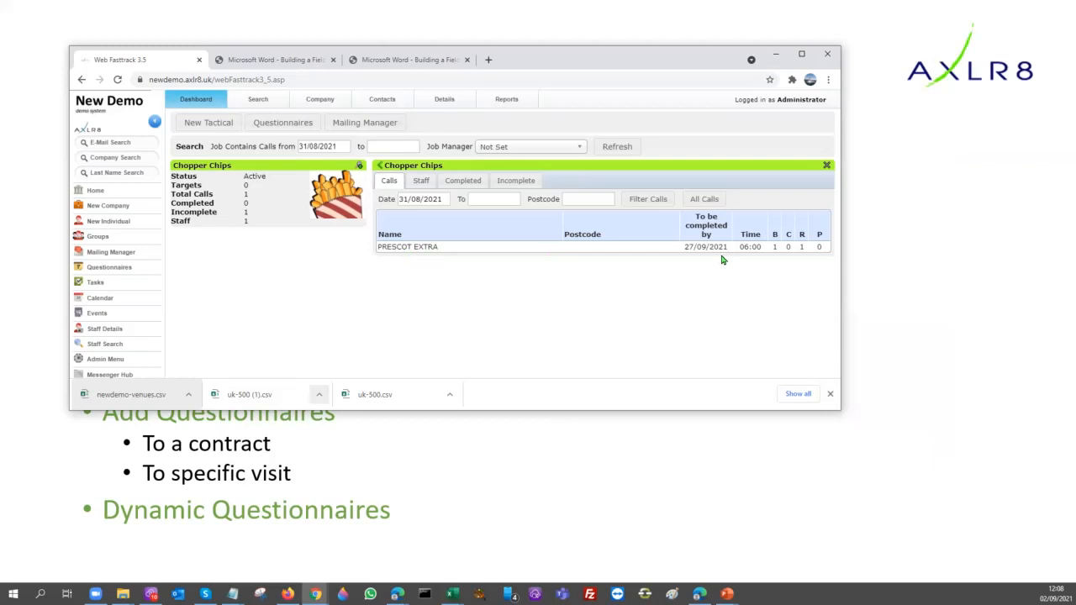
Open the session details of the PRESCOT EXTRA call and go to its parent event, Chopper Chips
{"action": "left_click", "coordinate": [384, 247]}
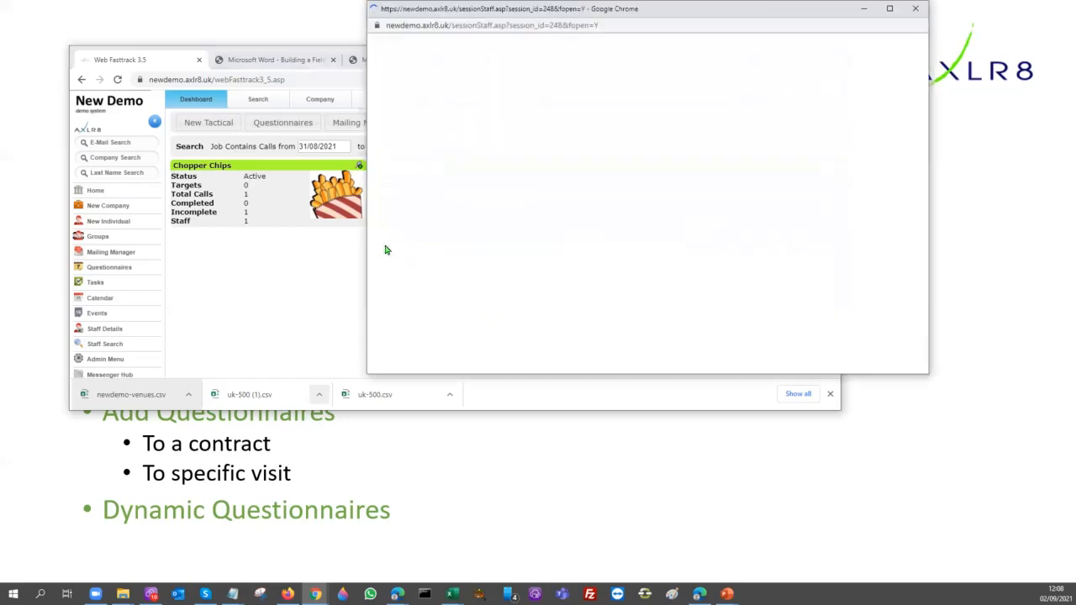
{"action": "left_click_drag", "start_coordinate": [565, 144], "coordinate": [513, 122]}
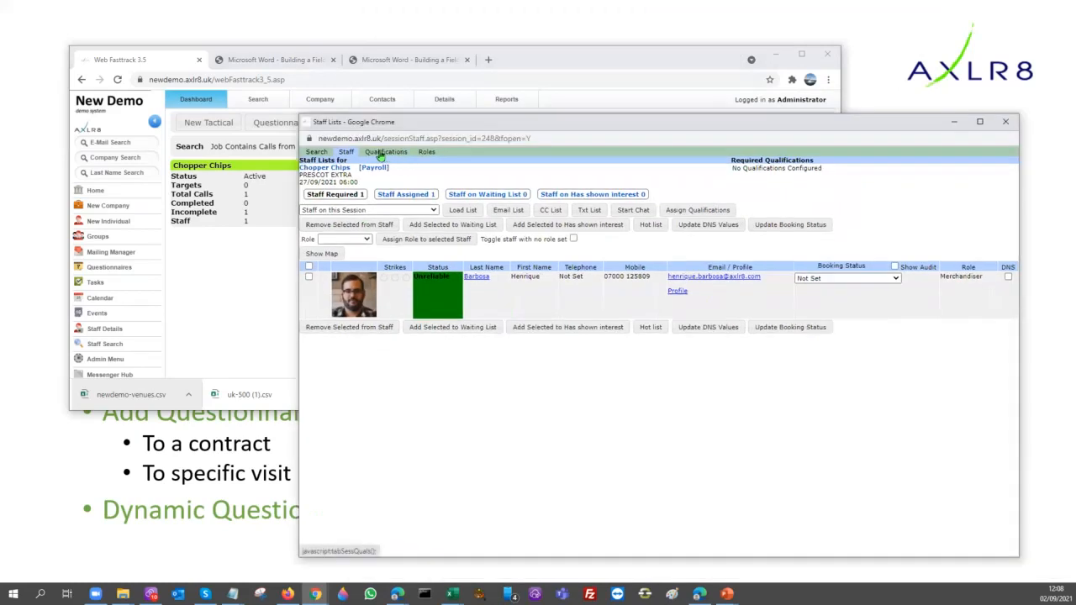
{"action": "left_click", "coordinate": [321, 172]}
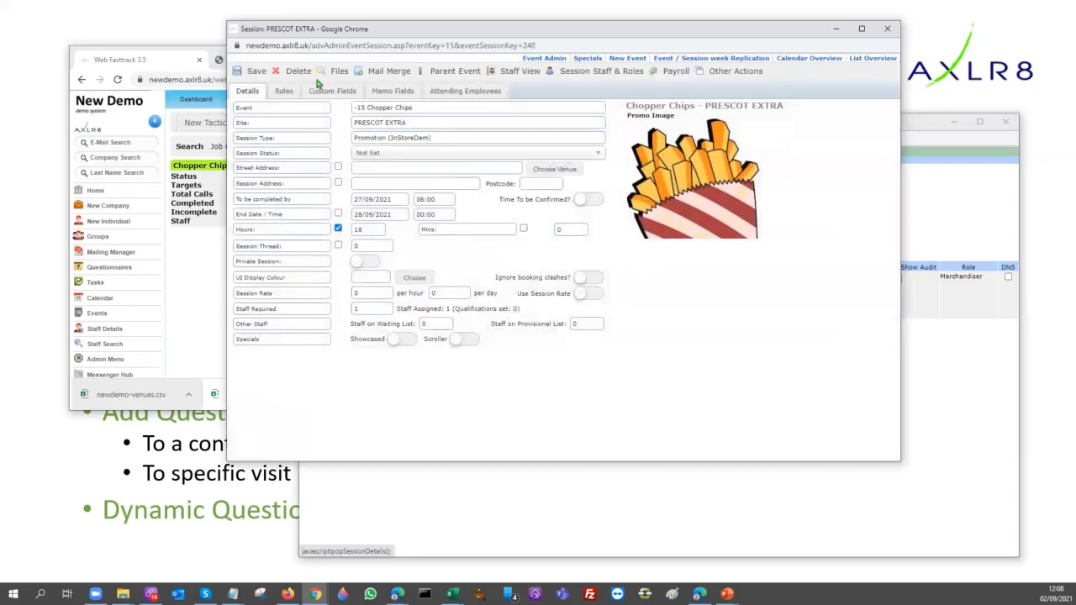
{"action": "left_click", "coordinate": [443, 74]}
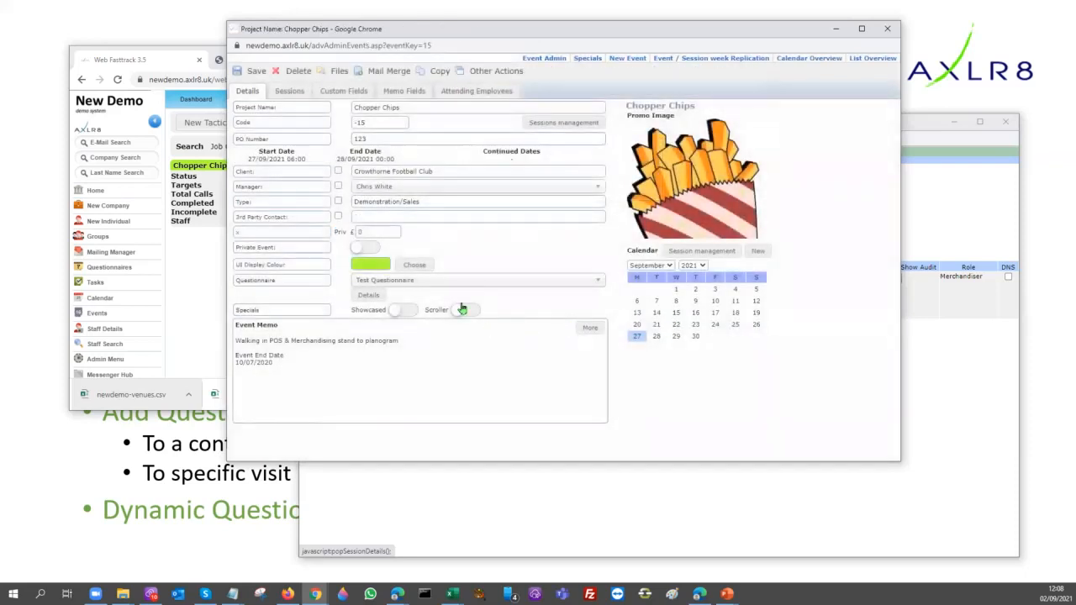
Switch the Chopper Chips project's questionnaire to Questionnaire test and back to Test Questionnaire
{"action": "left_click", "coordinate": [599, 282]}
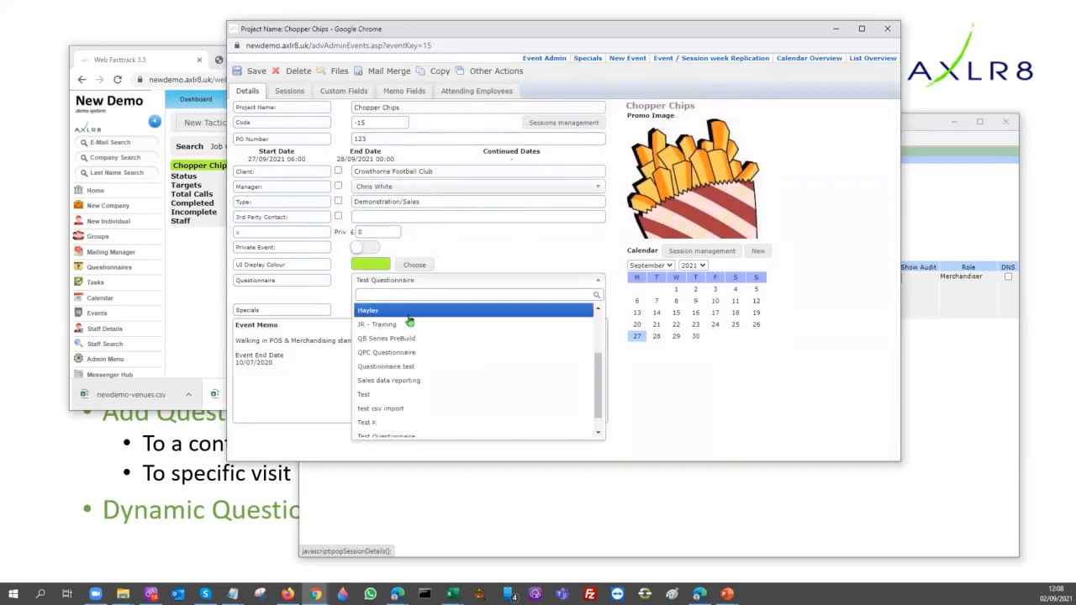
{"action": "scroll", "coordinate": [455, 358], "scroll_direction": "down", "scroll_amount": 1}
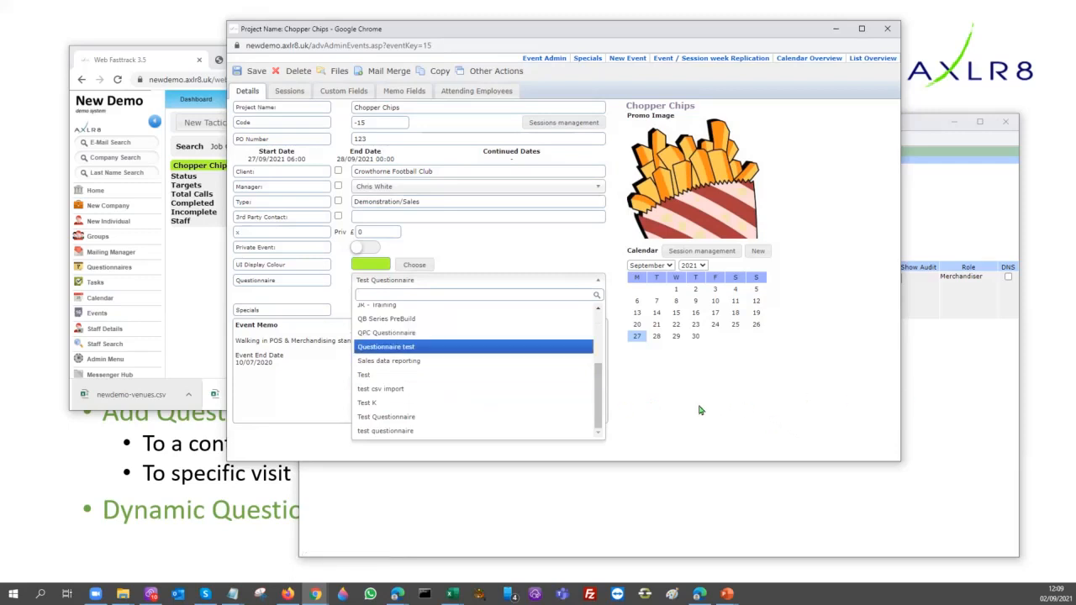
{"action": "left_click", "coordinate": [378, 347]}
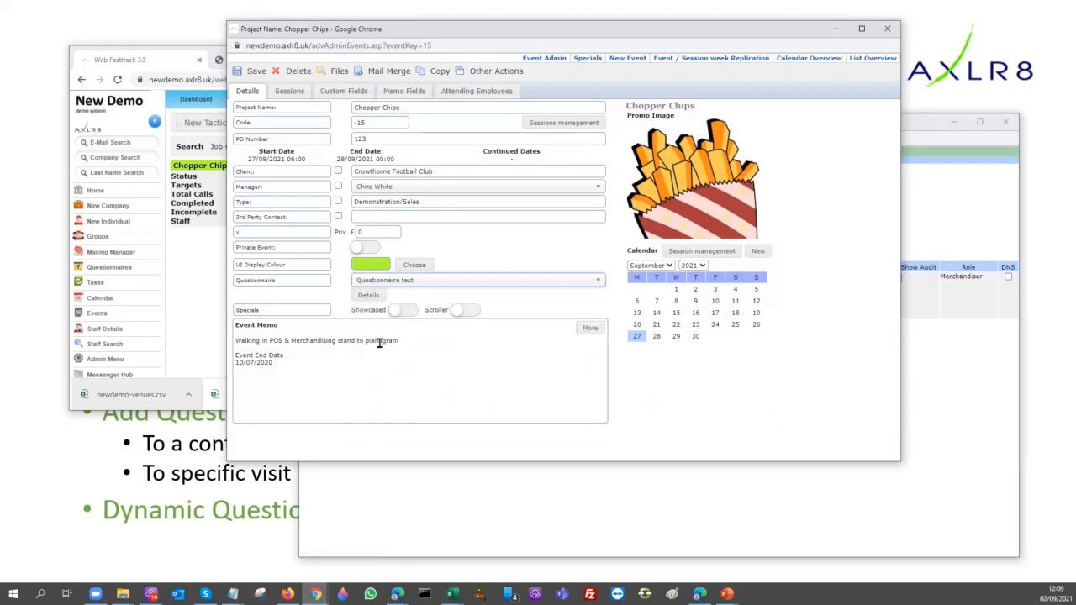
{"action": "left_click", "coordinate": [435, 283]}
{"action": "left_click", "coordinate": [418, 422]}
View the session replication options for the Chopper Chips project and close them without replicating anything
{"action": "left_click", "coordinate": [494, 74]}
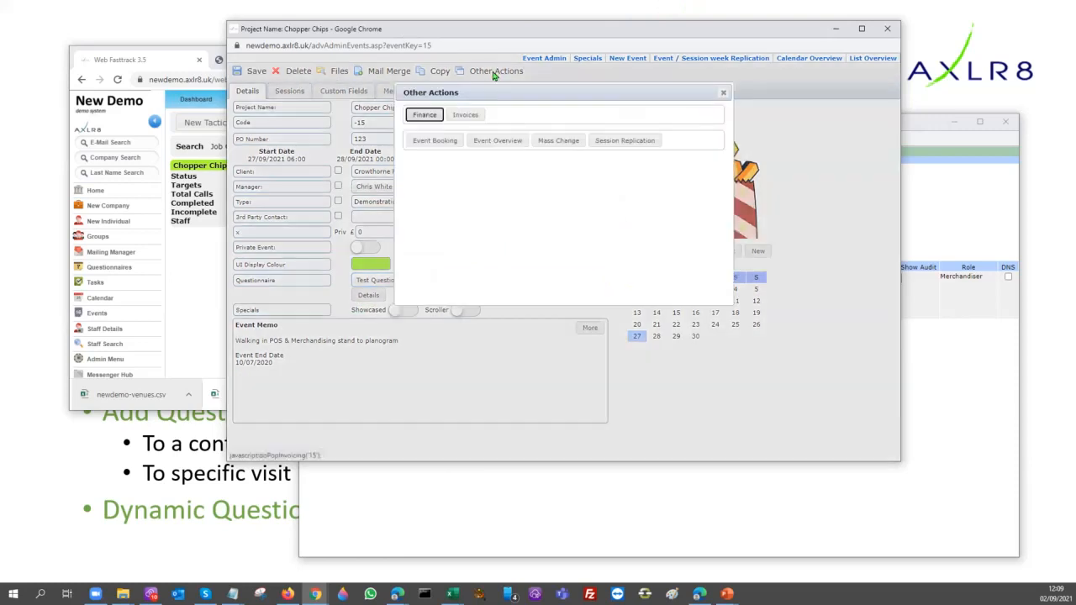
{"action": "left_click", "coordinate": [610, 145]}
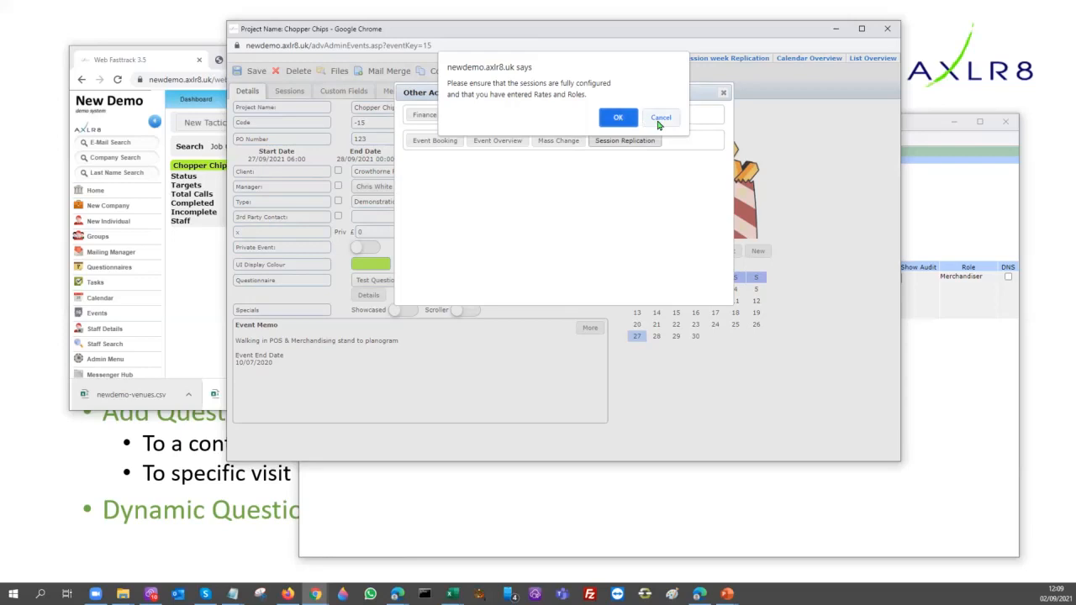
{"action": "left_click", "coordinate": [622, 120]}
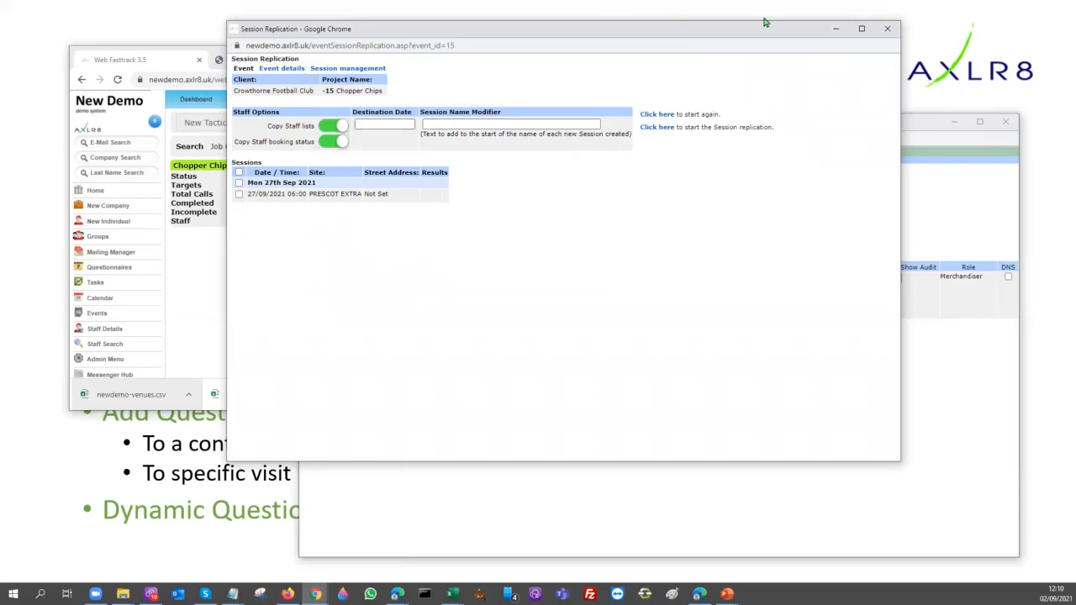
{"action": "left_click", "coordinate": [887, 29]}
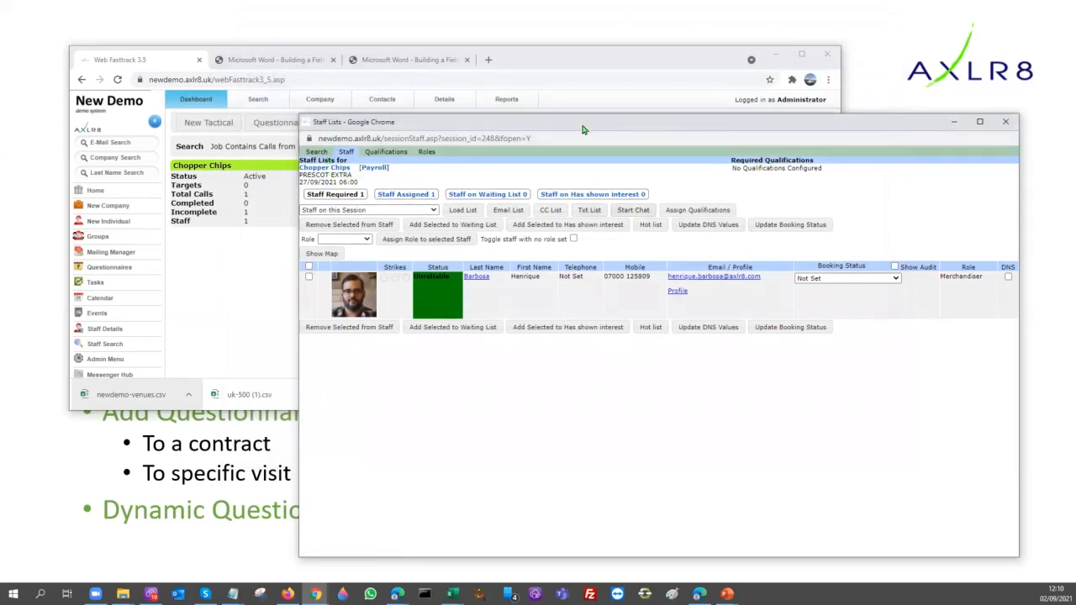
Open Import Admin from the system administration options and load the saved venues import configuration
{"action": "left_click_drag", "start_coordinate": [695, 119], "coordinate": [851, 96]}
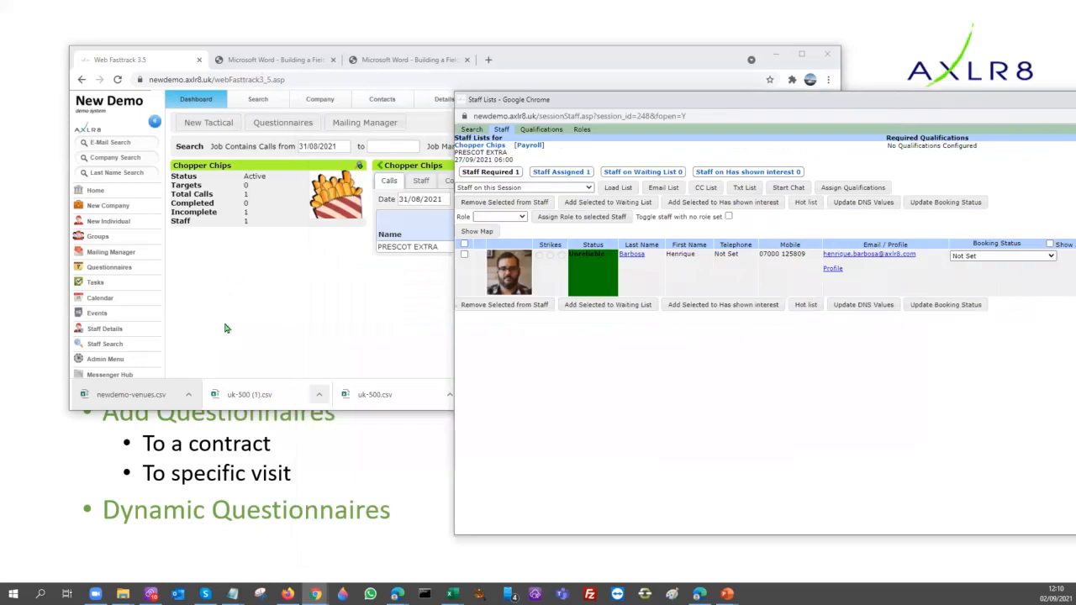
{"action": "left_click", "coordinate": [245, 101]}
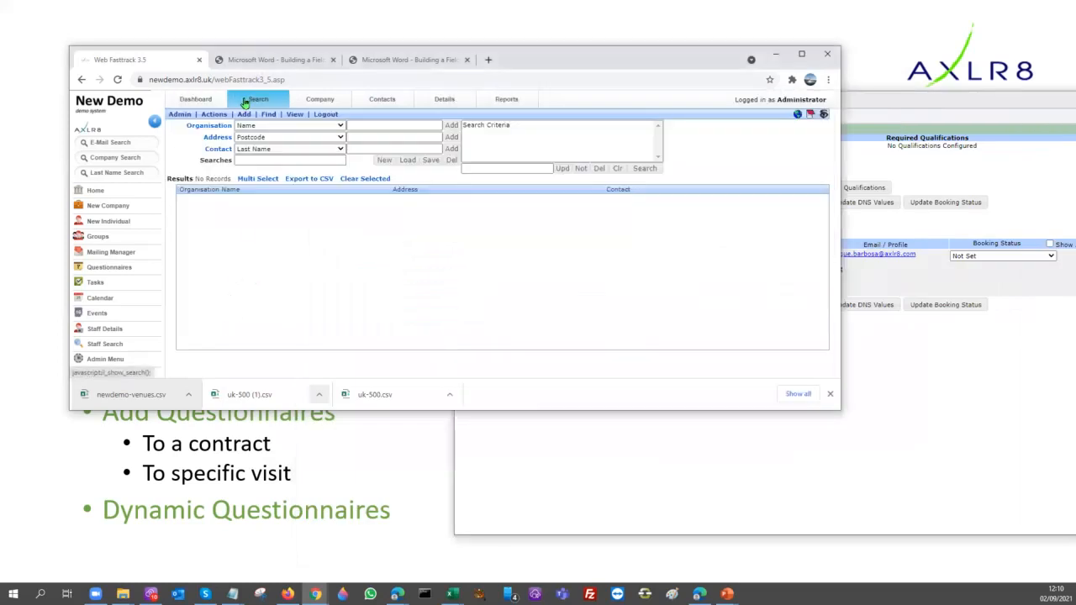
{"action": "left_click", "coordinate": [101, 364]}
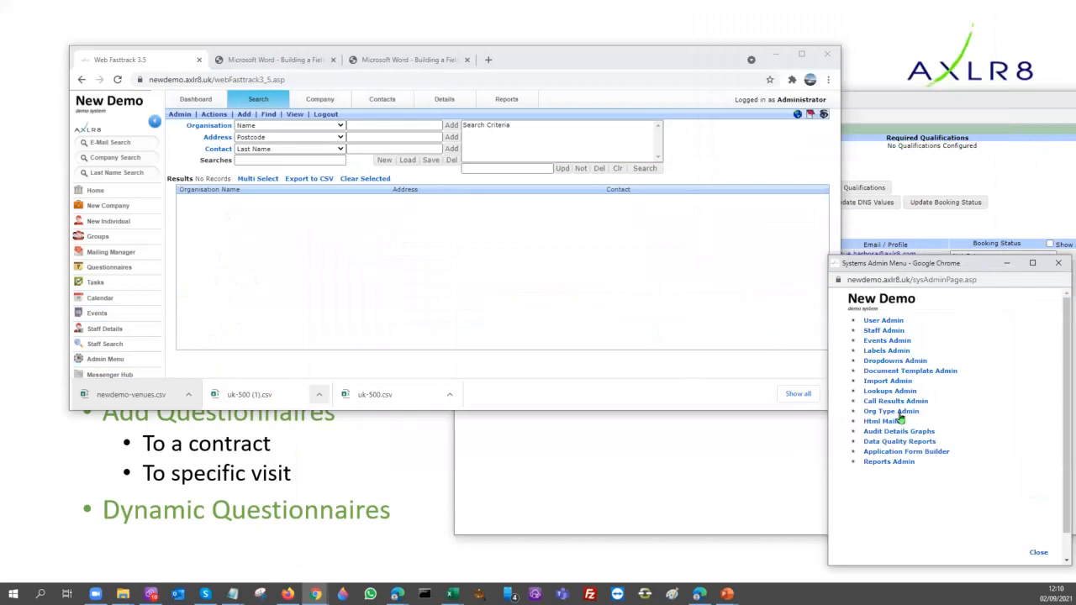
{"action": "left_click", "coordinate": [888, 383]}
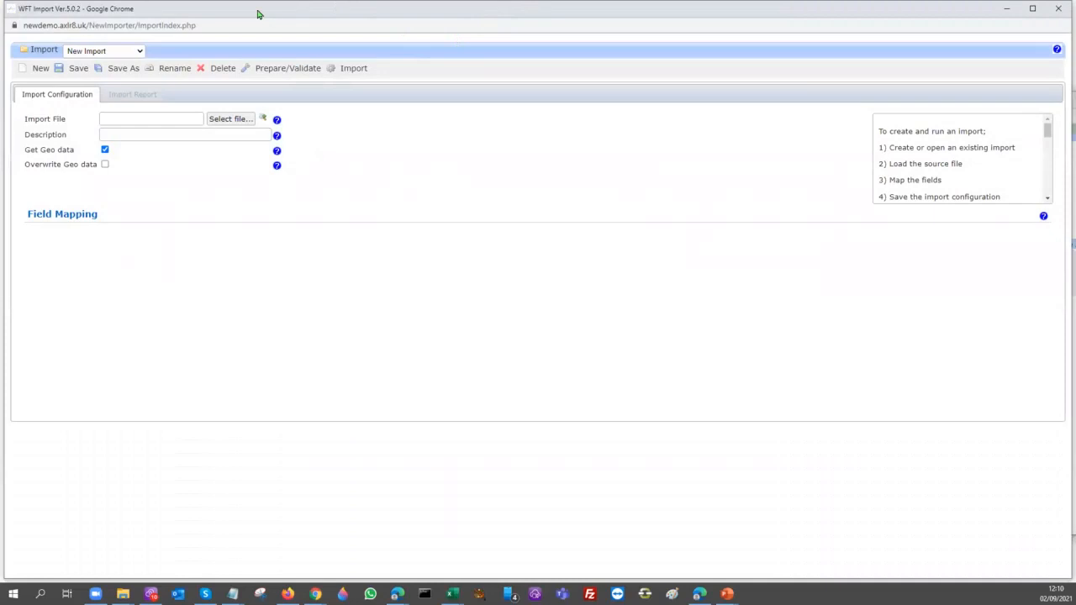
{"action": "left_click_drag", "start_coordinate": [266, 23], "coordinate": [300, 69]}
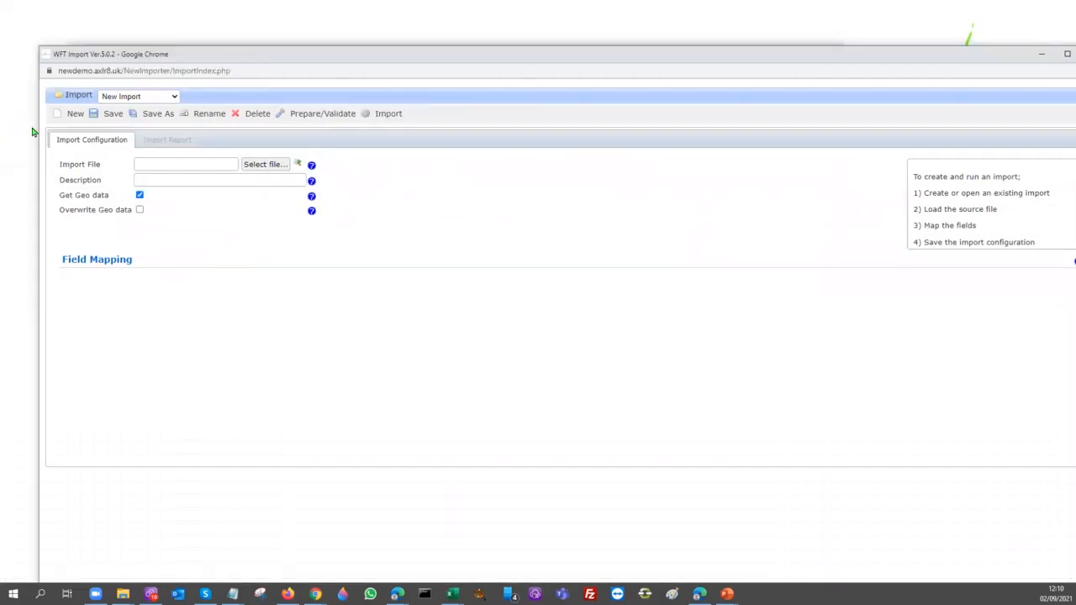
{"action": "left_click_drag", "start_coordinate": [35, 126], "coordinate": [302, 125]}
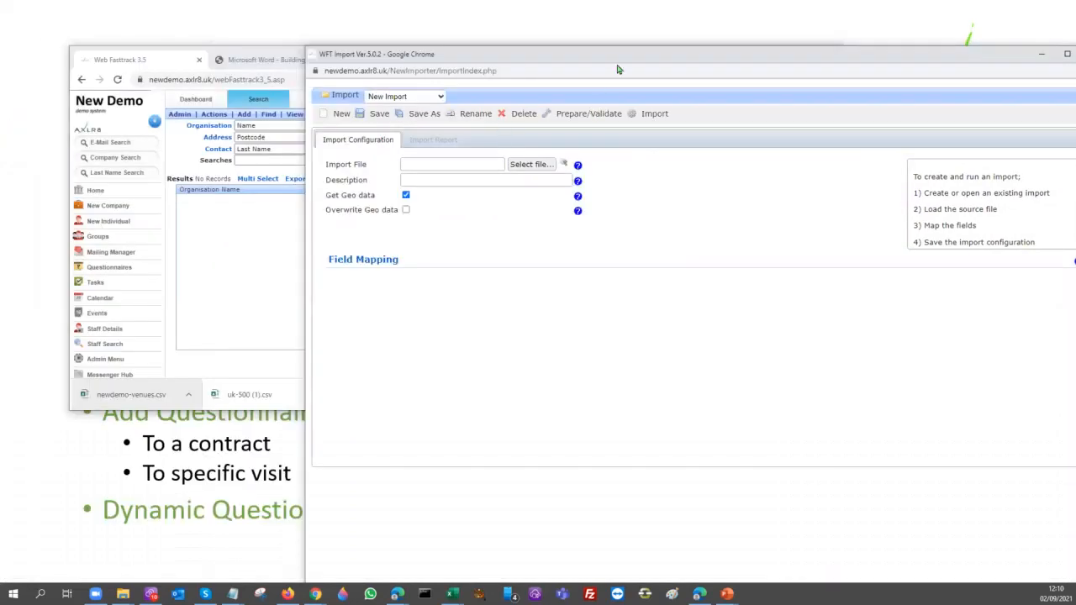
{"action": "left_click_drag", "start_coordinate": [705, 59], "coordinate": [494, 17]}
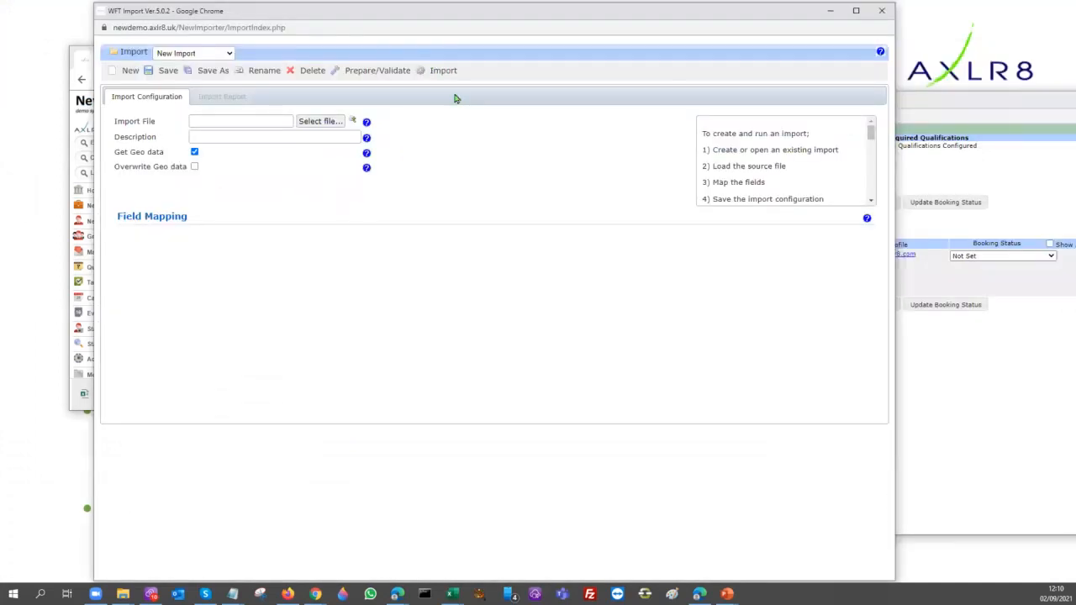
{"action": "left_click", "coordinate": [227, 55]}
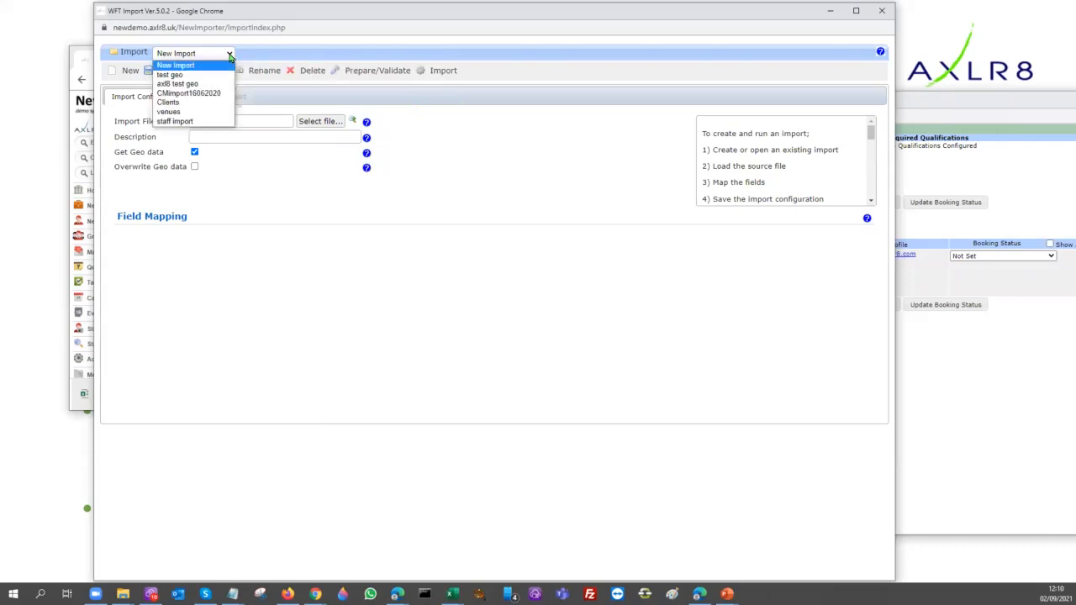
{"action": "left_click", "coordinate": [185, 112]}
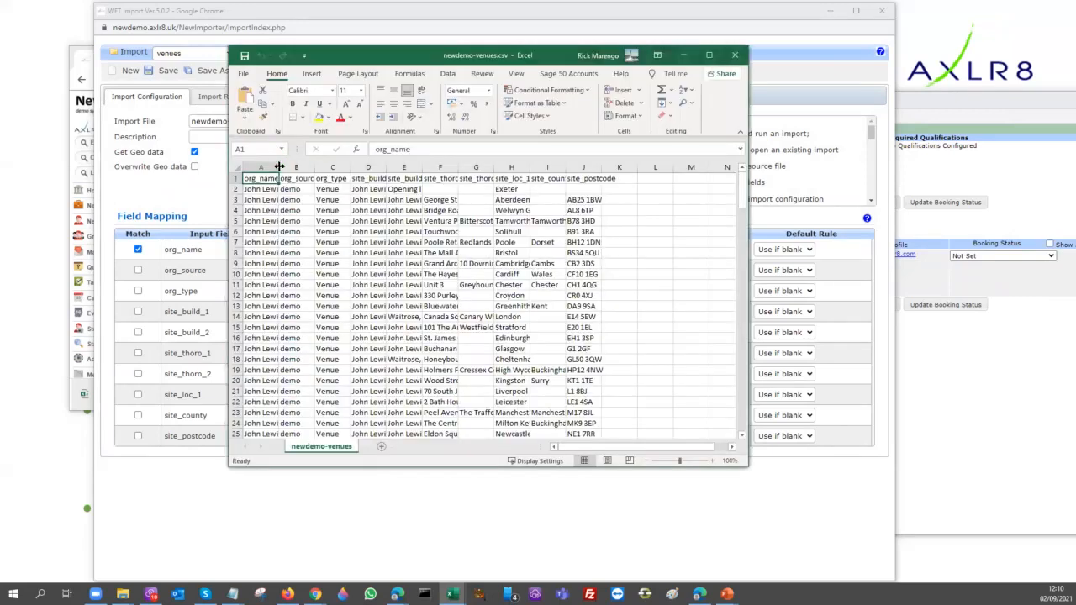
In Excel, widen the org_name column of newdemo-venues.csv and enlarge the window to examine the venue data
{"action": "left_click_drag", "start_coordinate": [280, 167], "coordinate": [399, 167]}
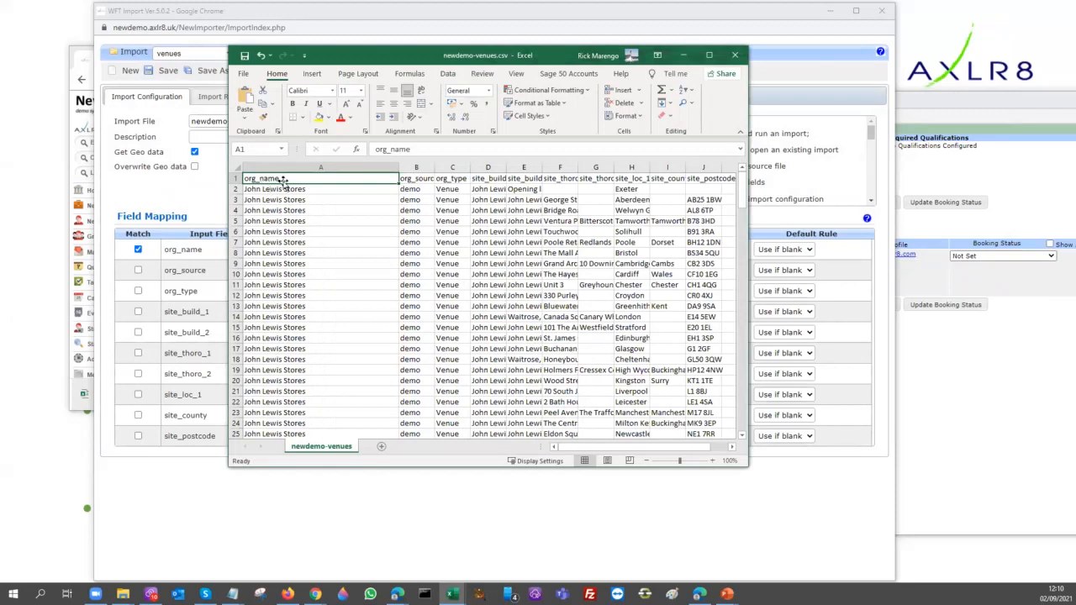
{"action": "left_click", "coordinate": [409, 179]}
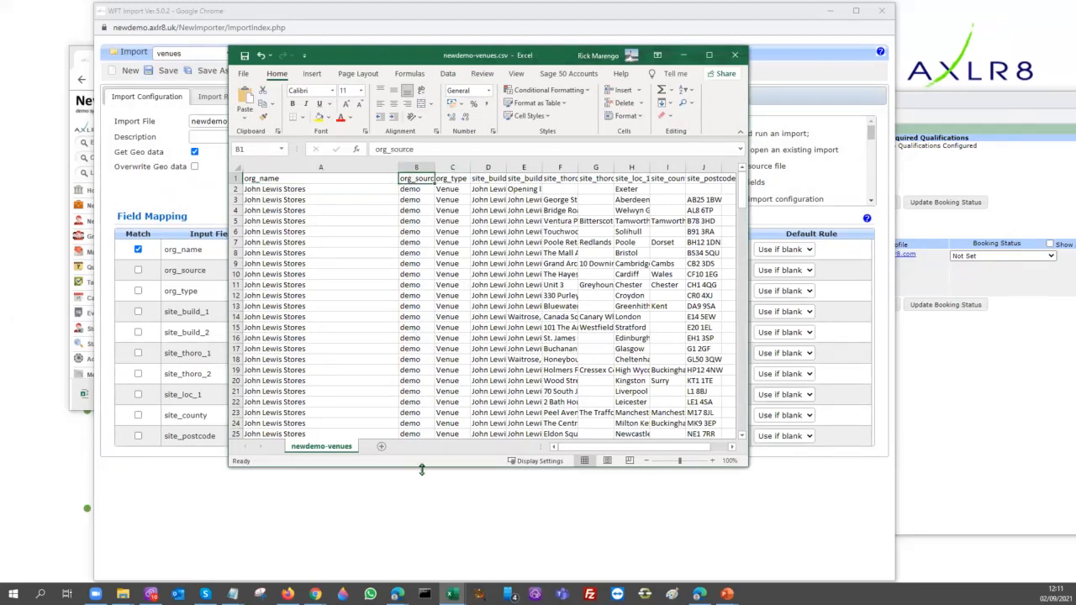
{"action": "left_click_drag", "start_coordinate": [420, 470], "coordinate": [423, 525]}
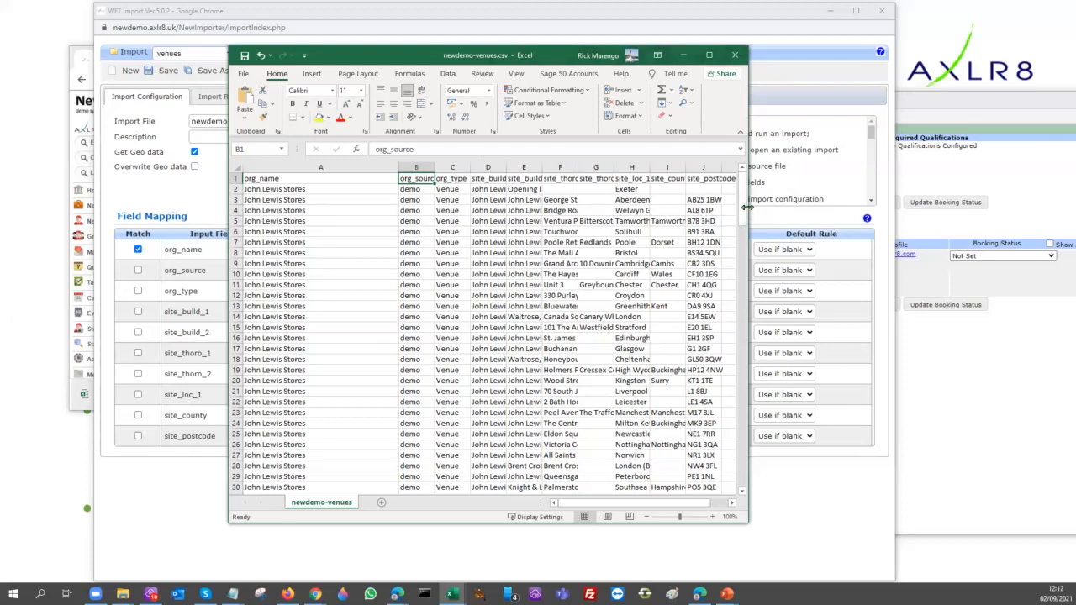
{"action": "left_click_drag", "start_coordinate": [747, 207], "coordinate": [976, 202]}
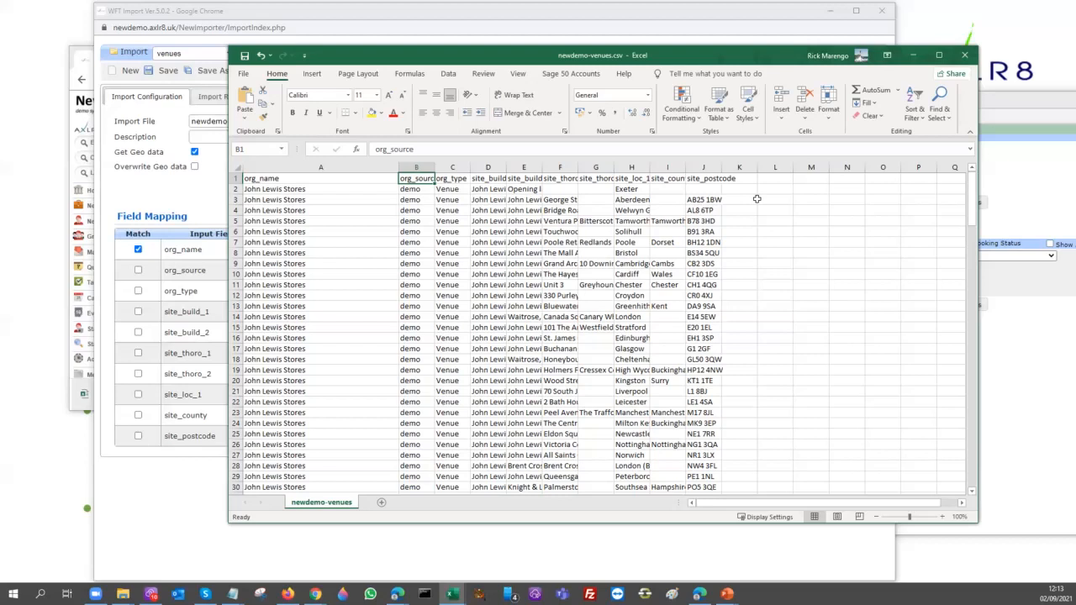
Highlight header cells A1:K1 in yellow, compare them with the import's field mapping, and close the file without saving
{"action": "left_click_drag", "start_coordinate": [264, 179], "coordinate": [745, 177]}
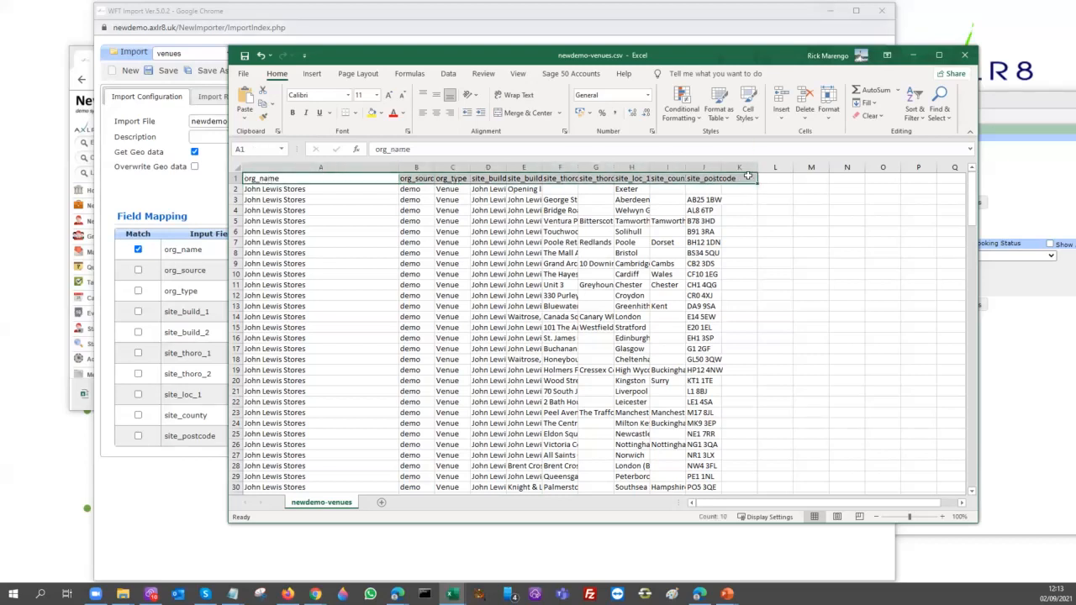
{"action": "left_click", "coordinate": [371, 113]}
{"action": "left_click_drag", "start_coordinate": [409, 59], "coordinate": [621, 88]}
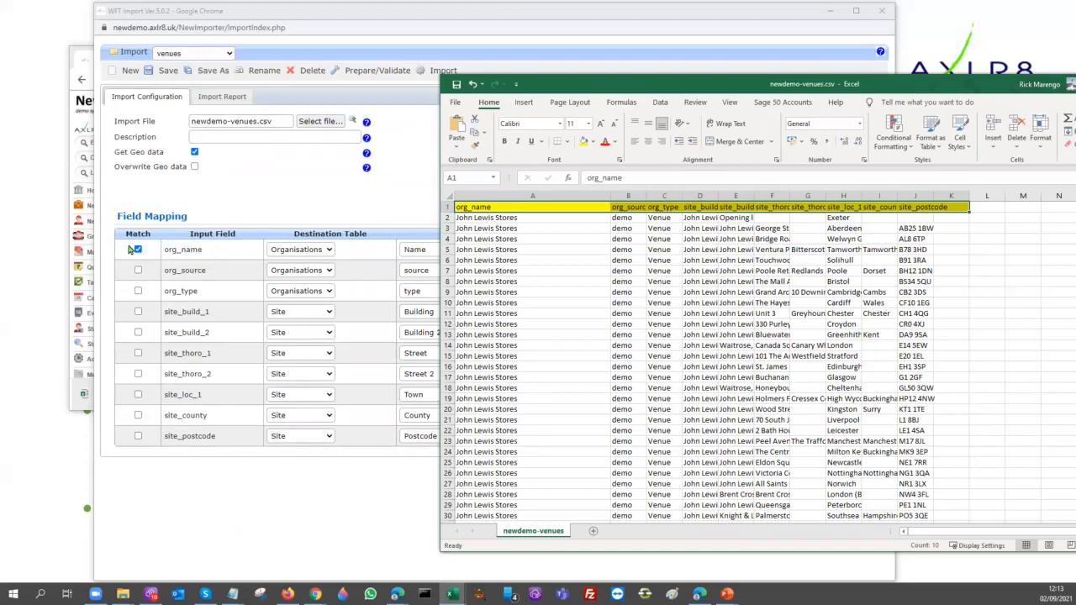
{"action": "left_click_drag", "start_coordinate": [971, 86], "coordinate": [573, 181]}
{"action": "left_click", "coordinate": [779, 179]}
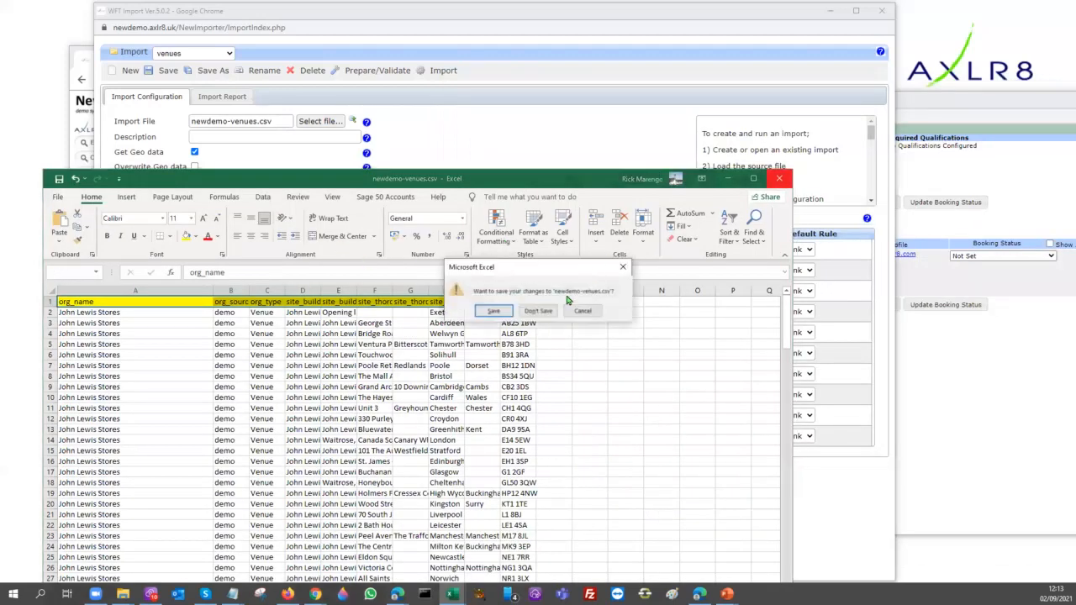
{"action": "left_click", "coordinate": [538, 310]}
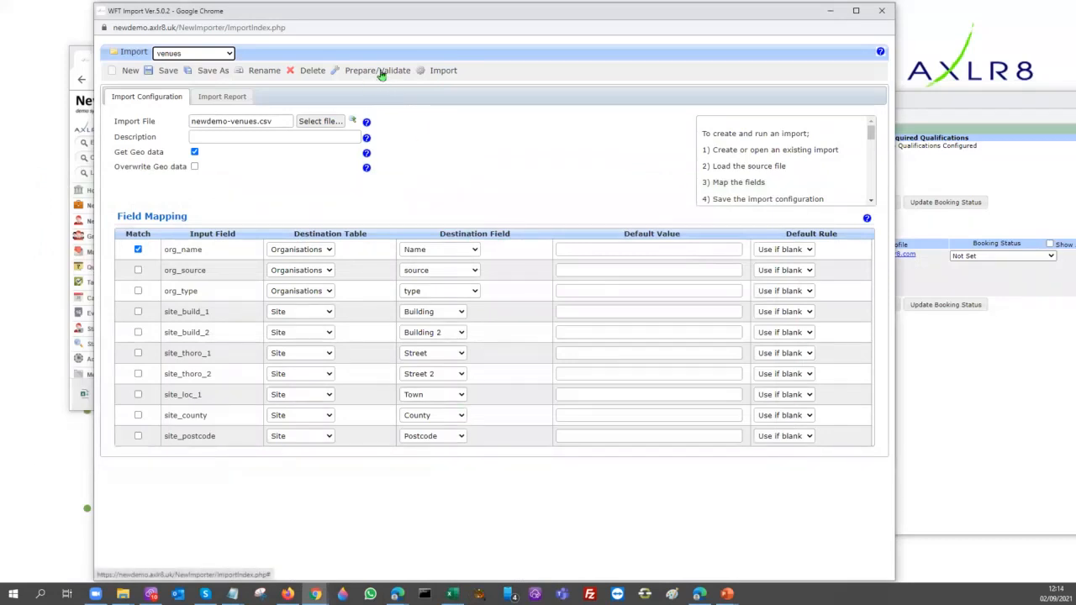
Close the import window and search for organisations whose name starts with "deben"
{"action": "left_click", "coordinate": [883, 12]}
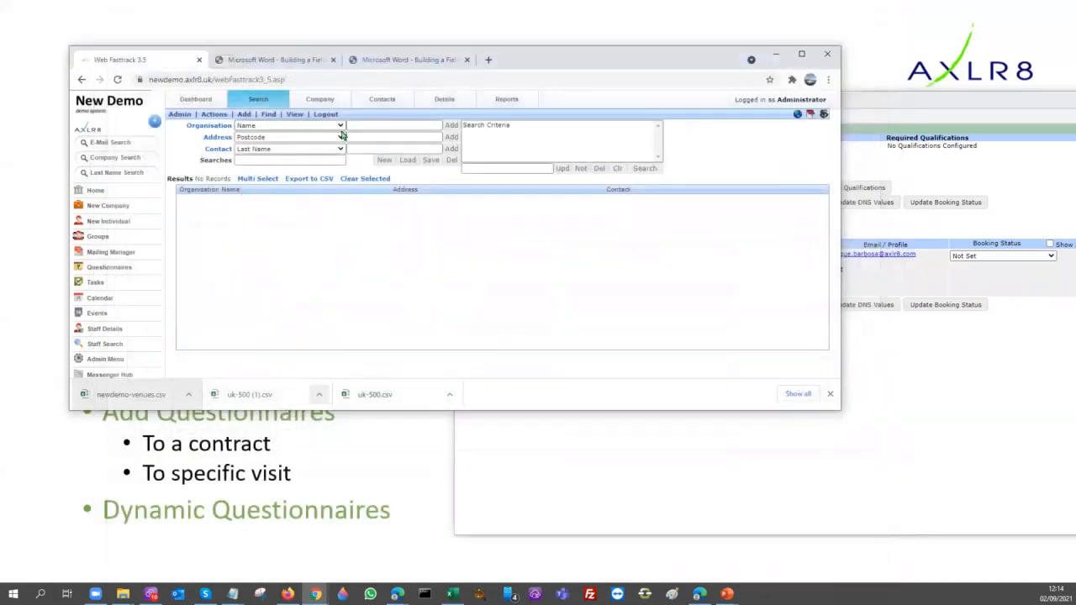
{"action": "left_click", "coordinate": [365, 123]}
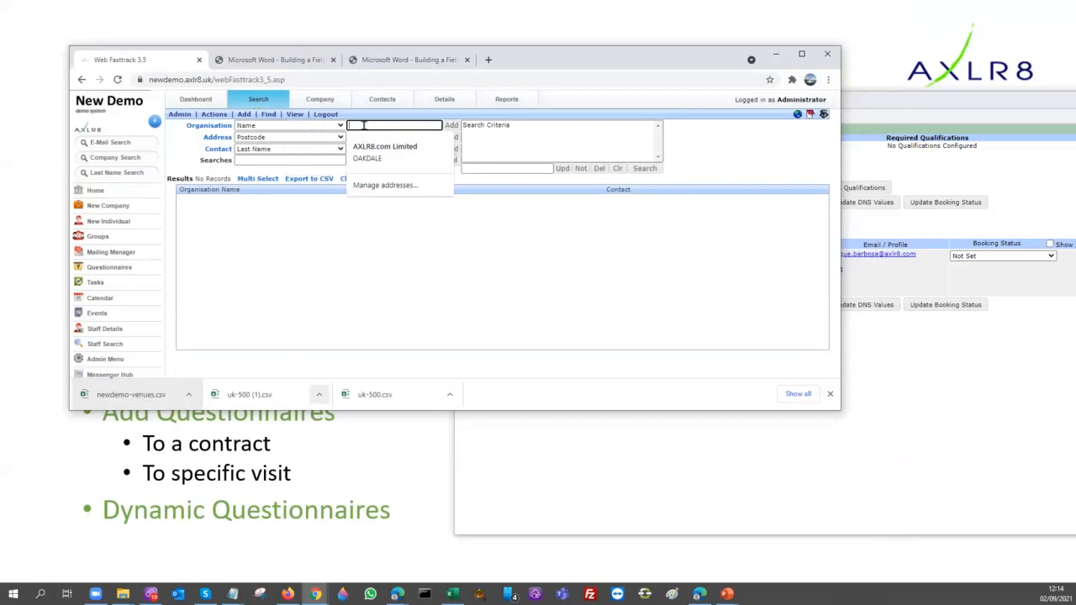
{"action": "type", "text": "deben"}
{"action": "key", "text": "Return"}
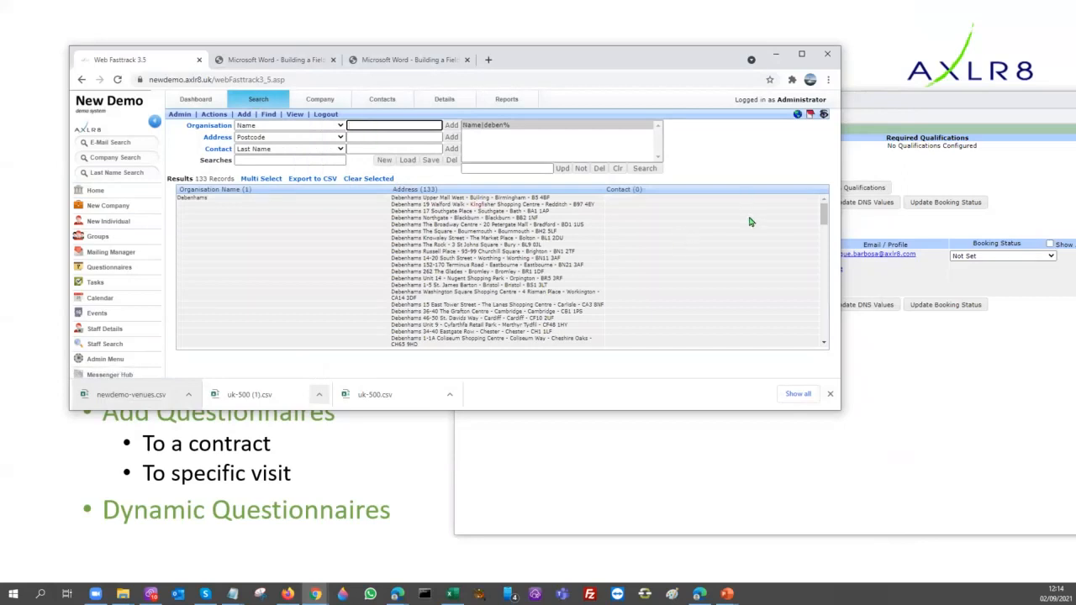
Add the organisation name search "john lewis st%" to the existing "deben%" search and look through the combined address results
{"action": "scroll", "coordinate": [823, 245], "scroll_direction": "down", "scroll_amount": 2}
{"action": "scroll", "coordinate": [822, 245], "scroll_direction": "down", "scroll_amount": 7}
{"action": "scroll", "coordinate": [826, 343], "scroll_direction": "up", "scroll_amount": 9}
{"action": "left_click", "coordinate": [354, 125]}
{"action": "type", "text": "john "}
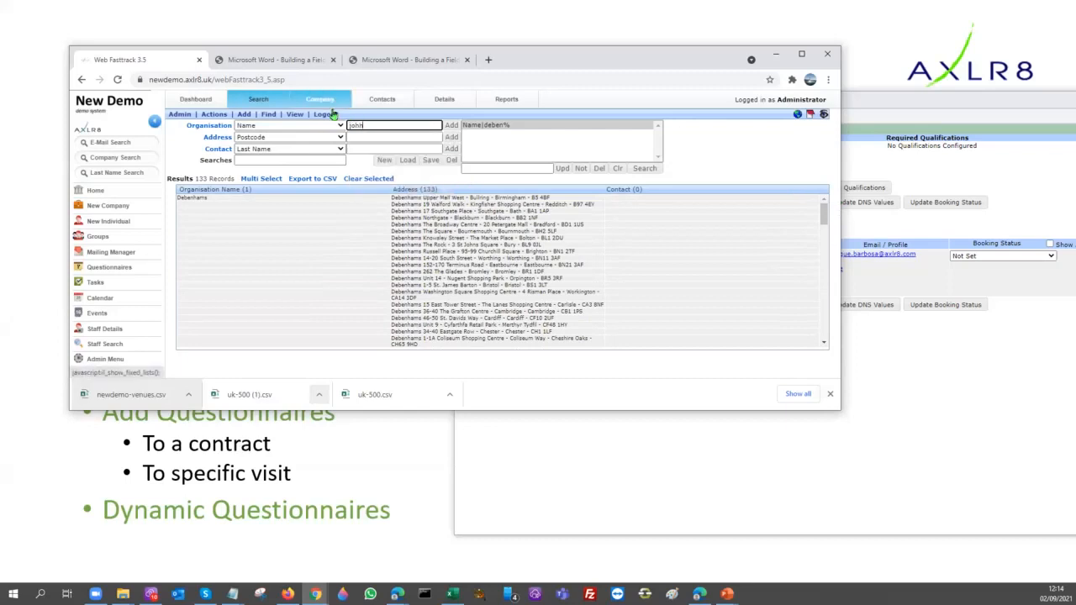
{"action": "type", "text": "lewis st%"}
{"action": "key", "text": "Return"}
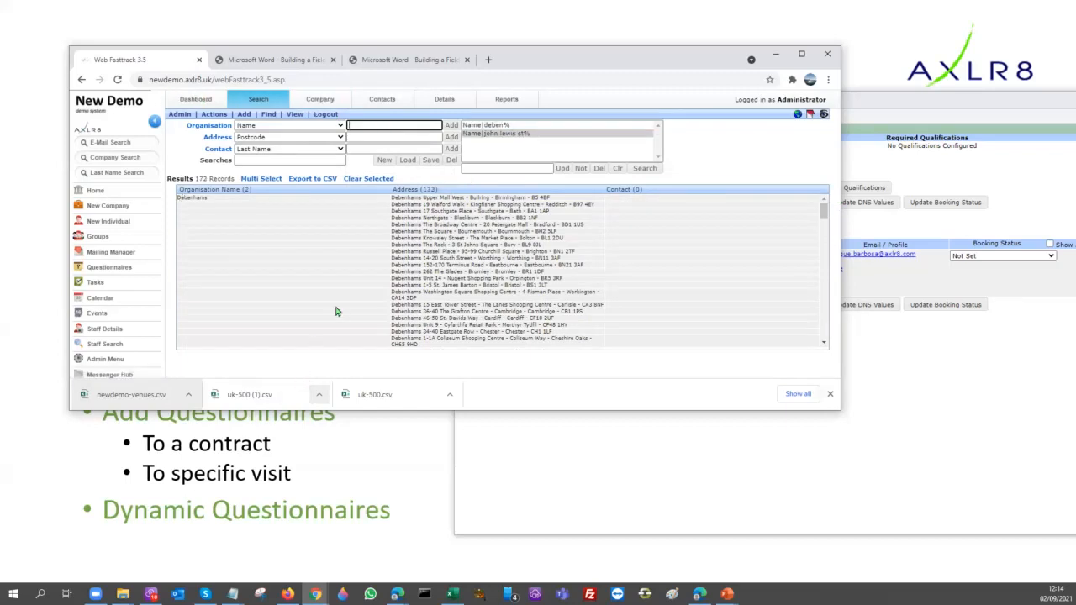
{"action": "scroll", "coordinate": [338, 311], "scroll_direction": "down", "scroll_amount": 10}
{"action": "scroll", "coordinate": [454, 212], "scroll_direction": "down", "scroll_amount": 10}
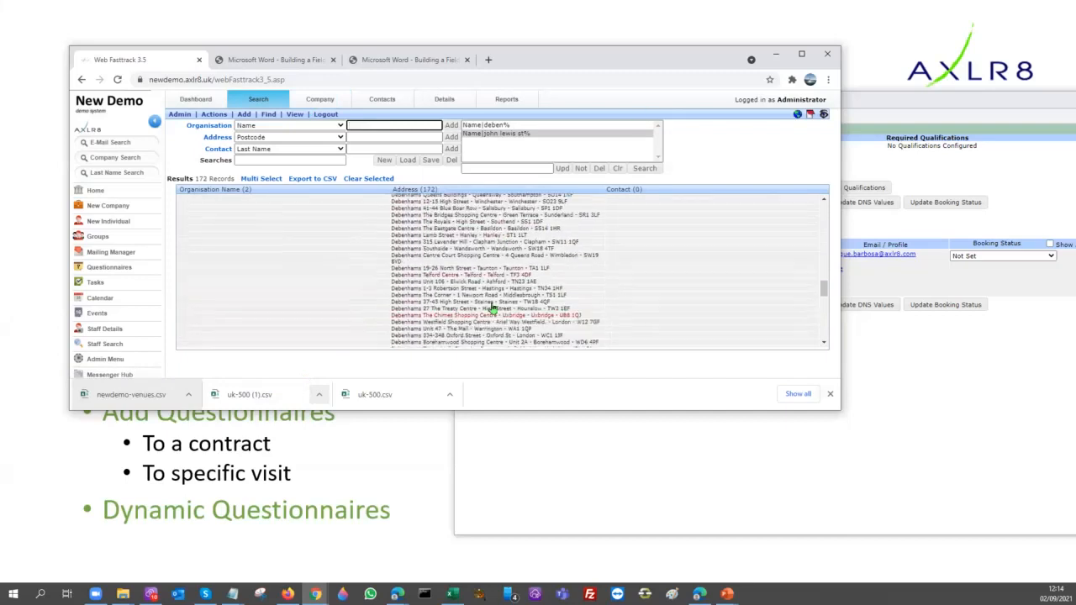
{"action": "scroll", "coordinate": [265, 286], "scroll_direction": "down", "scroll_amount": 5}
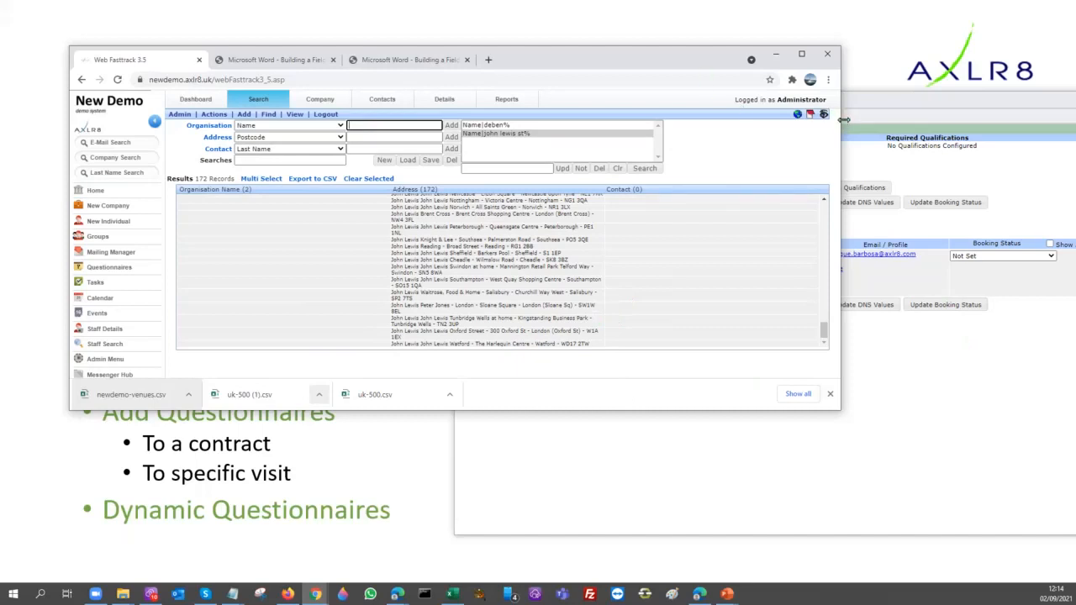
Narrow the main browser window, bring the Staff Lists window forward and open the details of the Chopper Chips session
{"action": "left_click_drag", "start_coordinate": [838, 126], "coordinate": [480, 91]}
{"action": "left_click", "coordinate": [719, 98]}
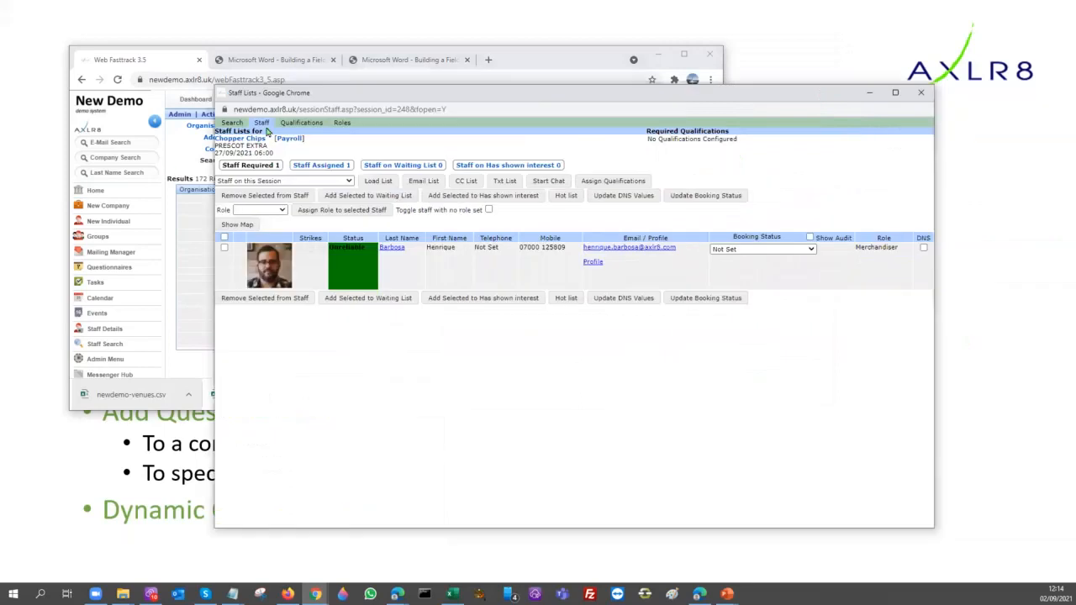
{"action": "left_click", "coordinate": [248, 158]}
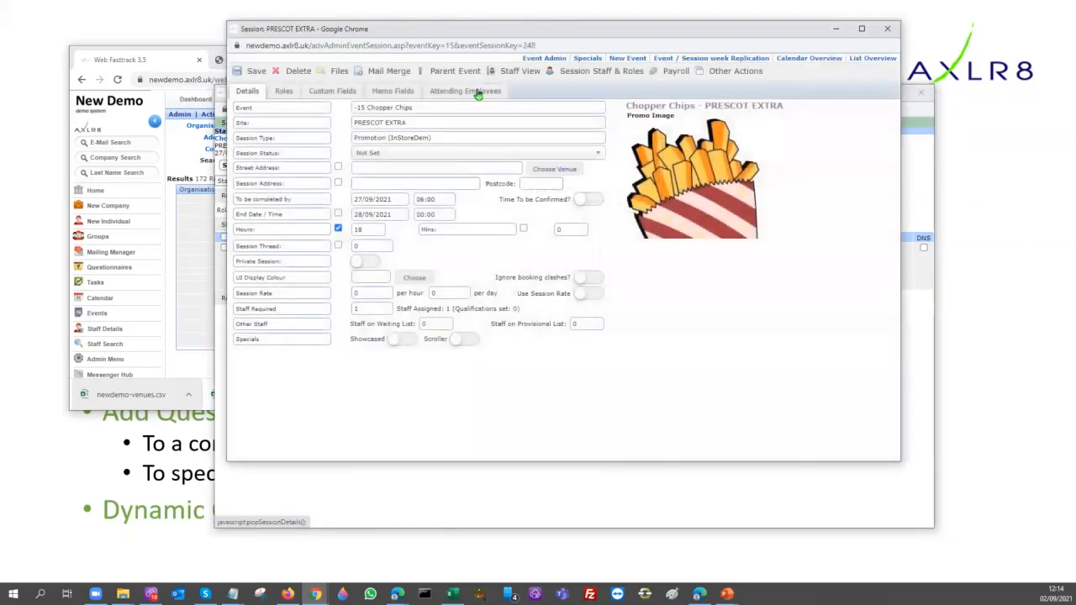
Open Site Replication for the PRESCOT EXTRA session, accepting the booking clash and session configuration prompts
{"action": "left_click", "coordinate": [746, 76]}
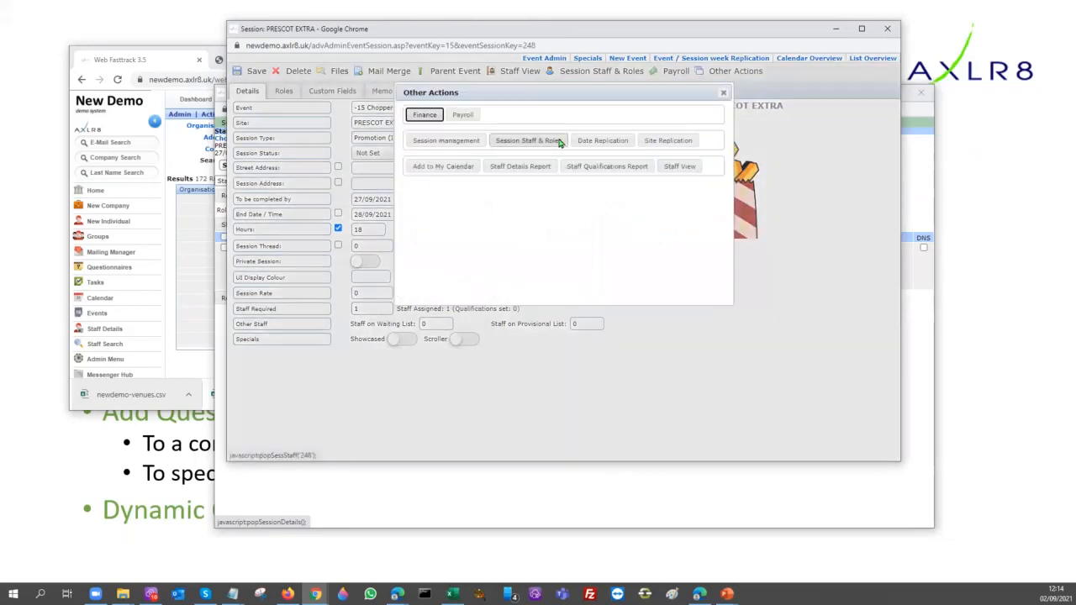
{"action": "left_click", "coordinate": [677, 142]}
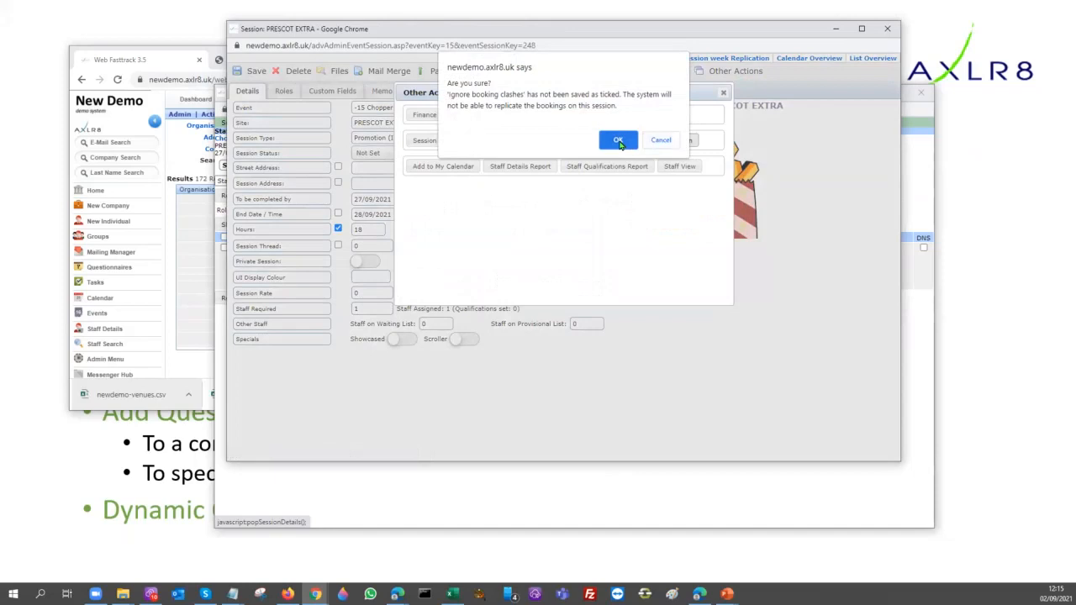
{"action": "left_click", "coordinate": [618, 143]}
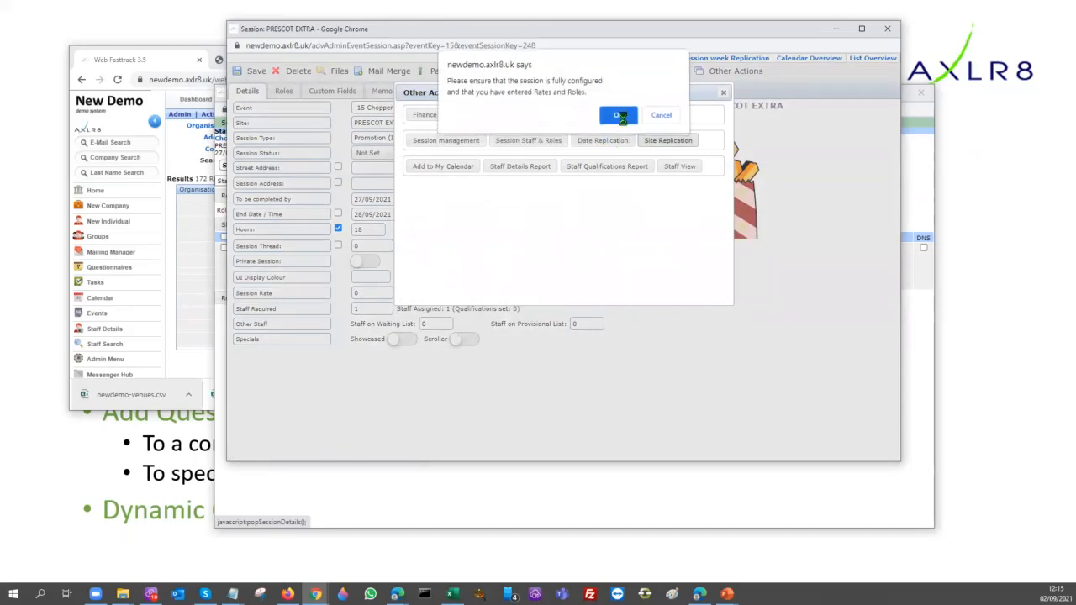
{"action": "left_click", "coordinate": [621, 118]}
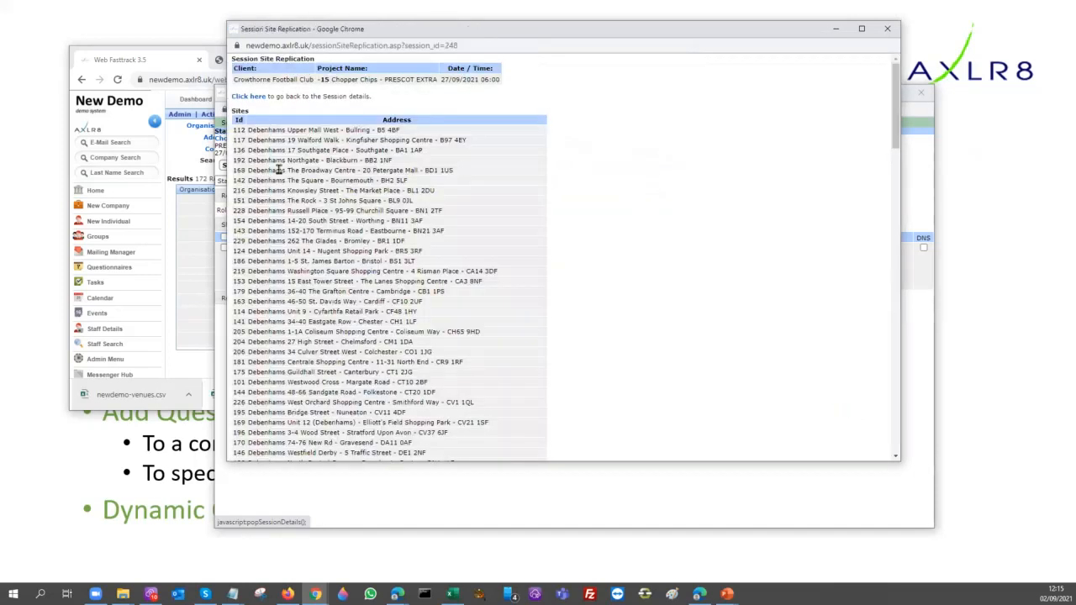
Compare the sites listed for replication with the organisation search results in the main window
{"action": "scroll", "coordinate": [278, 310], "scroll_direction": "down", "scroll_amount": 3}
{"action": "left_click", "coordinate": [201, 250]}
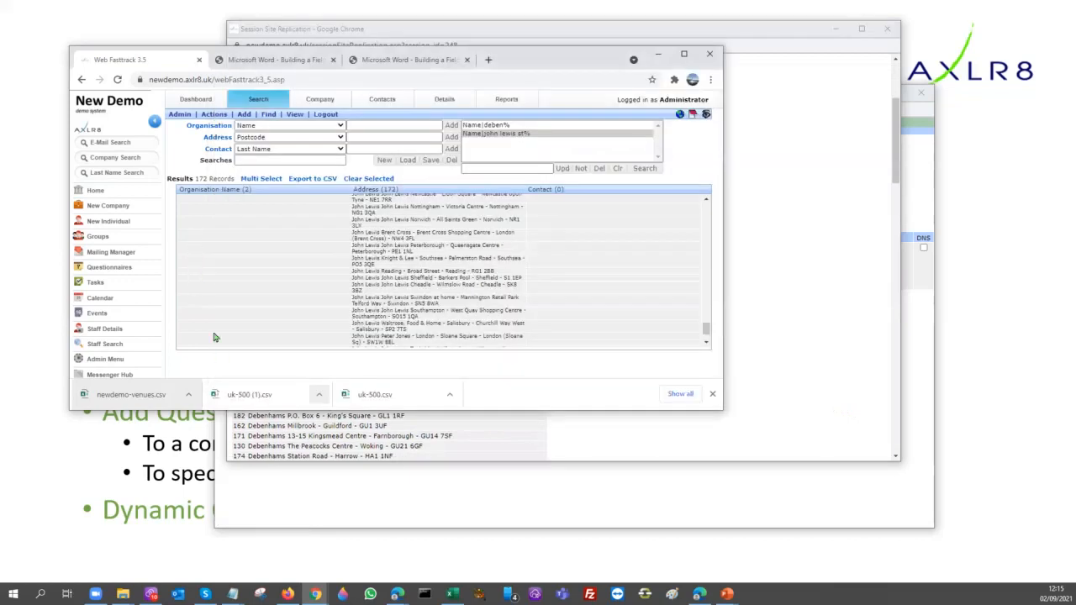
{"action": "left_click", "coordinate": [750, 290]}
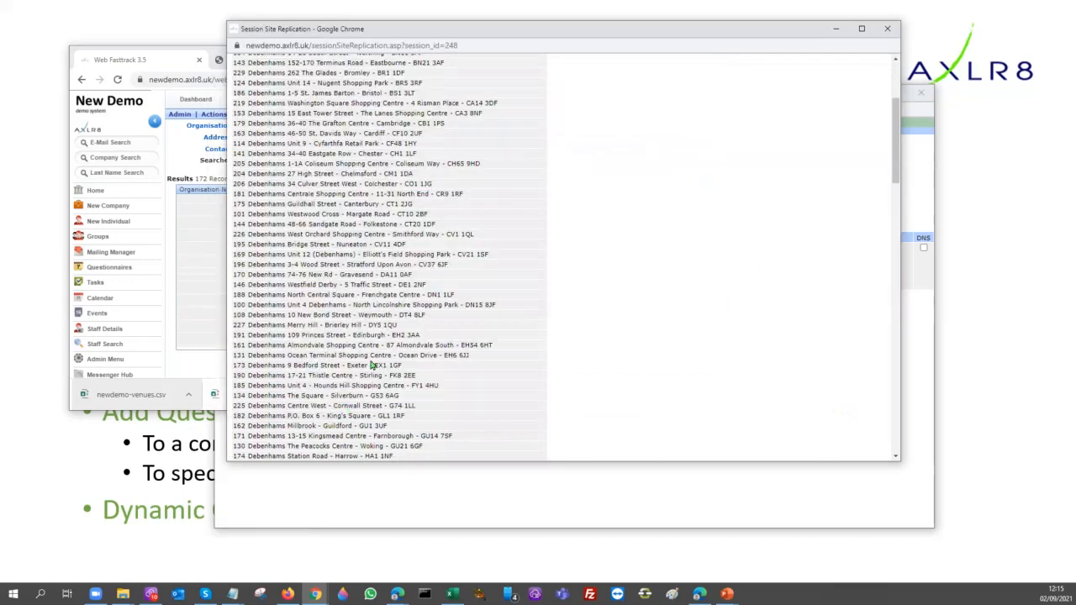
{"action": "left_click", "coordinate": [180, 152]}
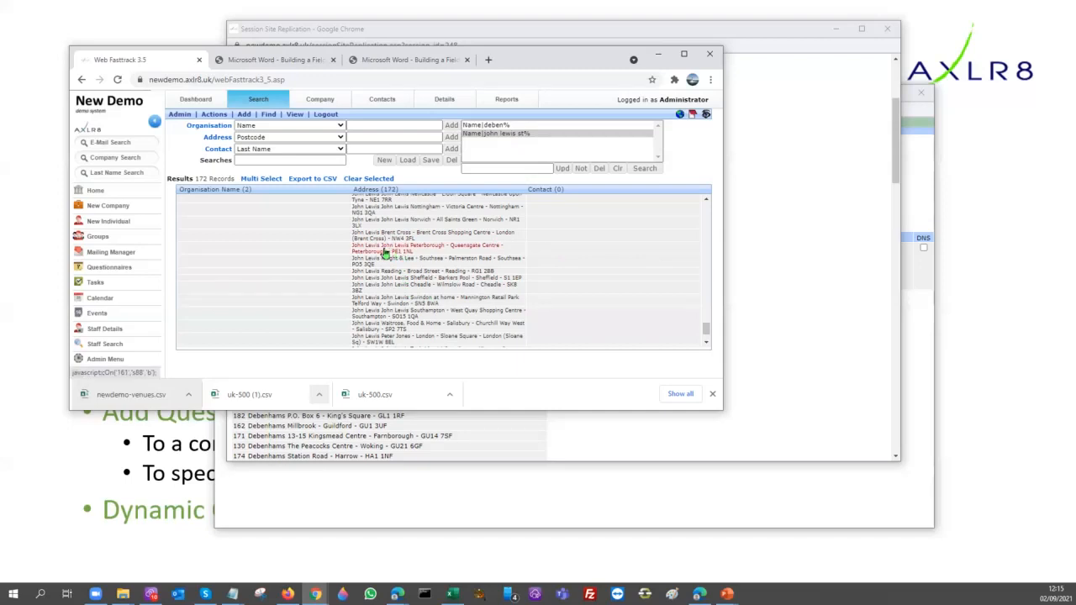
{"action": "left_click", "coordinate": [774, 260]}
{"action": "scroll", "coordinate": [773, 260], "scroll_direction": "up", "scroll_amount": 10}
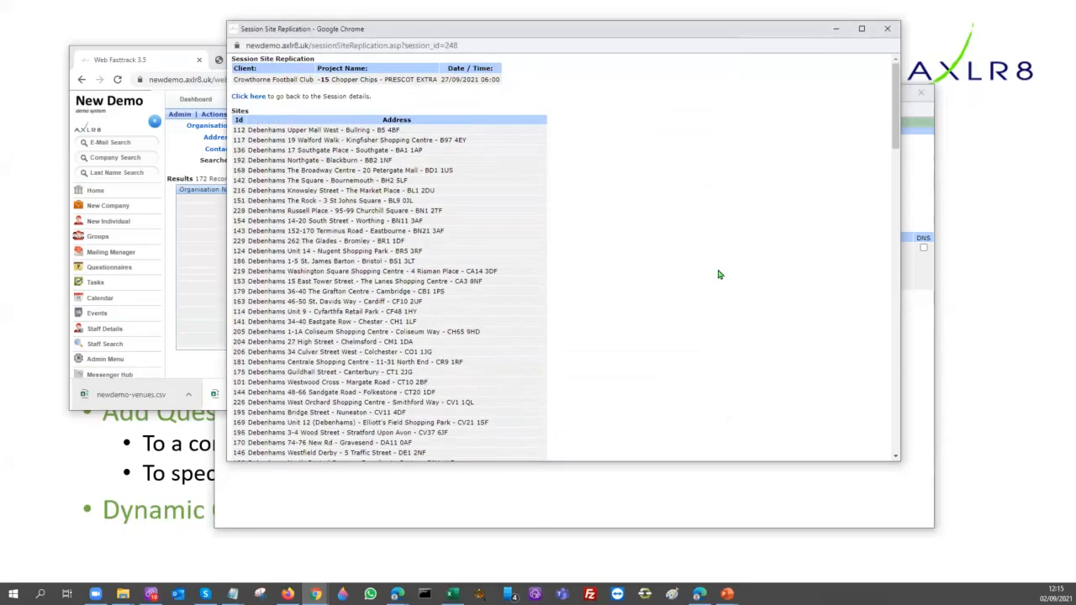
Return to the session details and reopen Site Replication, accepting both prompts again
{"action": "left_click", "coordinate": [246, 97]}
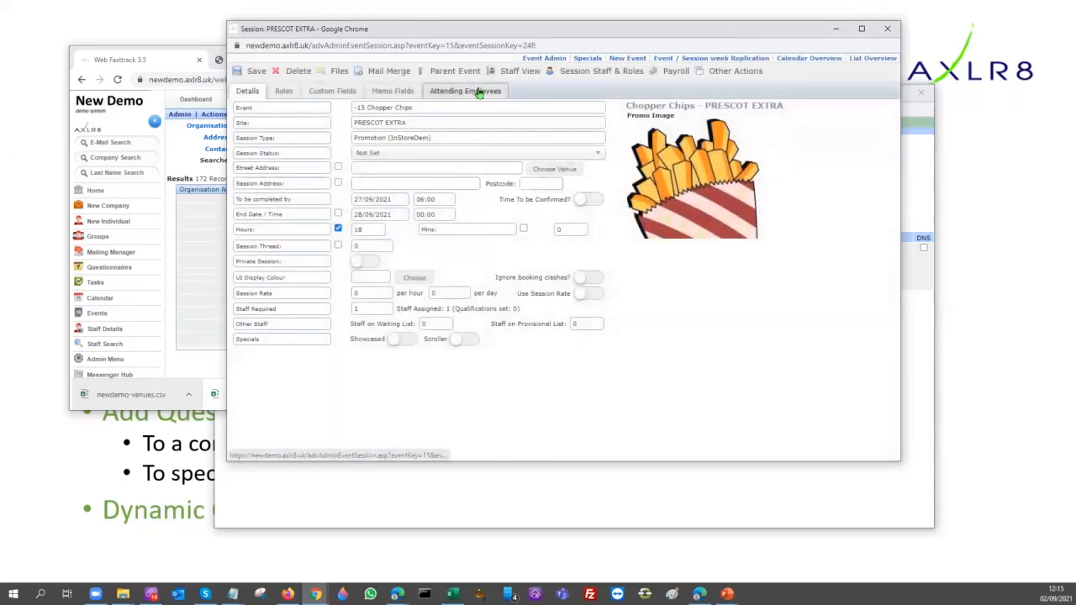
{"action": "left_click", "coordinate": [740, 72]}
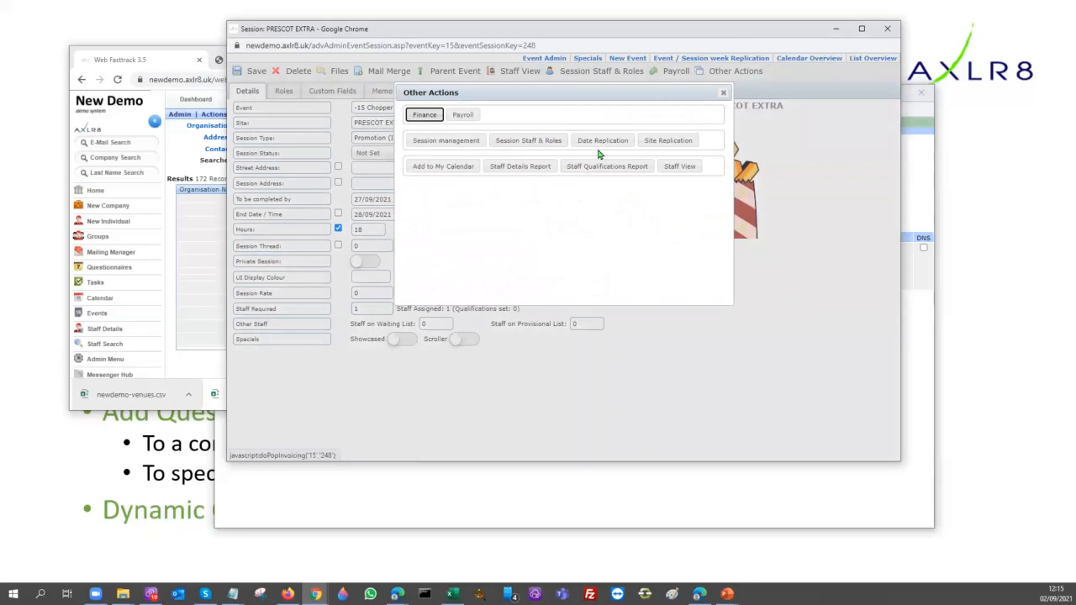
{"action": "left_click", "coordinate": [673, 146]}
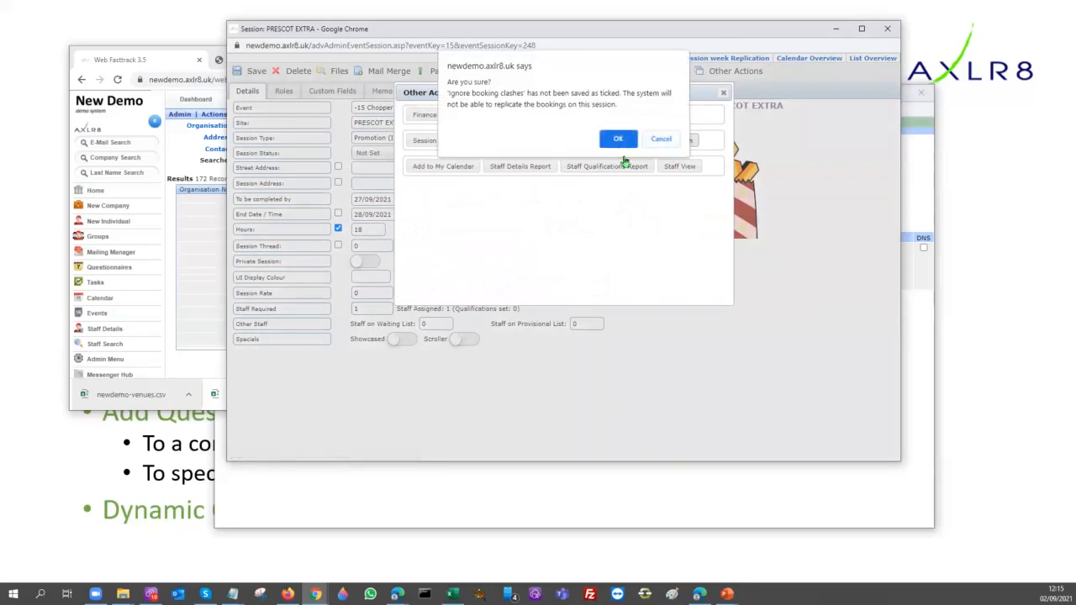
{"action": "left_click", "coordinate": [619, 141]}
{"action": "left_click", "coordinate": [614, 119]}
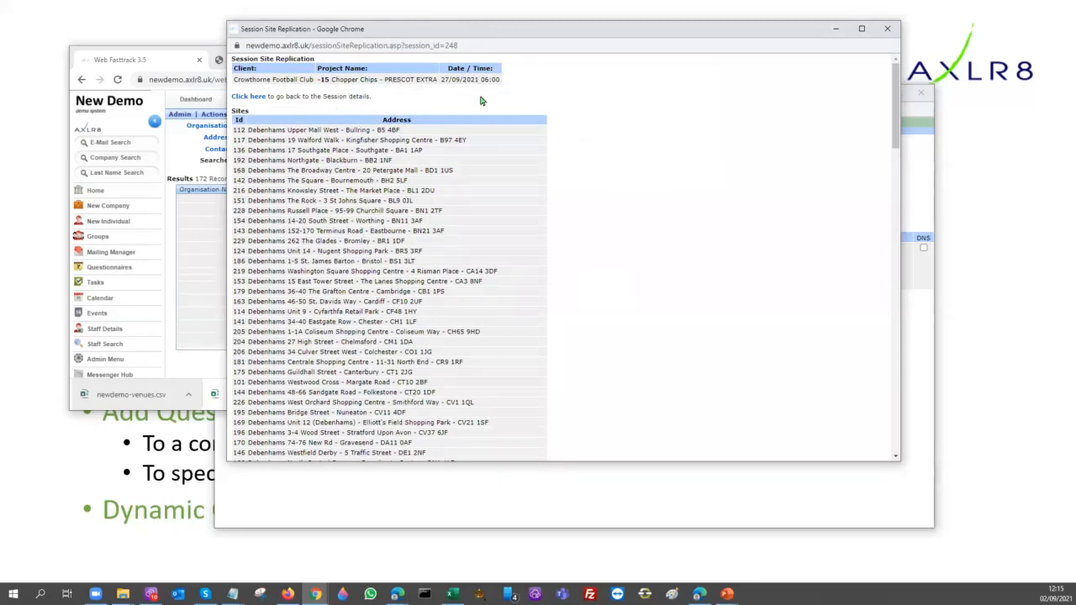
Turn off copying of the staff booking status and start the site replication for the listed Debenhams and John Lewis sites
{"action": "scroll", "coordinate": [854, 173], "scroll_direction": "down", "scroll_amount": 6}
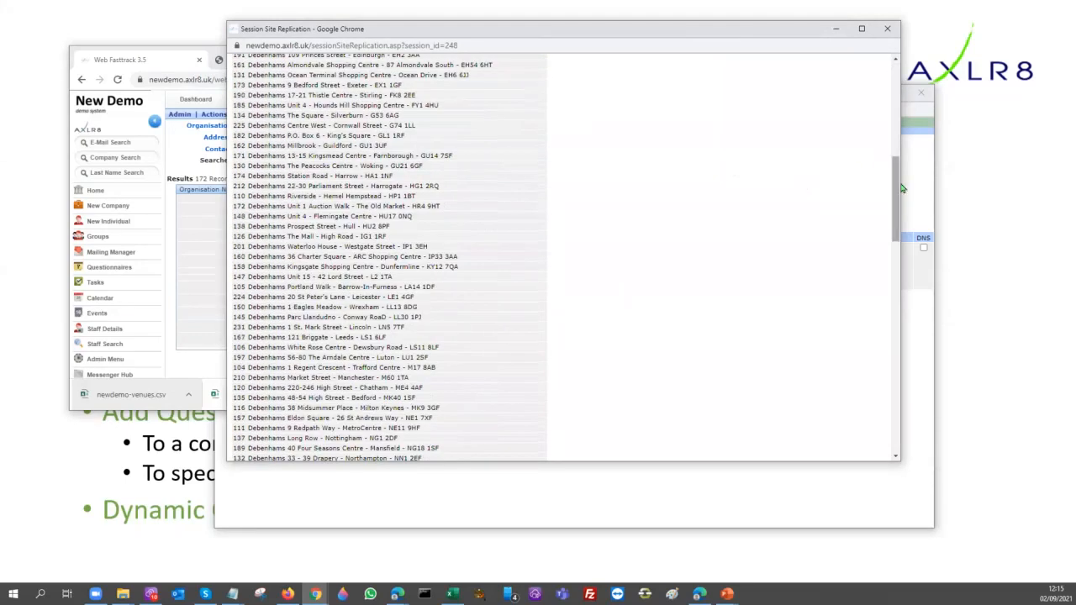
{"action": "scroll", "coordinate": [900, 193], "scroll_direction": "down", "scroll_amount": 10}
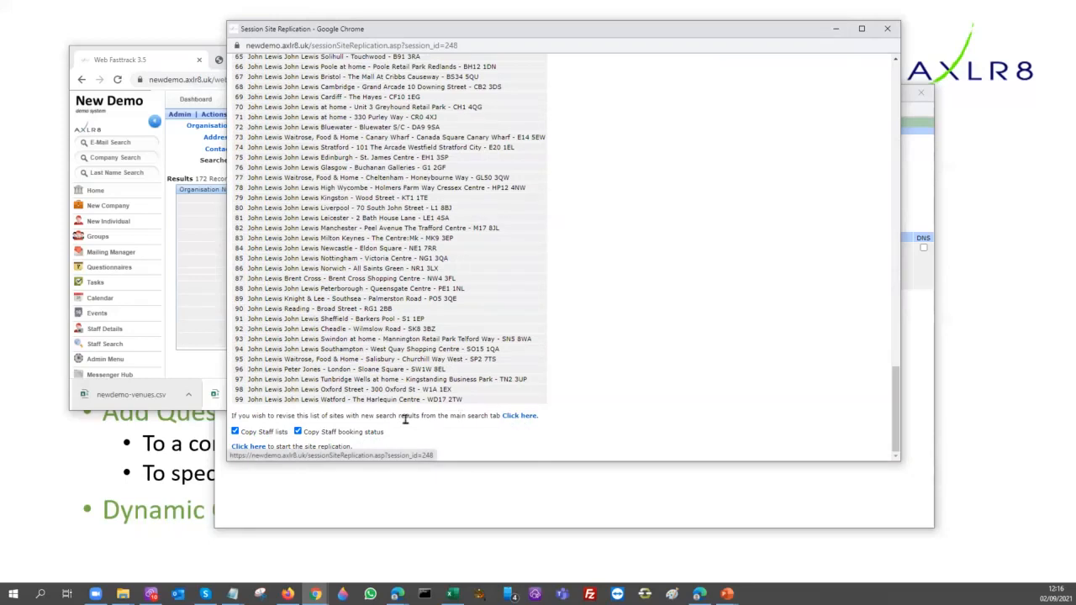
{"action": "left_click", "coordinate": [297, 431]}
{"action": "left_click", "coordinate": [241, 451]}
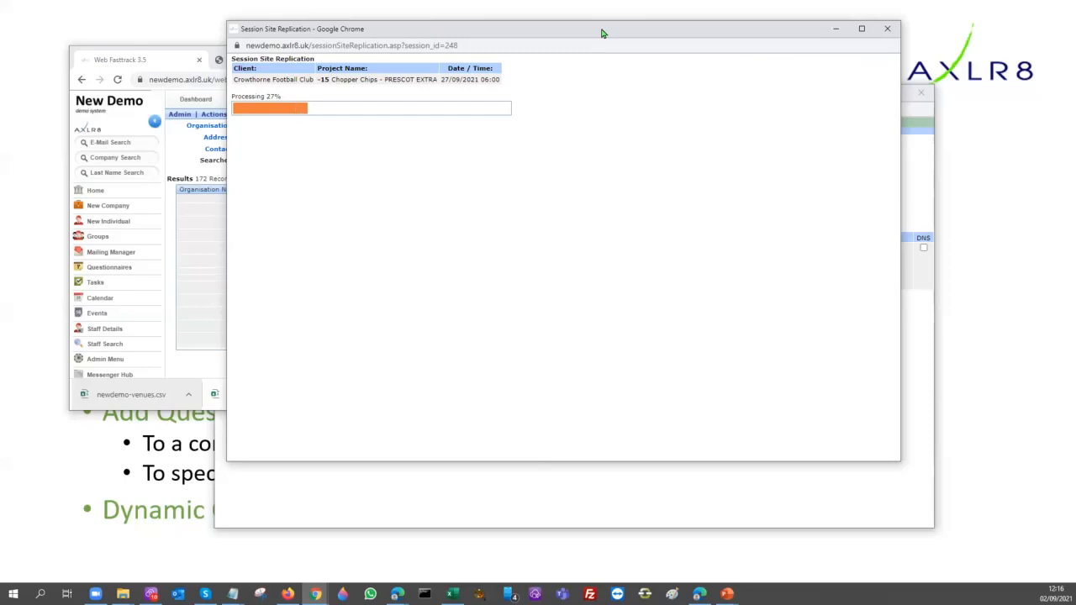
Move the Session Site Replication window aside, close the Staff Lists window and return to the main browser window
{"action": "left_click_drag", "start_coordinate": [621, 38], "coordinate": [848, 45]}
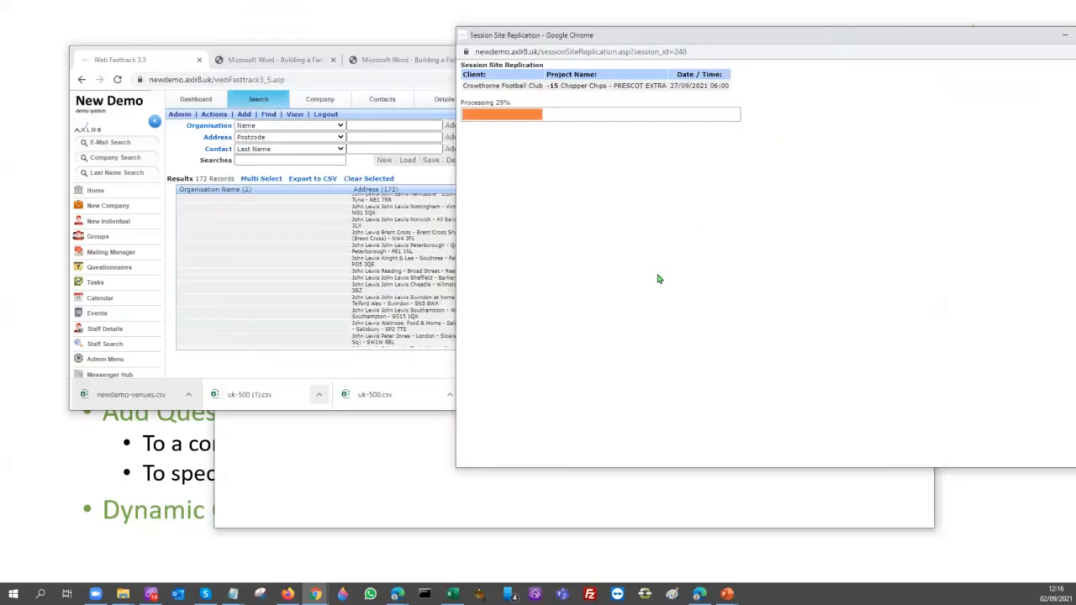
{"action": "left_click", "coordinate": [315, 478]}
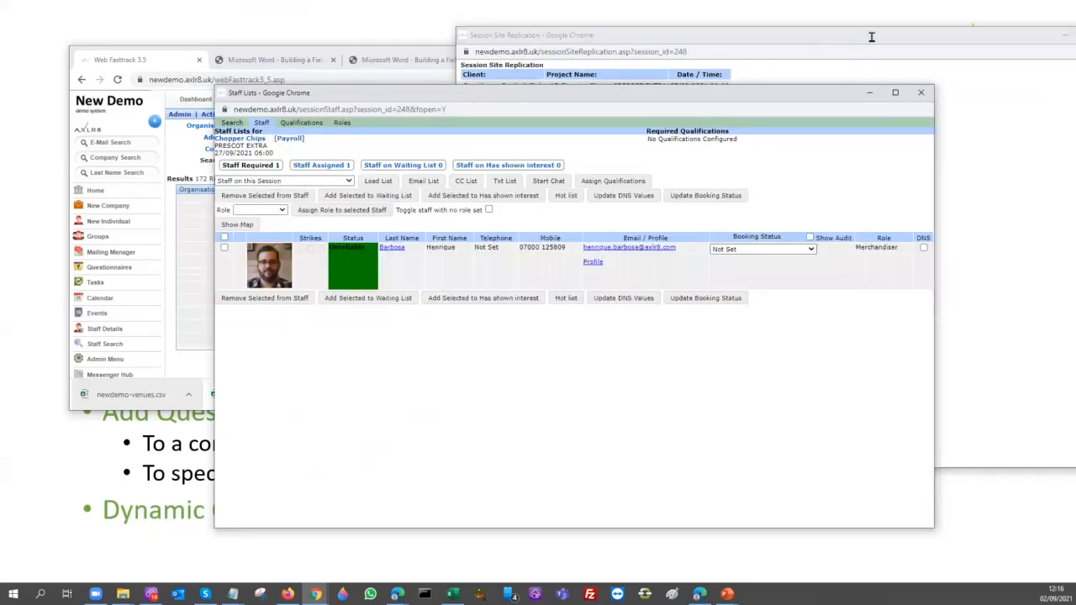
{"action": "left_click", "coordinate": [921, 92]}
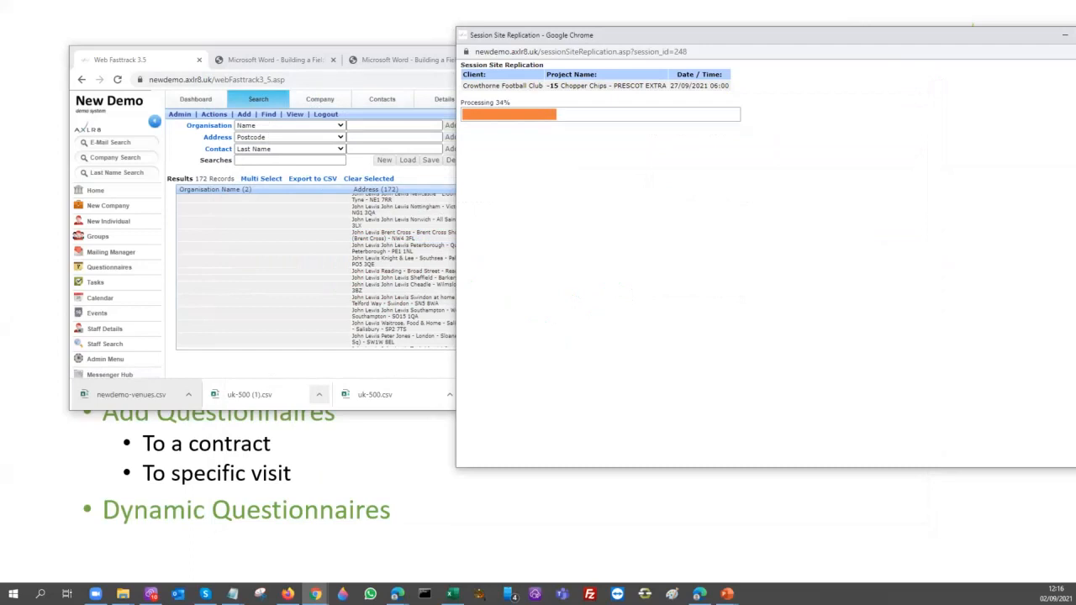
{"action": "left_click", "coordinate": [284, 454]}
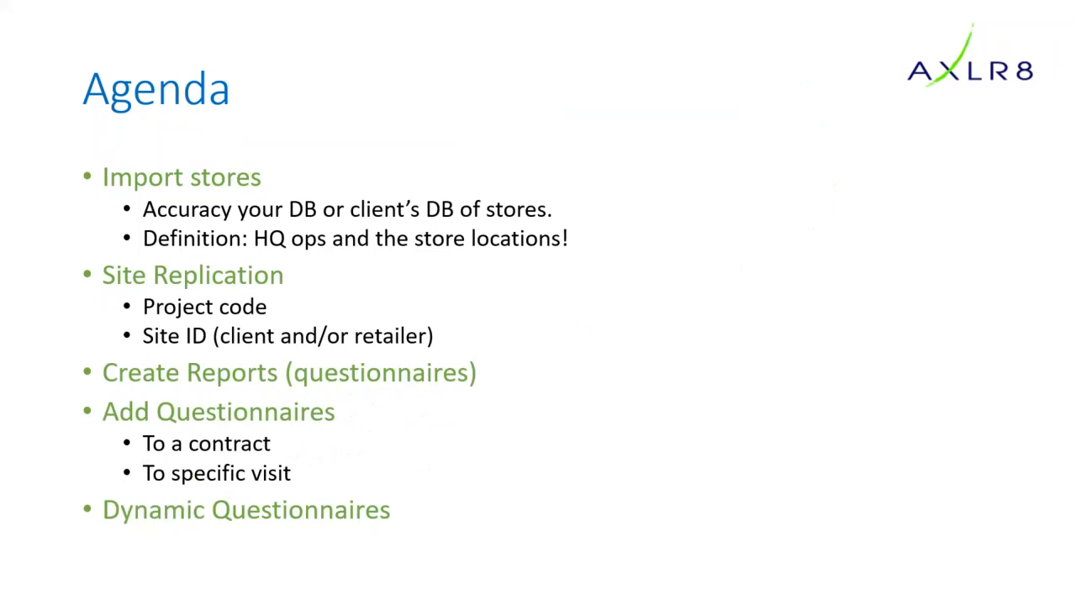
{"action": "key", "text": "alt+Tab"}
Open the questionnaire builder, load the FMTrainingDay10 questionnaire and show its PoS section
{"action": "left_click", "coordinate": [95, 268]}
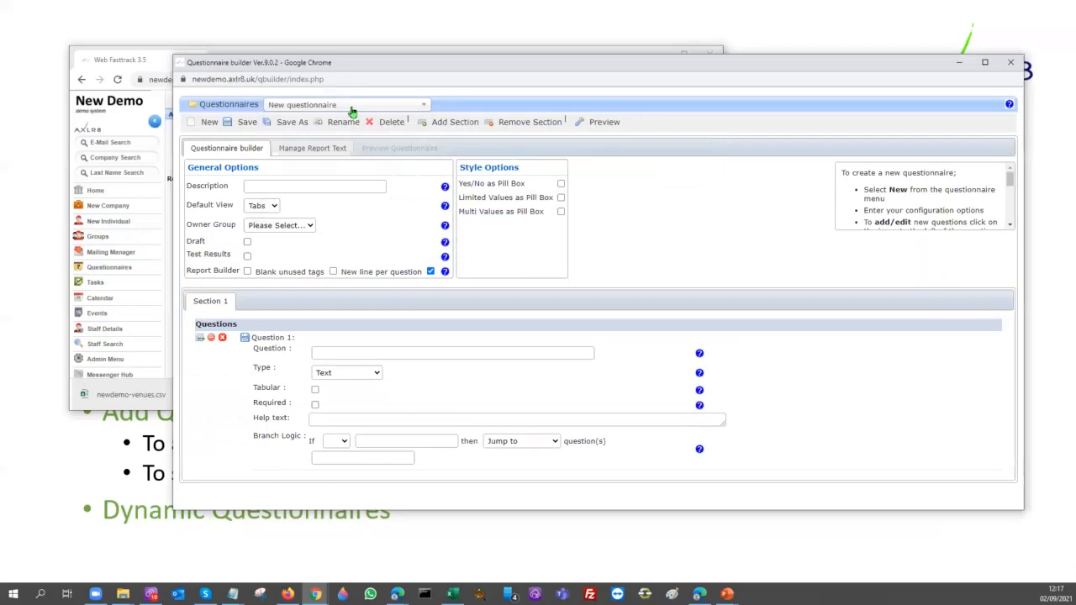
{"action": "left_click", "coordinate": [350, 110]}
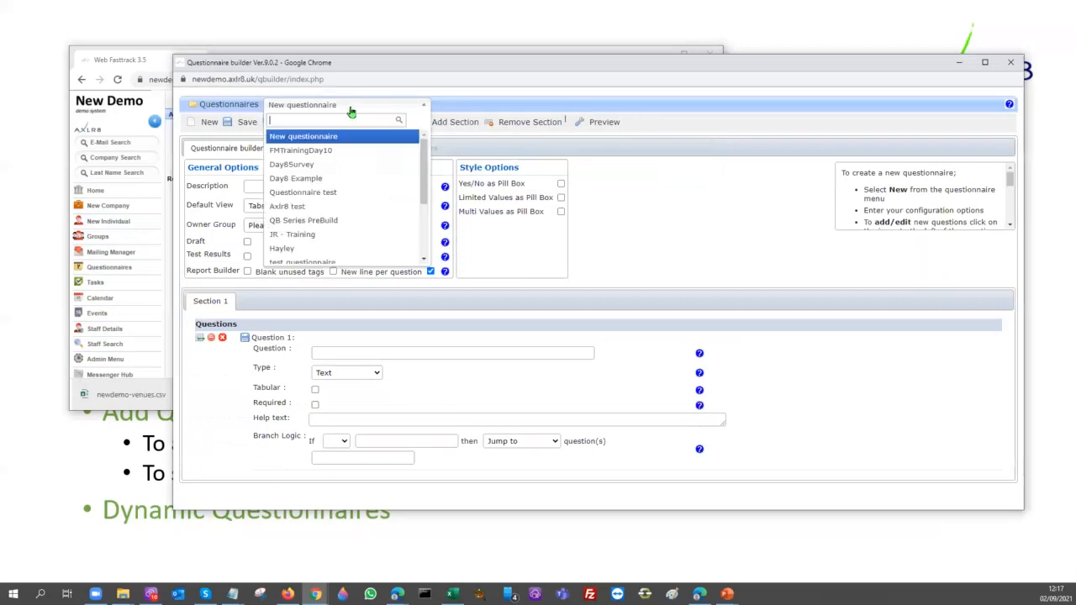
{"action": "left_click", "coordinate": [311, 151]}
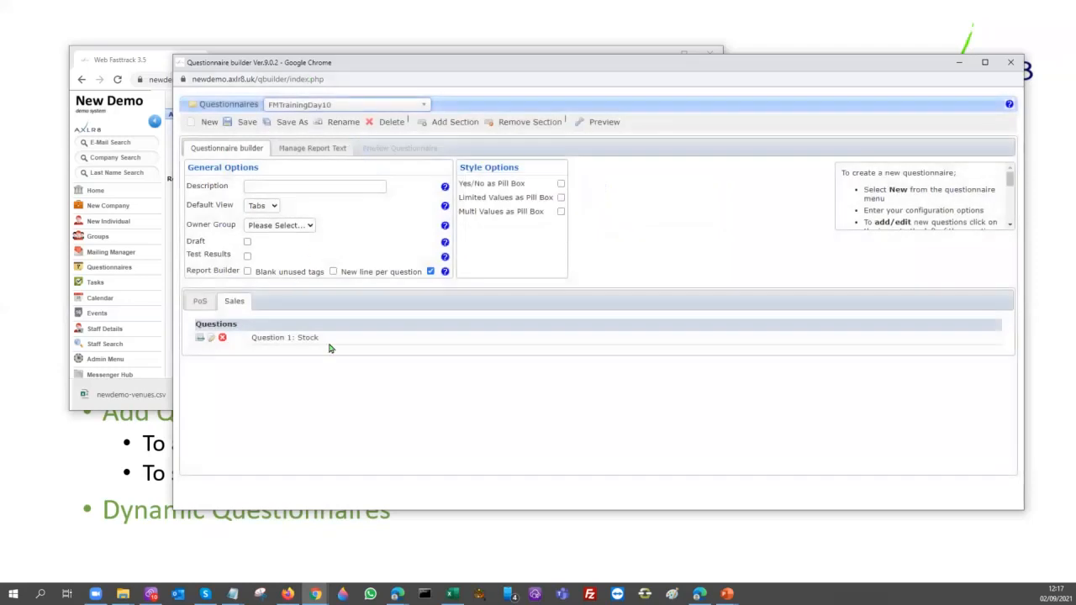
{"action": "left_click", "coordinate": [198, 305]}
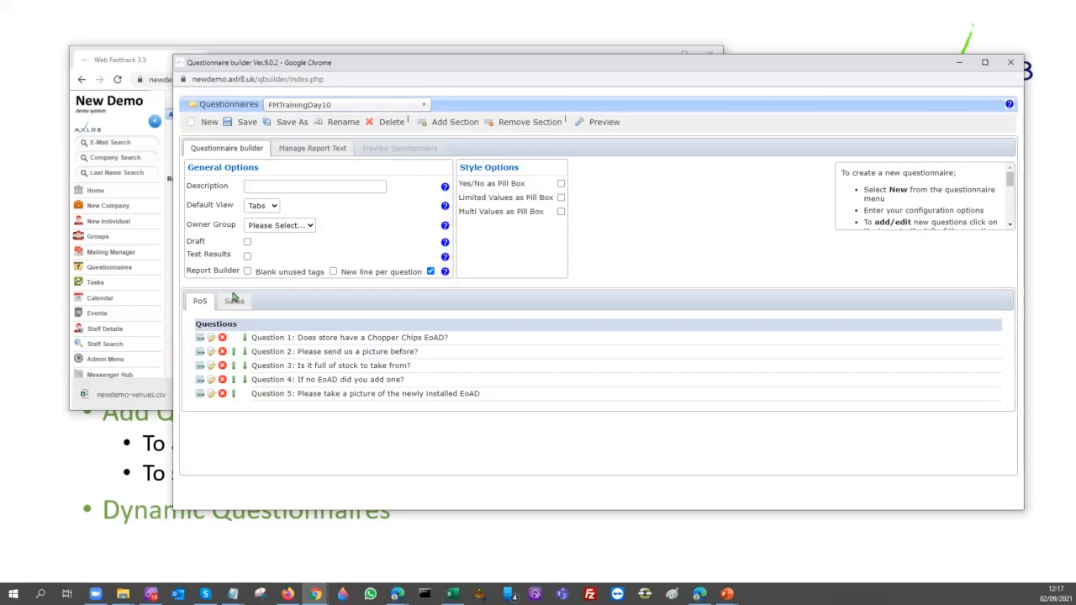
Expand the first PoS questions in a maximised window and examine question 1's wording and its available branch logic actions
{"action": "left_click", "coordinate": [211, 340]}
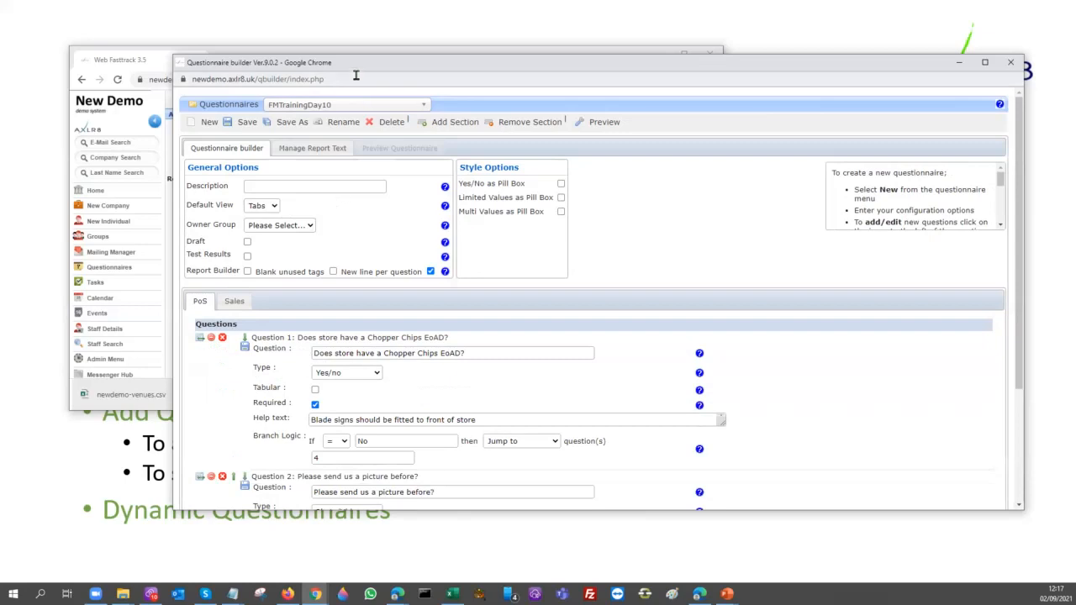
{"action": "left_click_drag", "start_coordinate": [328, 66], "coordinate": [284, 1]}
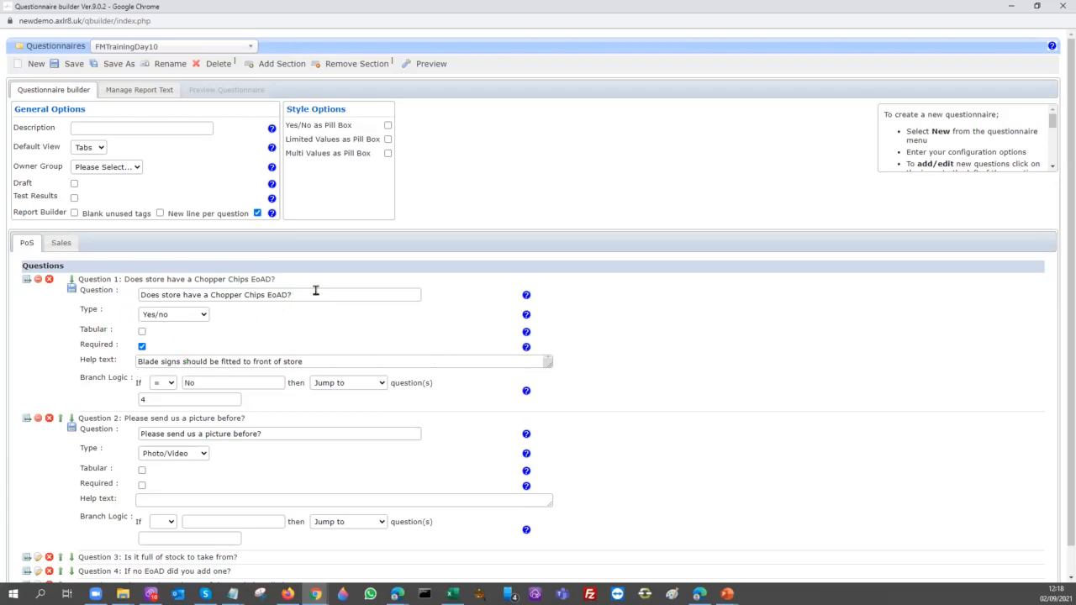
{"action": "left_click_drag", "start_coordinate": [315, 291], "coordinate": [90, 305]}
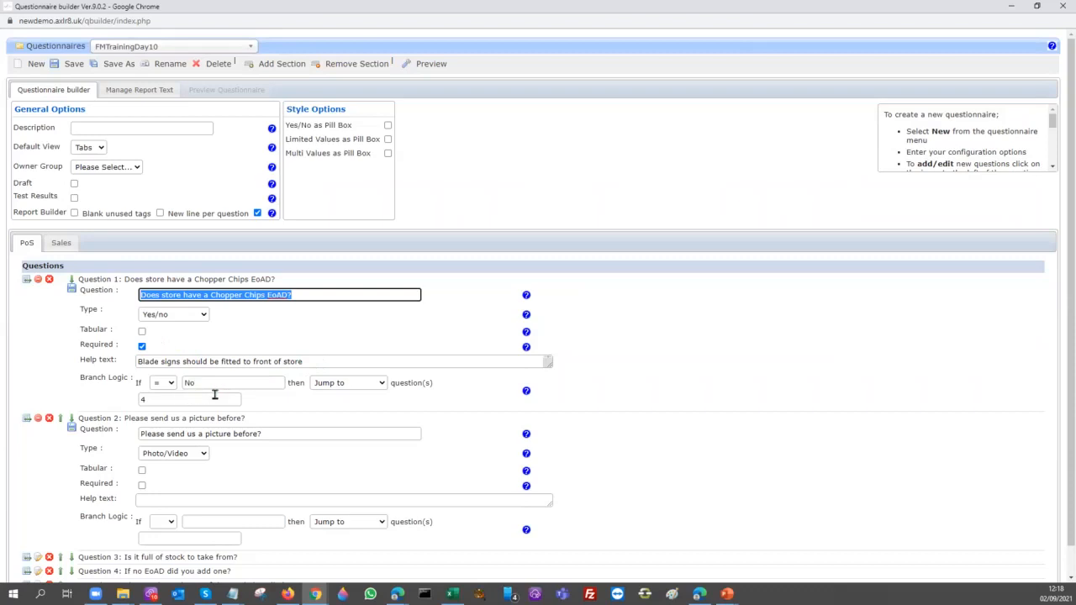
{"action": "scroll", "coordinate": [214, 395], "scroll_direction": "down", "scroll_amount": 1}
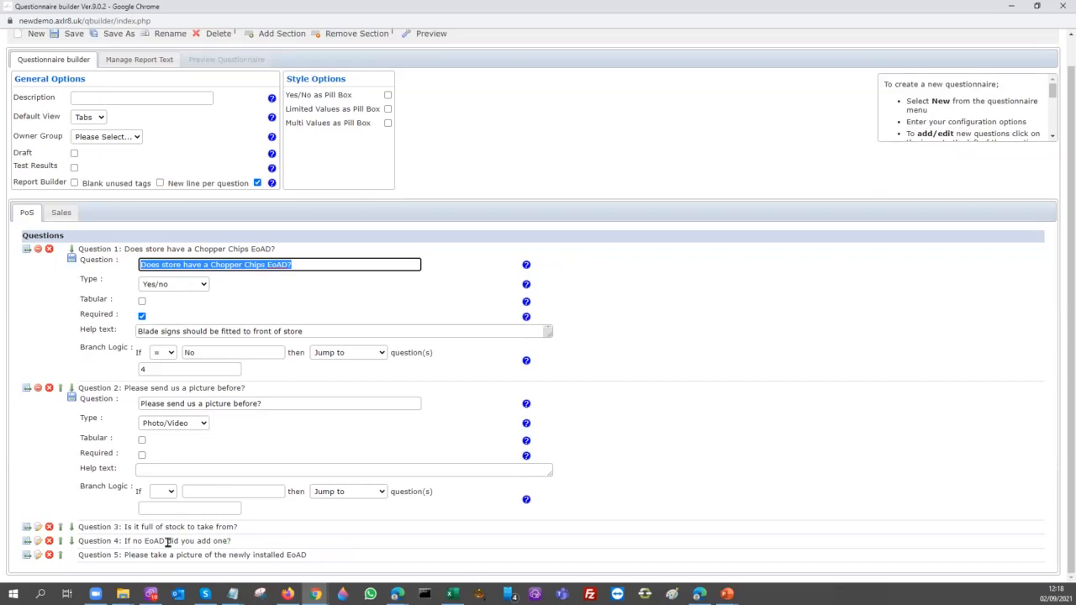
{"action": "left_click", "coordinate": [383, 353]}
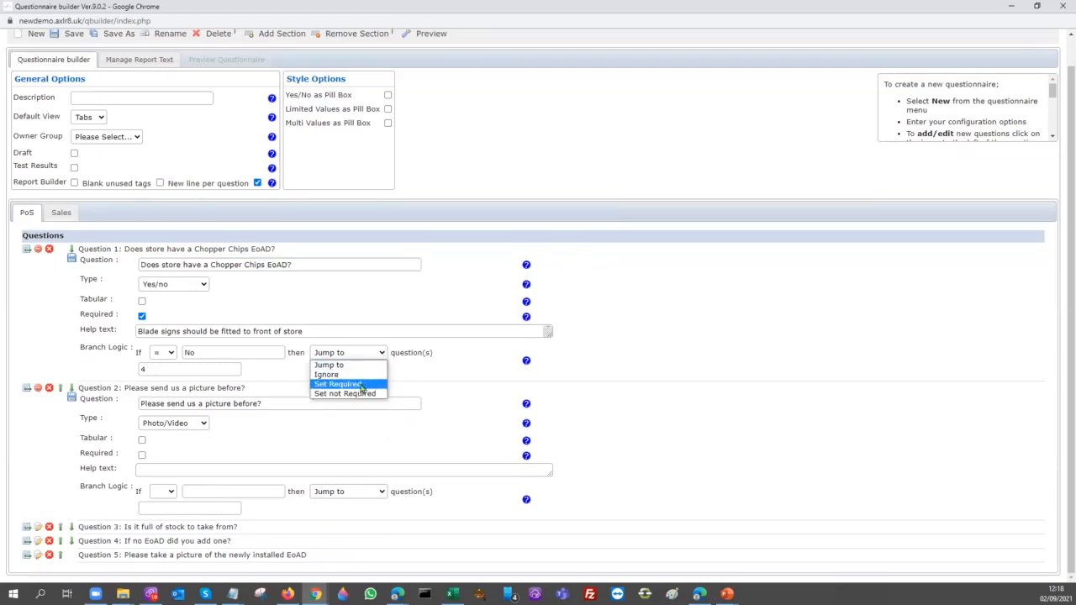
{"action": "left_click", "coordinate": [303, 291]}
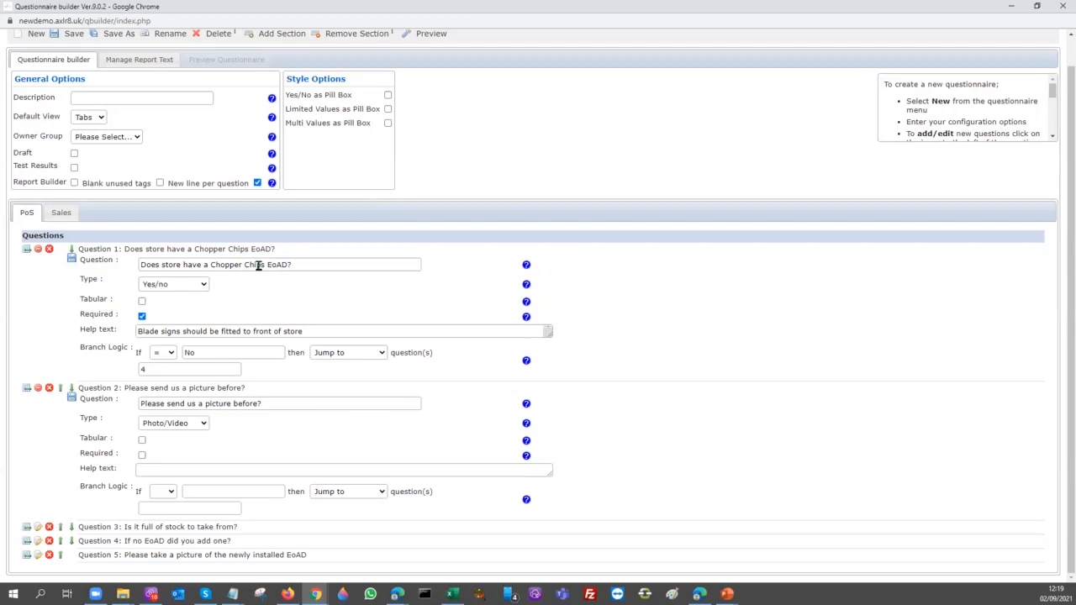
Expand PoS questions 3 and 4 and examine their wording, answer types and branch logic
{"action": "left_click_drag", "start_coordinate": [295, 264], "coordinate": [125, 273]}
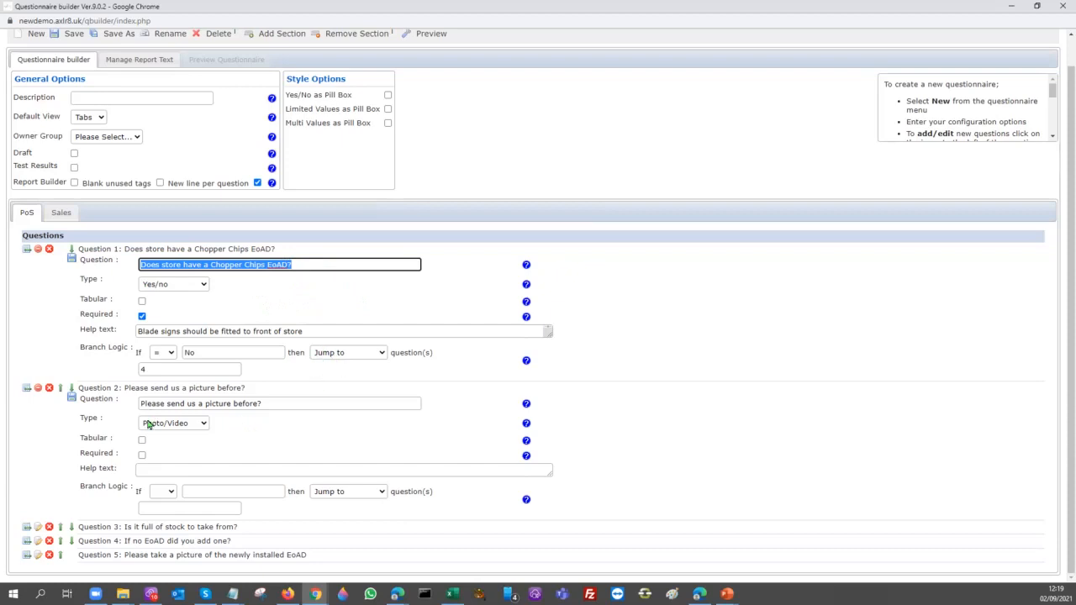
{"action": "left_click", "coordinate": [38, 527]}
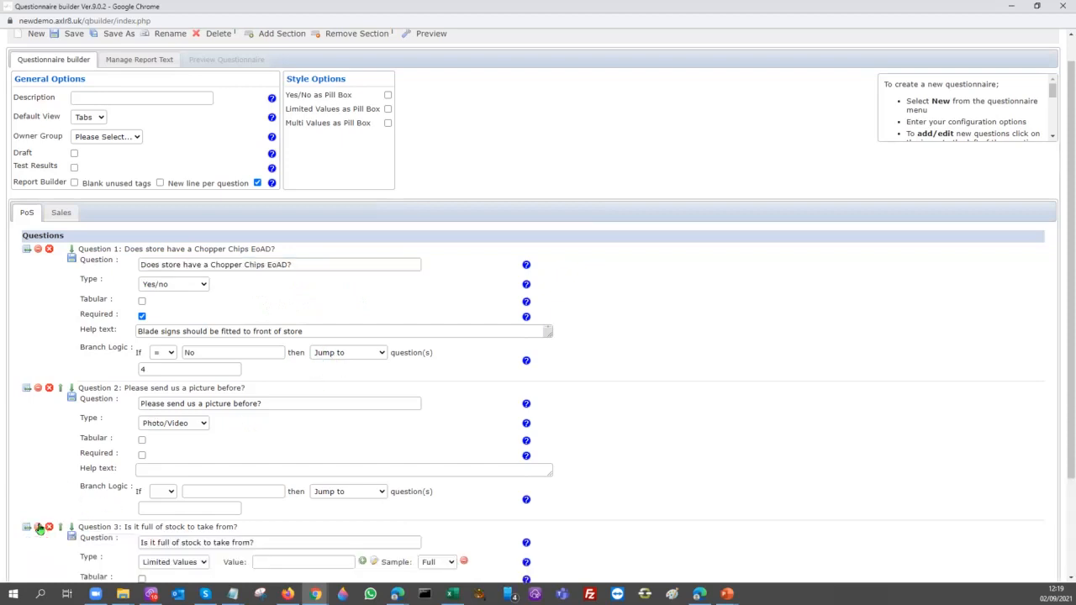
{"action": "scroll", "coordinate": [46, 545], "scroll_direction": "down", "scroll_amount": 2}
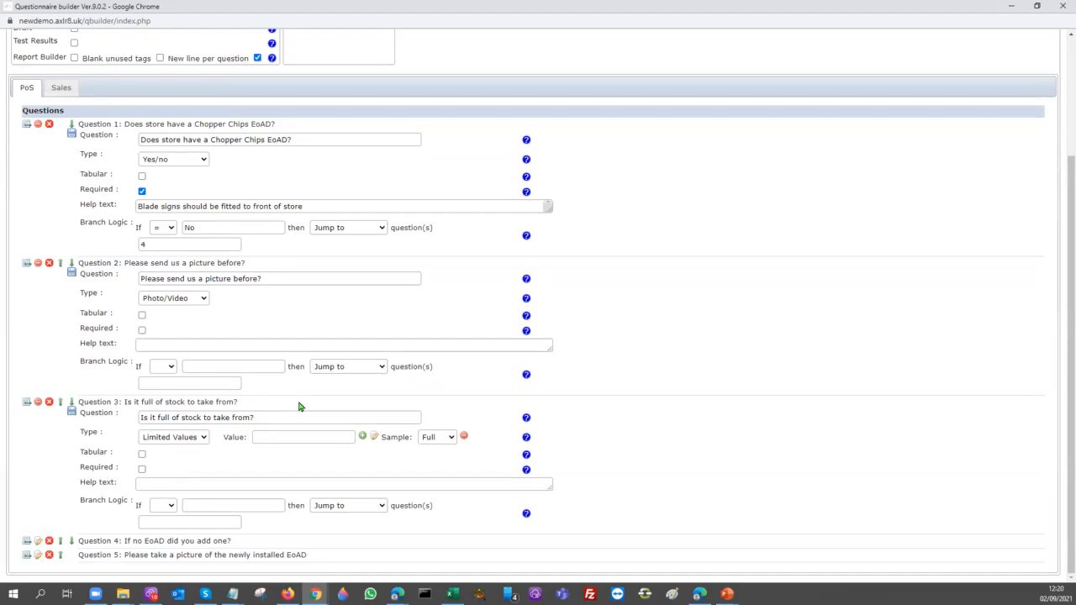
{"action": "left_click", "coordinate": [37, 543]}
{"action": "scroll", "coordinate": [215, 501], "scroll_direction": "down", "scroll_amount": 3}
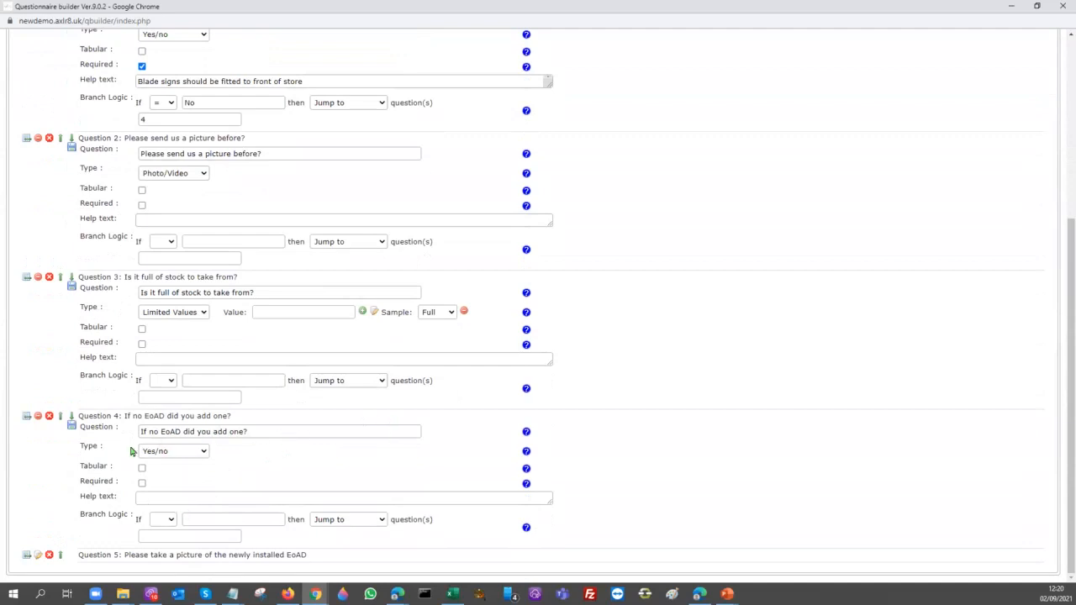
Preview the questionnaire in a restored window narrowed to phone width and examine the PoS questions
{"action": "scroll", "coordinate": [332, 442], "scroll_direction": "up", "scroll_amount": 4}
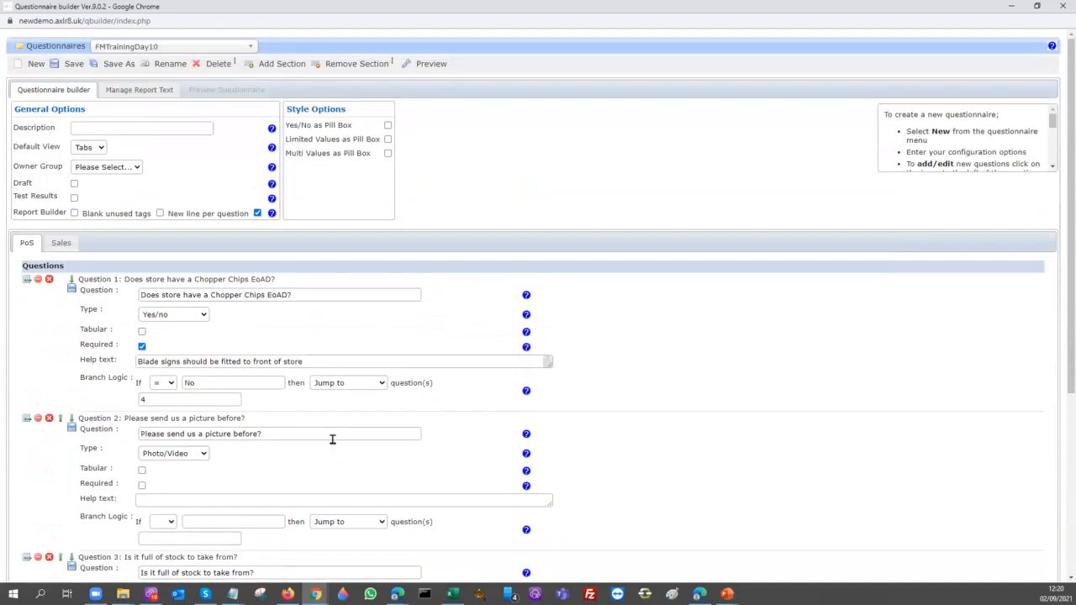
{"action": "left_click", "coordinate": [430, 67]}
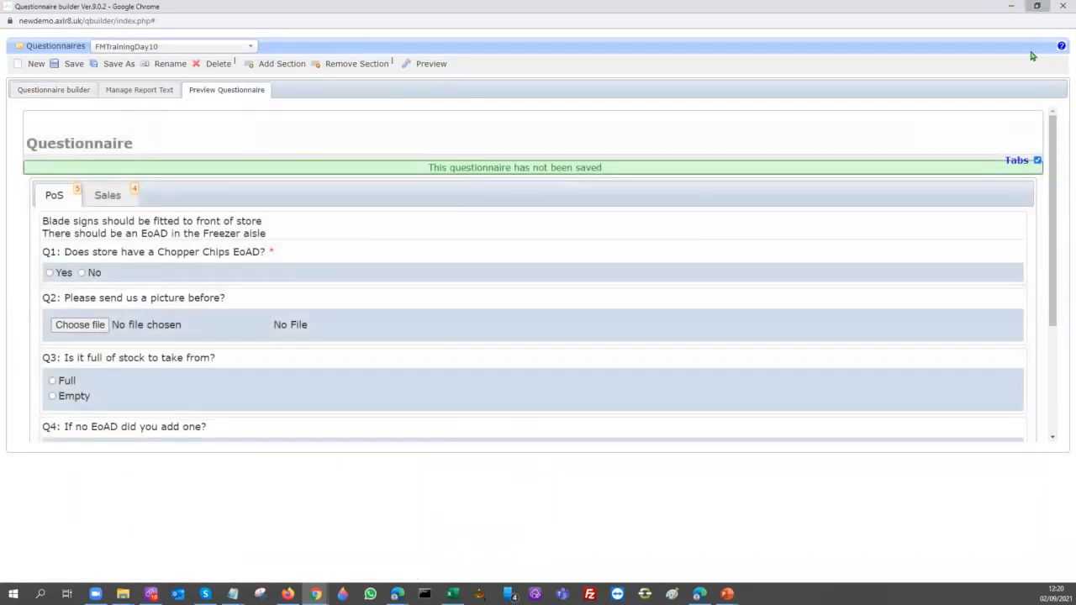
{"action": "left_click", "coordinate": [1037, 6]}
{"action": "left_click_drag", "start_coordinate": [1023, 177], "coordinate": [391, 341]}
{"action": "scroll", "coordinate": [290, 395], "scroll_direction": "down", "scroll_amount": 5}
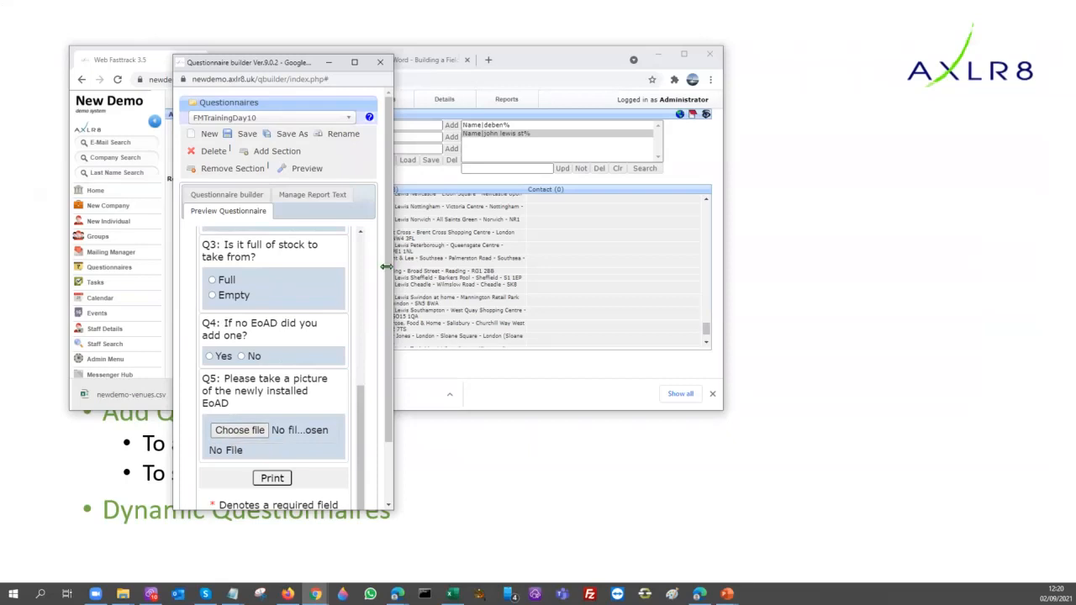
Widen and reposition the preview window and show the questionnaire's Sales section
{"action": "left_click_drag", "start_coordinate": [386, 266], "coordinate": [1075, 267]}
{"action": "left_click_drag", "start_coordinate": [551, 66], "coordinate": [509, 64]}
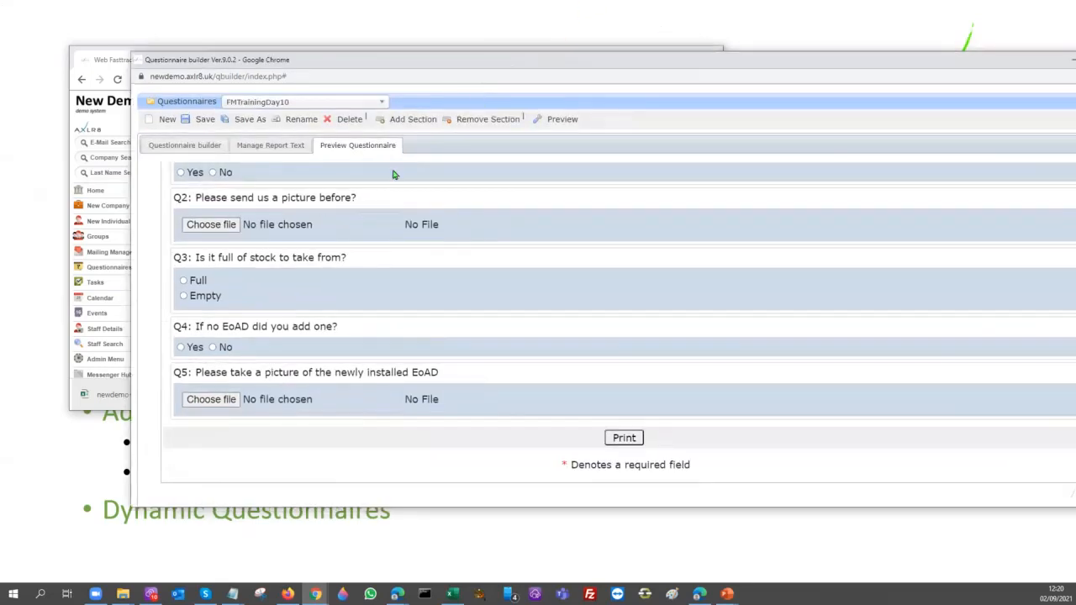
{"action": "scroll", "coordinate": [320, 213], "scroll_direction": "up", "scroll_amount": 3}
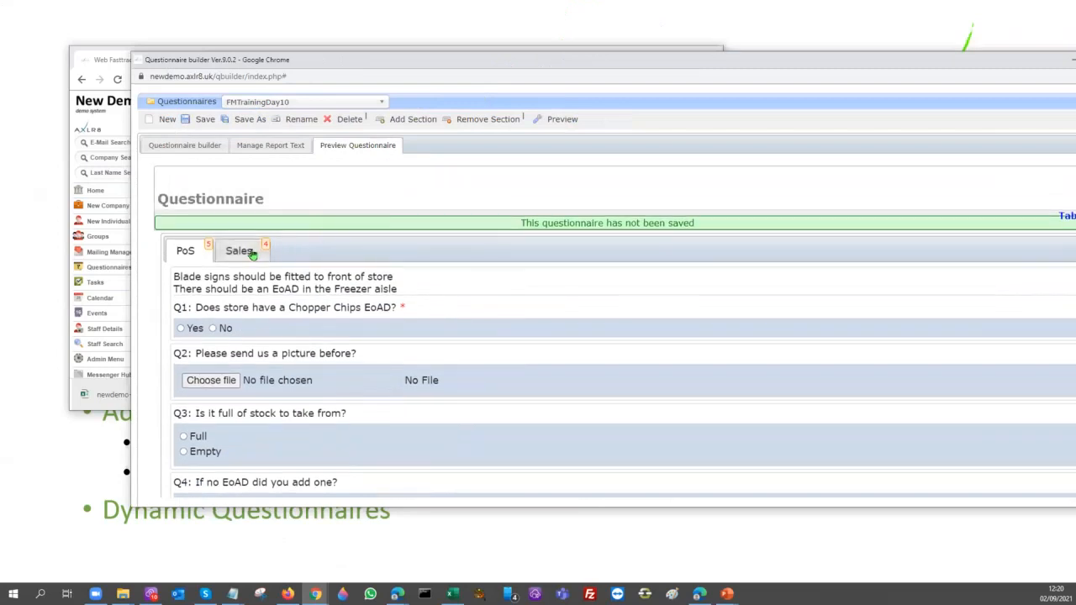
{"action": "left_click", "coordinate": [252, 253]}
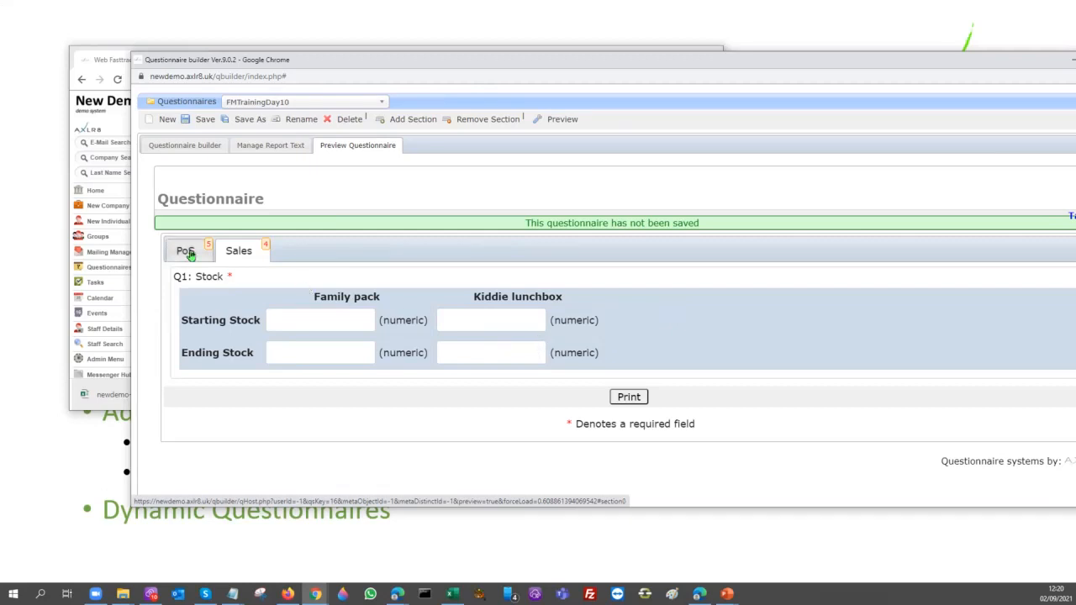
Return to the questionnaire builder and open the Sales section's Stock question for editing
{"action": "left_click", "coordinate": [203, 151]}
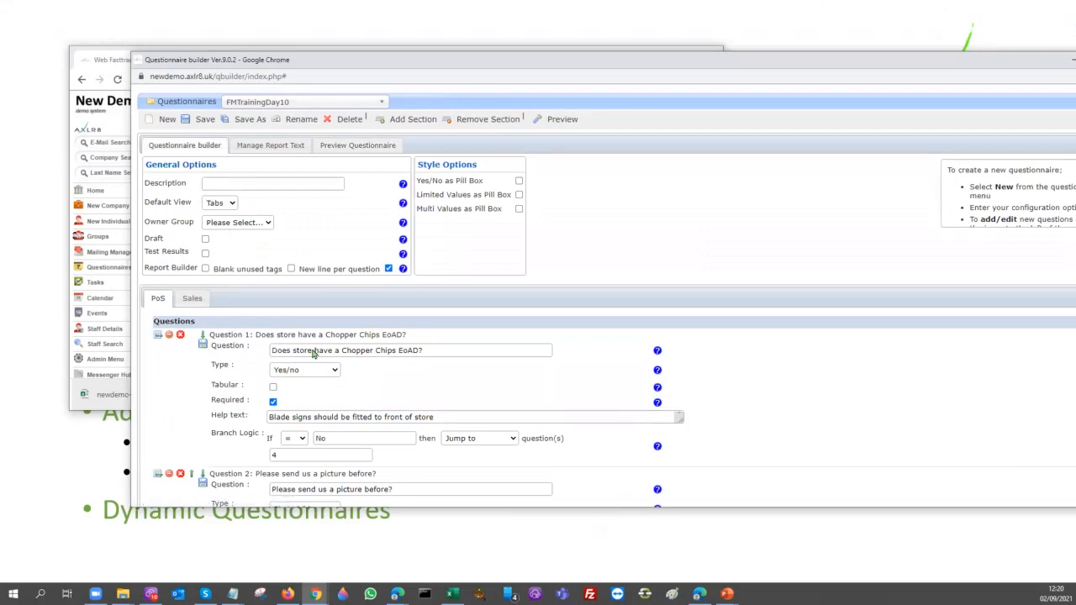
{"action": "left_click", "coordinate": [193, 299]}
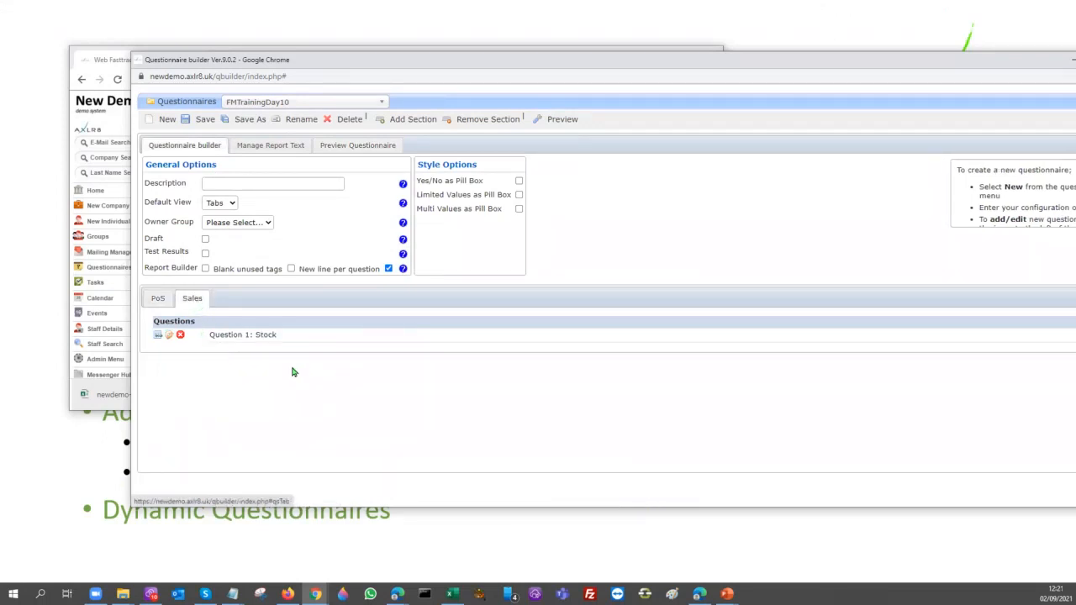
{"action": "left_click", "coordinate": [169, 335]}
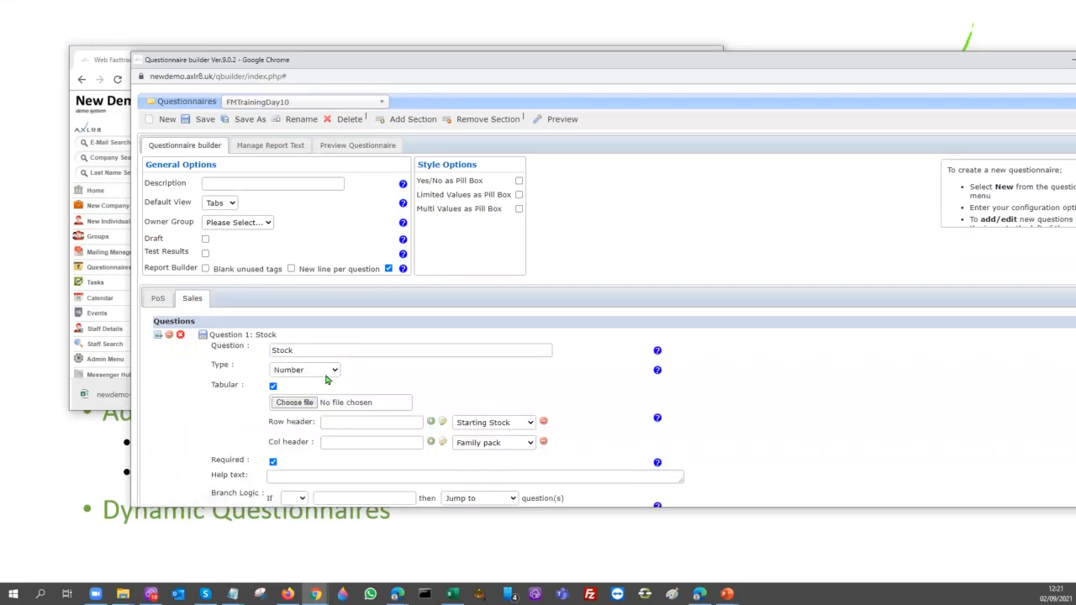
{"action": "scroll", "coordinate": [481, 355], "scroll_direction": "down", "scroll_amount": 1}
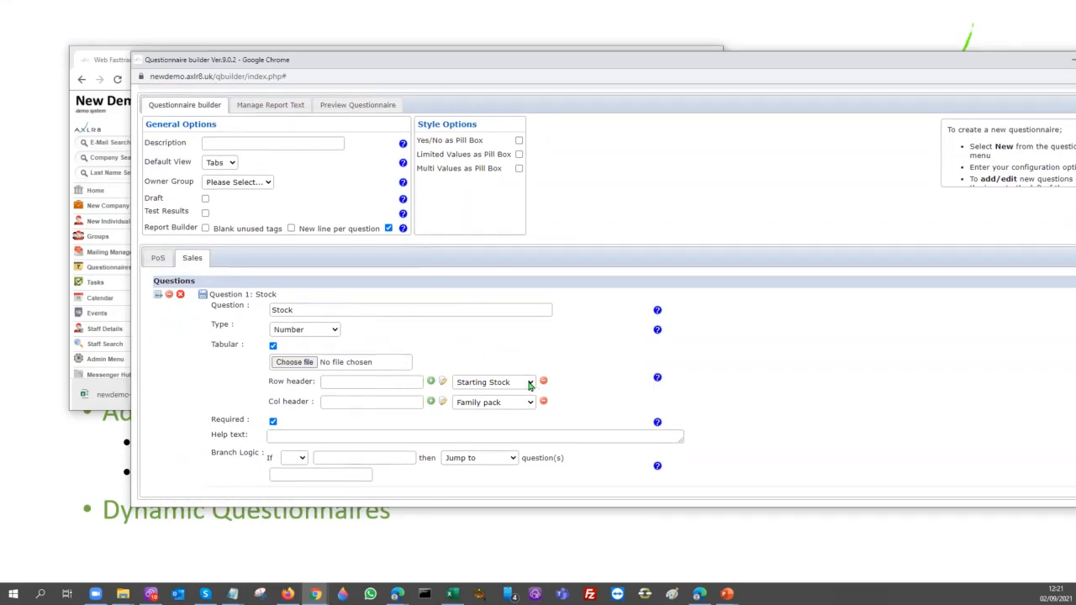
Check the Stock question's existing row headers and add a new row header named "Qty Sold"
{"action": "left_click", "coordinate": [529, 383]}
{"action": "left_click", "coordinate": [501, 405]}
{"action": "left_click", "coordinate": [355, 381]}
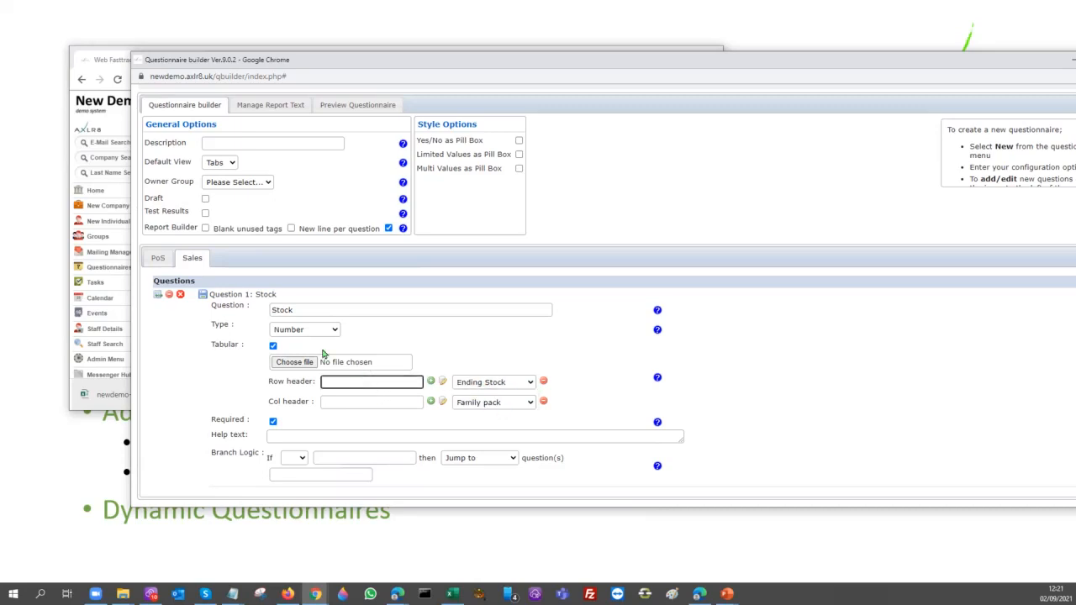
{"action": "type", "text": "sales"}
{"action": "left_click_drag", "start_coordinate": [349, 385], "coordinate": [295, 395]}
{"action": "type", "text": "Qty Sold"}
{"action": "left_click", "coordinate": [430, 382]}
Add a column header named "Office snack pack" to the Stock question
{"action": "left_click", "coordinate": [387, 401]}
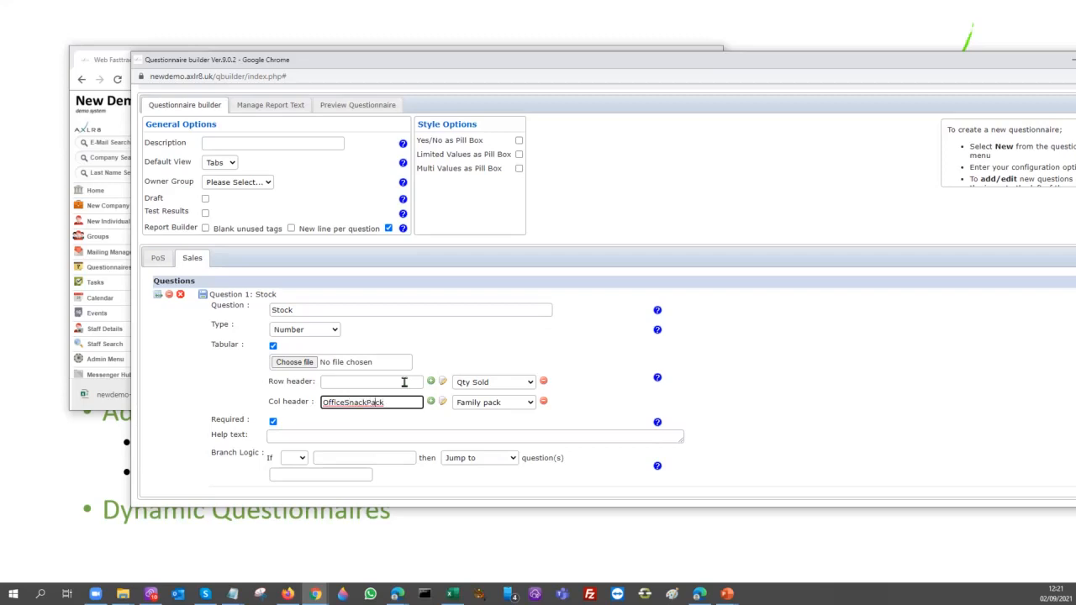
{"action": "key", "text": "Left"}
{"action": "key", "text": "Left"}
{"action": "key", "text": "Left"}
{"action": "key", "text": "BackSpace"}
{"action": "type", "text": "p"}
{"action": "key", "text": "BackSpace"}
{"action": "type", "text": "s"}
{"action": "left_click", "coordinate": [430, 401]}
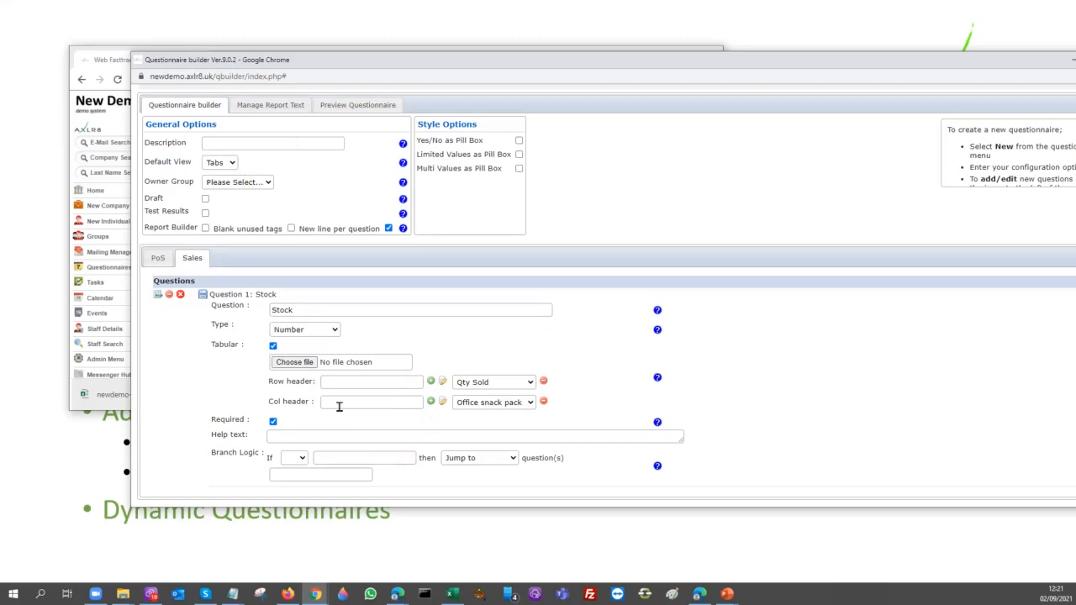
Save the questionnaire and preview its updated Sales section
{"action": "scroll", "coordinate": [252, 136], "scroll_direction": "up", "scroll_amount": 1}
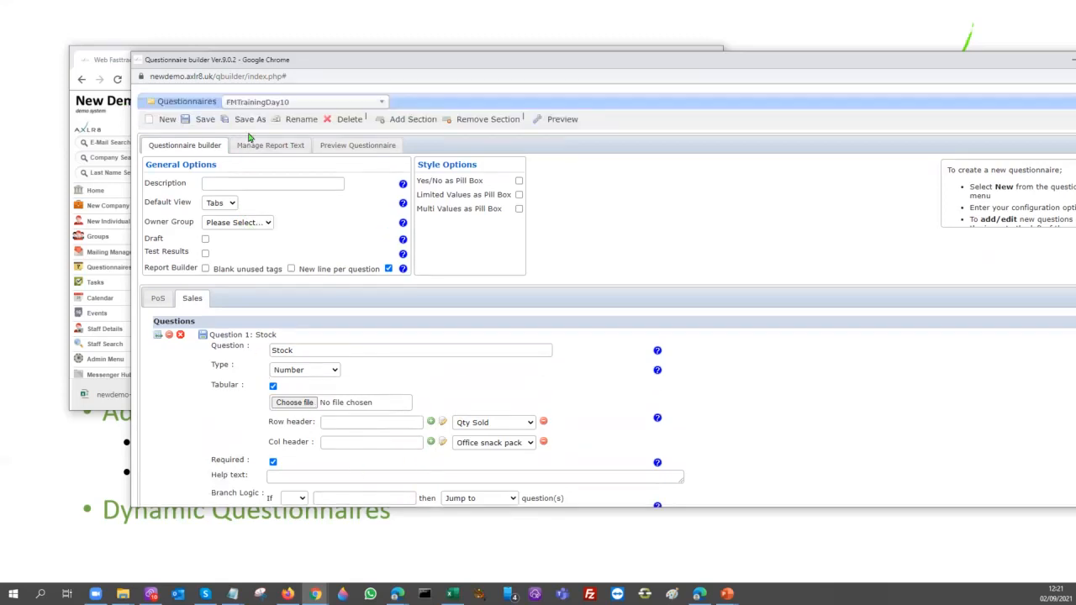
{"action": "left_click", "coordinate": [206, 120]}
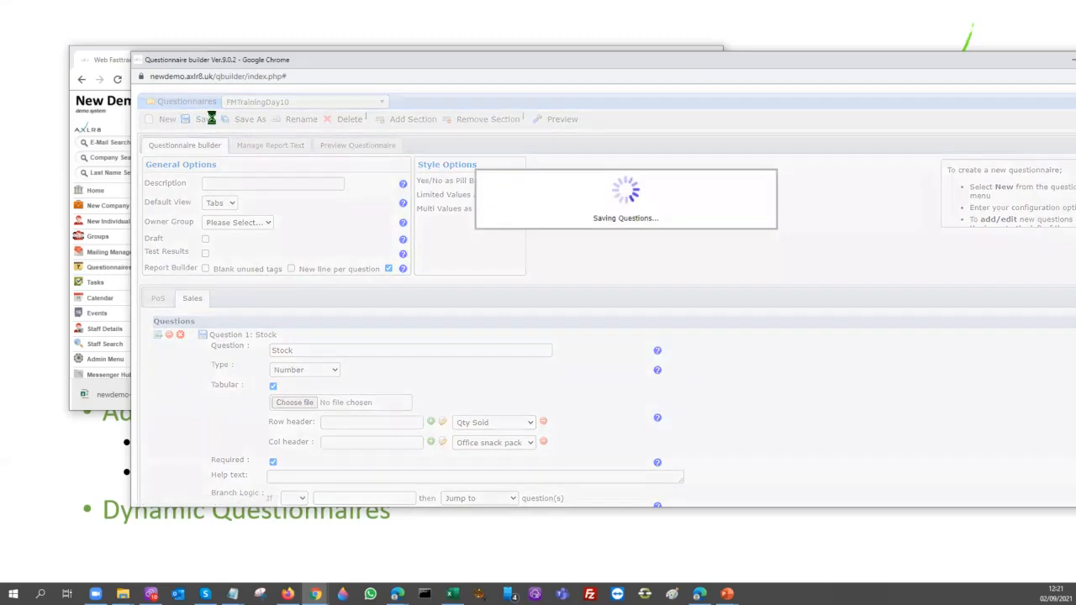
{"action": "left_click", "coordinate": [565, 122]}
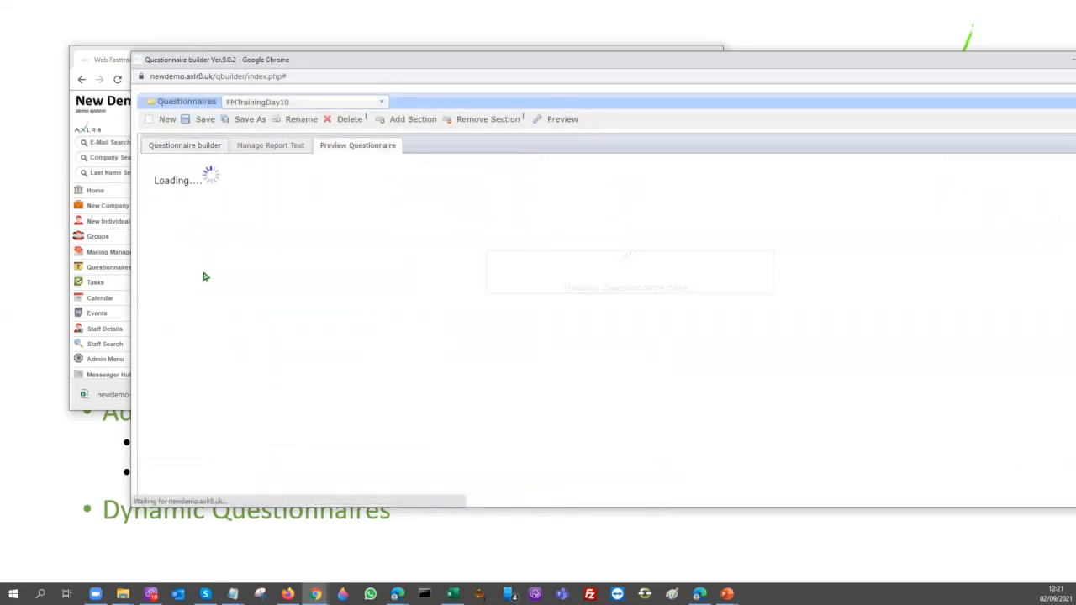
{"action": "left_click", "coordinate": [243, 250]}
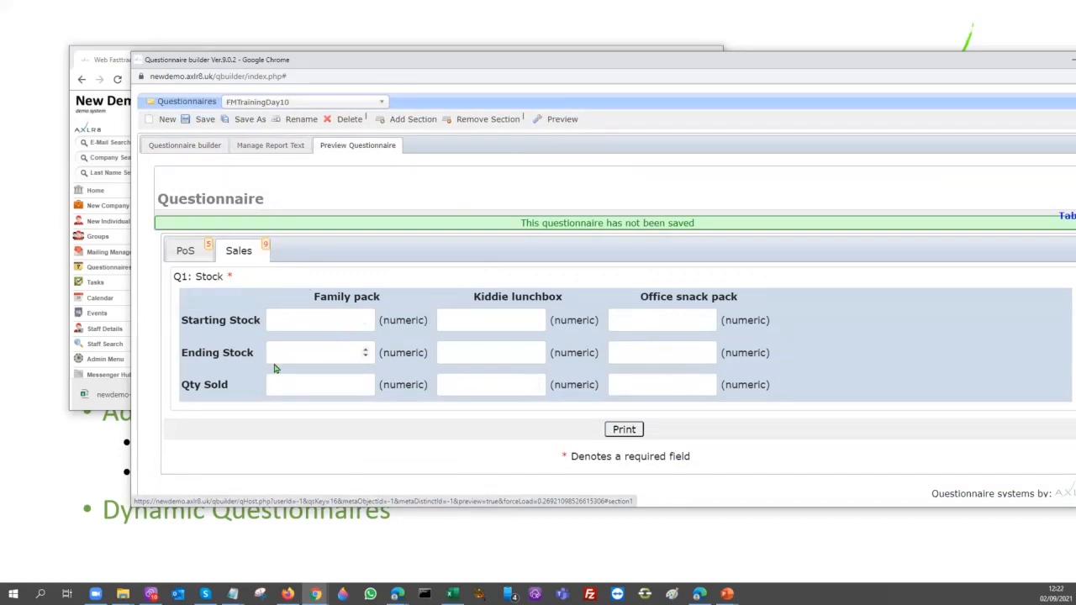
Enter a starting stock of 10 for Family pack, Kiddie lunchbox and Office snack pack in the preview
{"action": "left_click", "coordinate": [307, 322]}
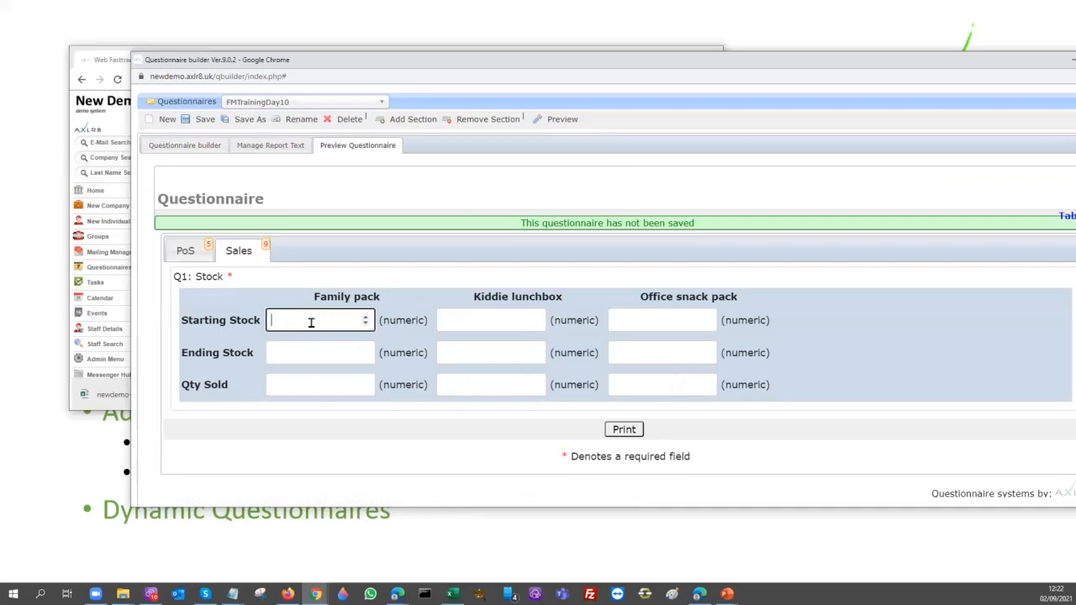
{"action": "type", "text": "10"}
{"action": "left_click", "coordinate": [466, 319]}
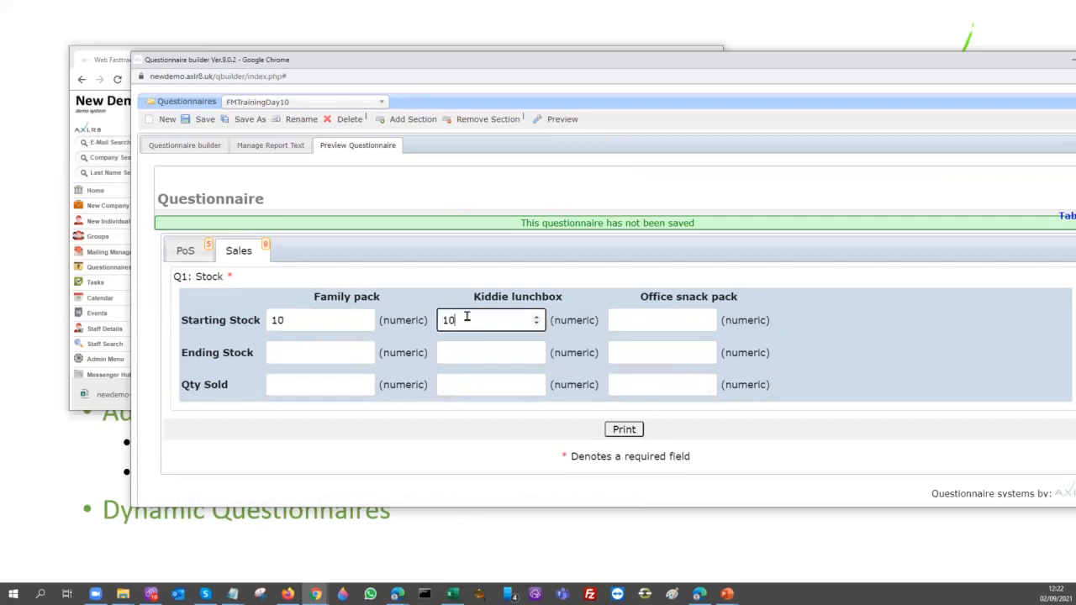
{"action": "type", "text": "10"}
{"action": "left_click", "coordinate": [630, 317]}
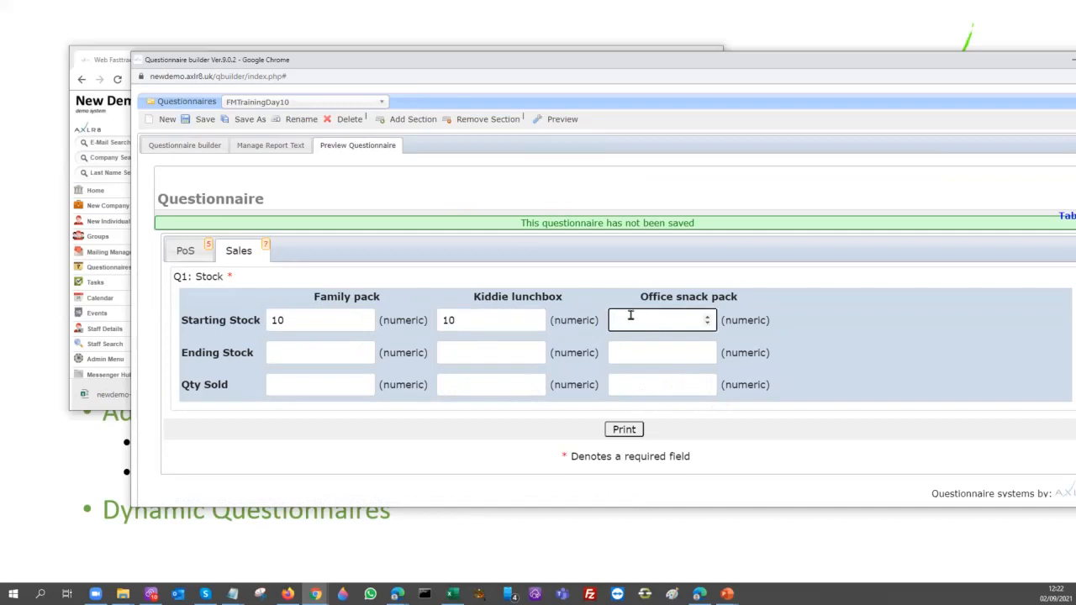
Enter 00 as the Family pack ending stock and return to the questionnaire builder view
{"action": "left_click", "coordinate": [295, 350]}
{"action": "type", "text": "00"}
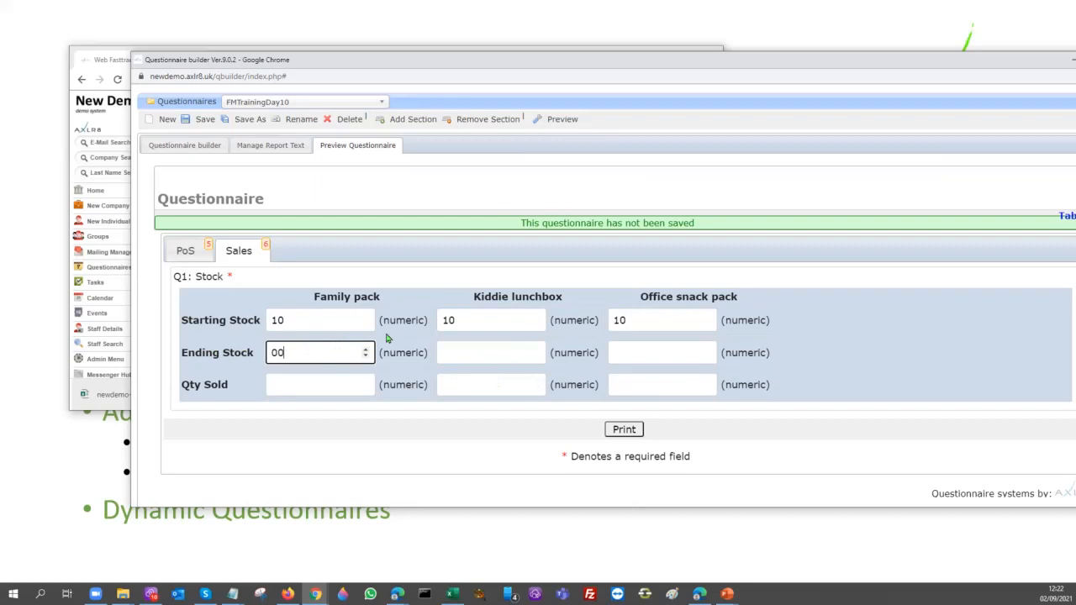
{"action": "left_click", "coordinate": [478, 344]}
{"action": "left_click", "coordinate": [690, 348]}
{"action": "left_click", "coordinate": [295, 388]}
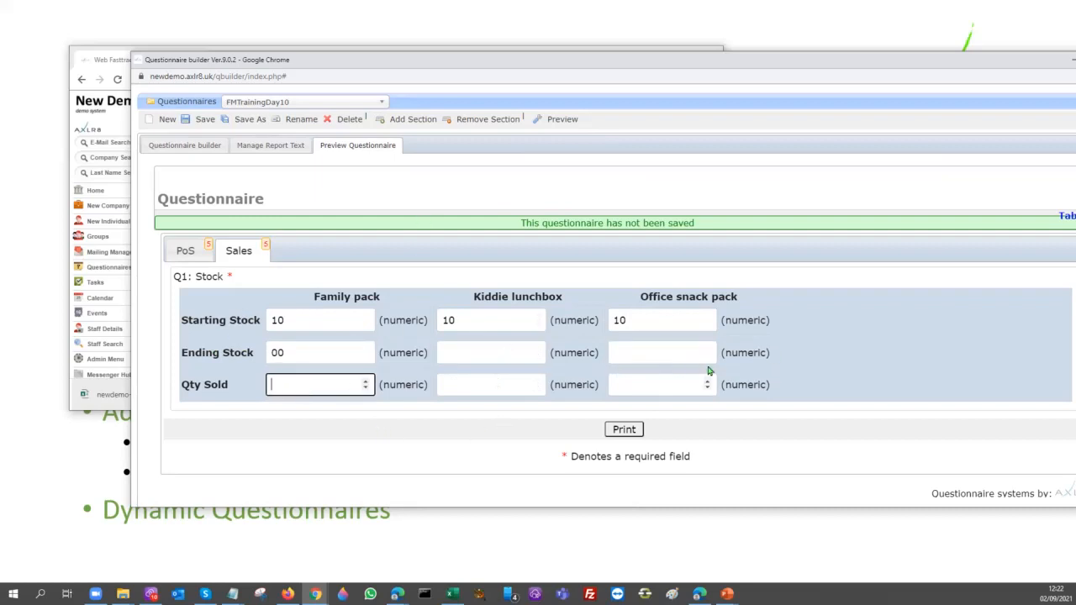
{"action": "left_click", "coordinate": [187, 144]}
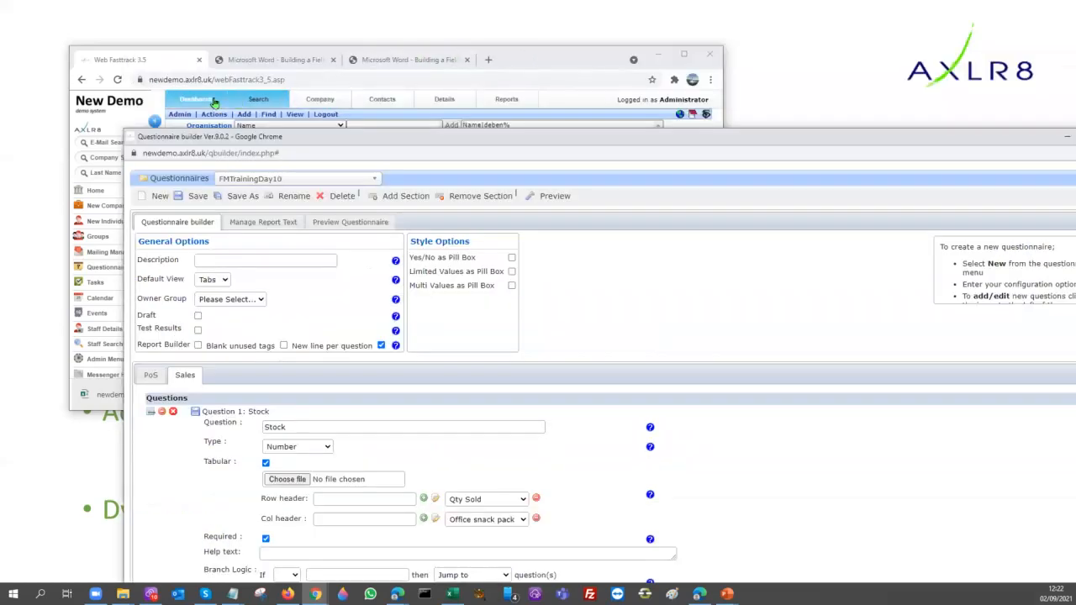
Switch to the main window's dashboard, refresh the job data and open the Chopper Chips calls list
{"action": "left_click", "coordinate": [206, 101]}
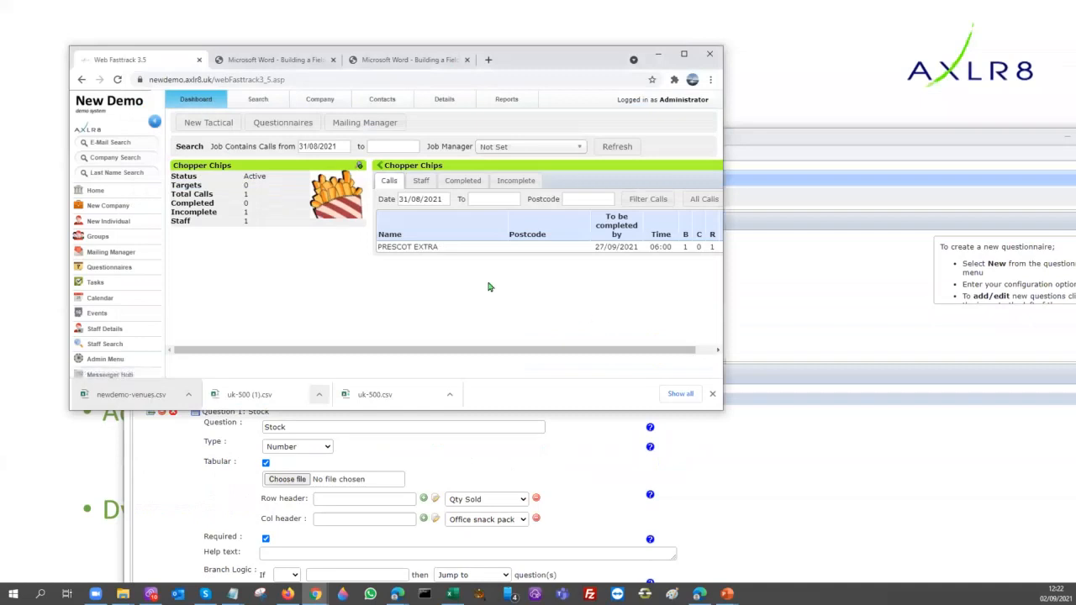
{"action": "left_click", "coordinate": [319, 171]}
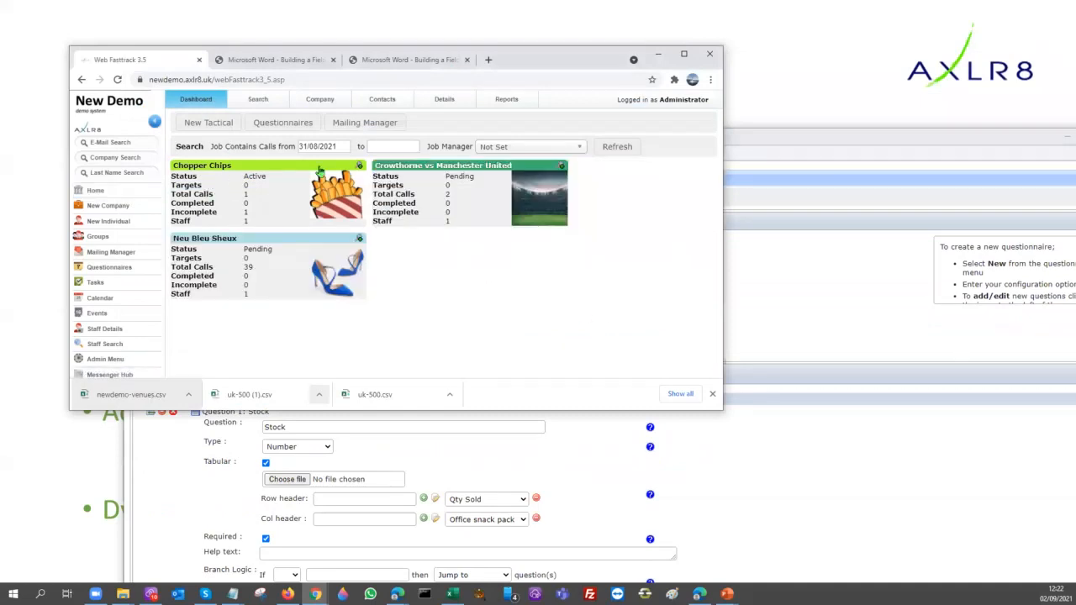
{"action": "left_click", "coordinate": [318, 170]}
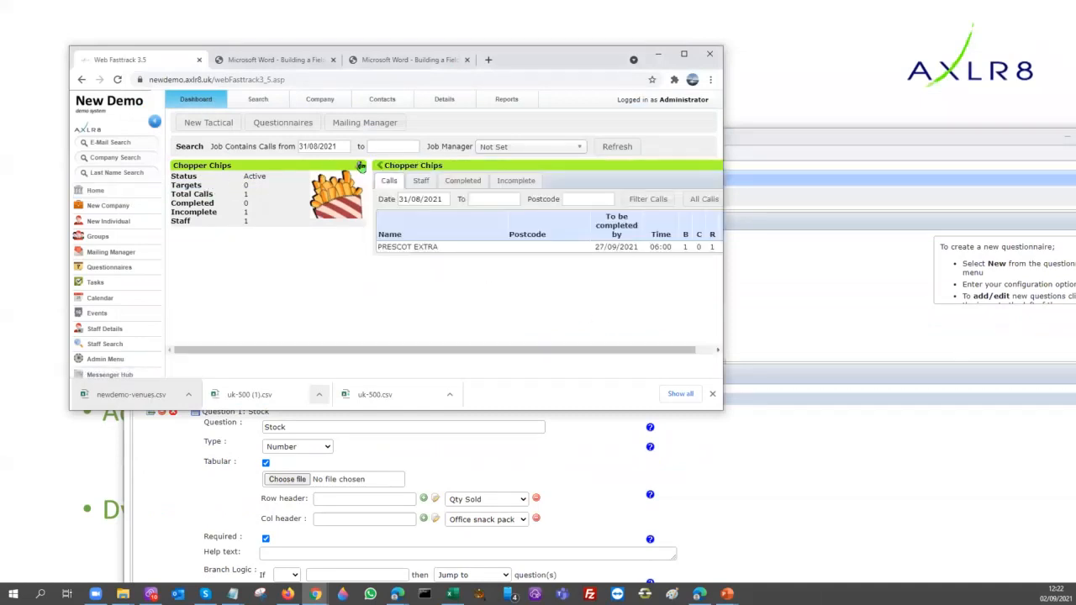
{"action": "left_click", "coordinate": [616, 147]}
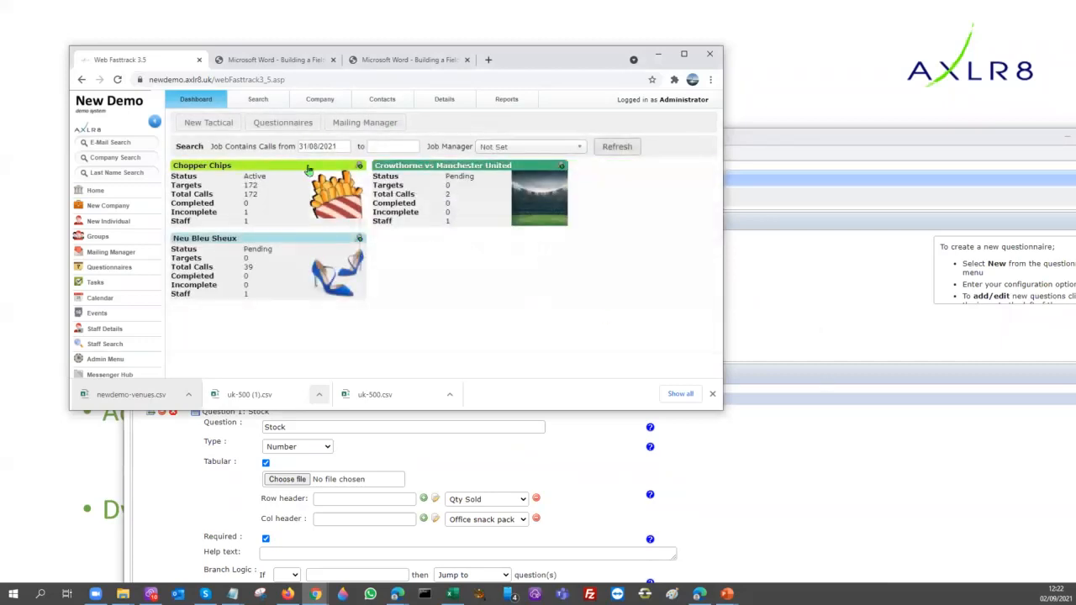
{"action": "left_click", "coordinate": [281, 168]}
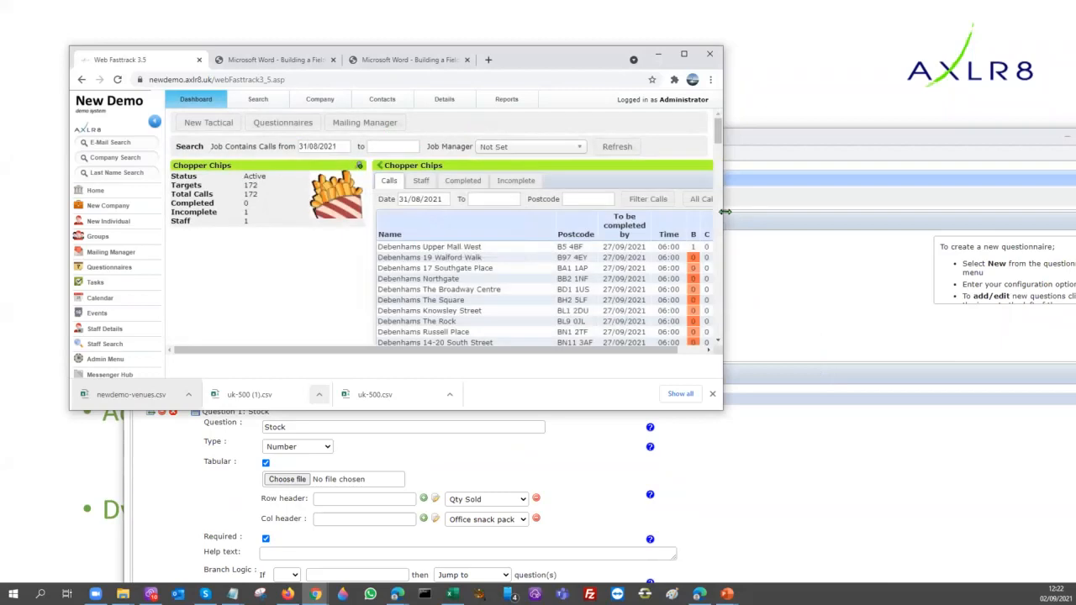
Enlarge and reposition the dashboard window and examine the replicated store calls for Chopper Chips
{"action": "left_click_drag", "start_coordinate": [724, 212], "coordinate": [1075, 211]}
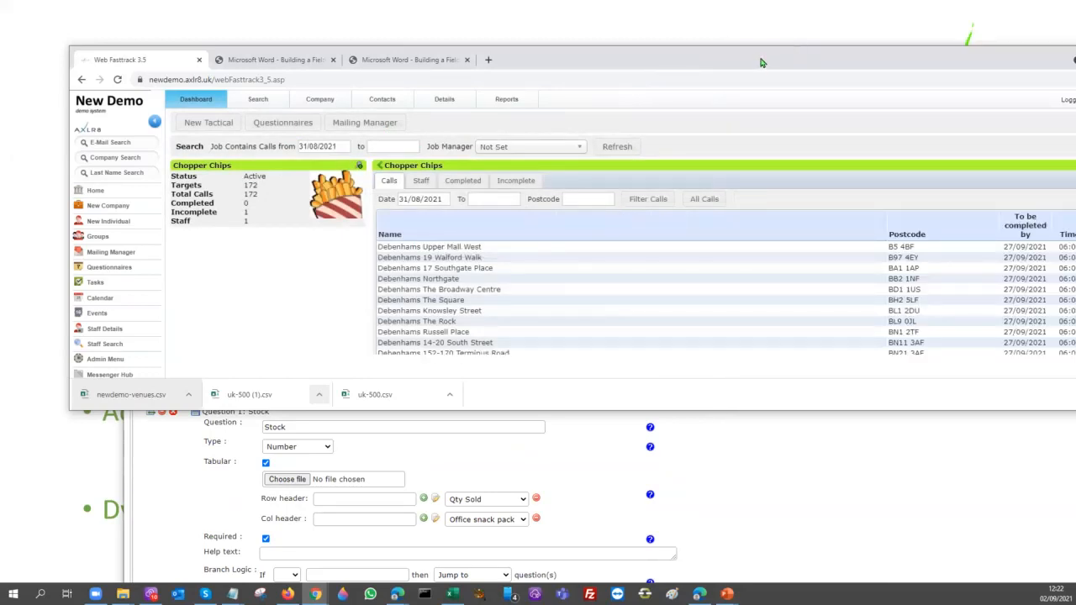
{"action": "left_click_drag", "start_coordinate": [648, 62], "coordinate": [478, 31]}
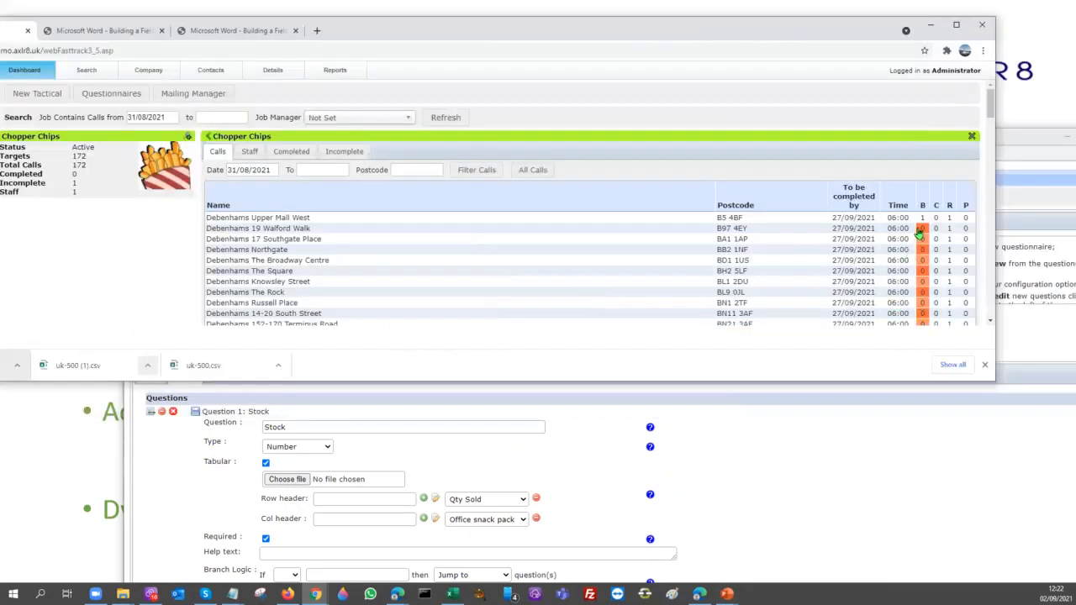
{"action": "double_click", "coordinate": [873, 382]}
{"action": "scroll", "coordinate": [528, 408], "scroll_direction": "down", "scroll_amount": 11}
{"action": "scroll", "coordinate": [533, 356], "scroll_direction": "up", "scroll_amount": 12}
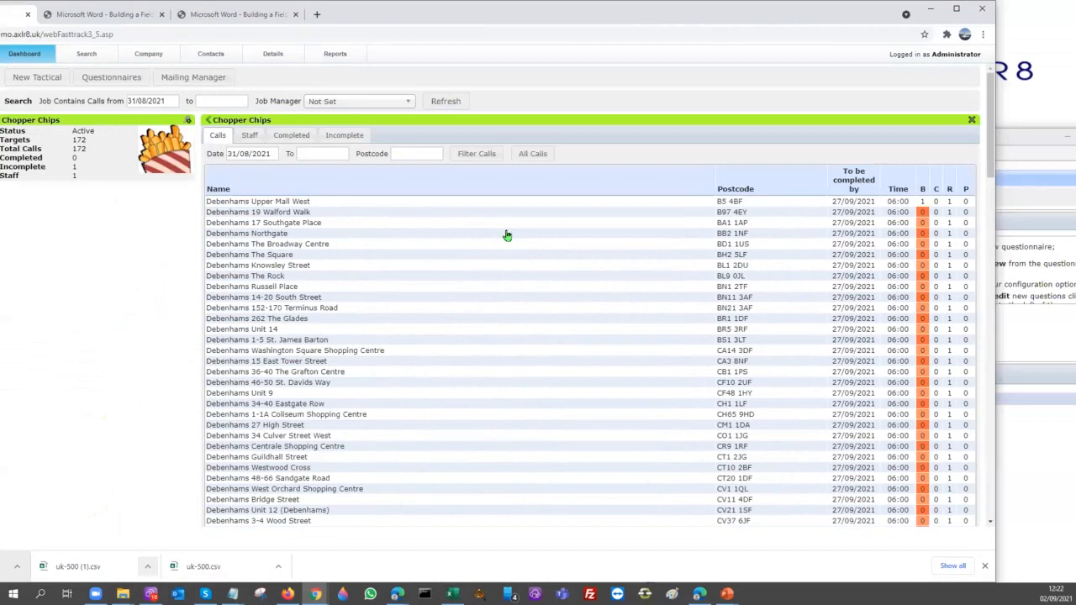
Examine the Debenhams and John Lewis store calls in the Chopper Chips calls list
{"action": "scroll", "coordinate": [288, 425], "scroll_direction": "down", "scroll_amount": 8}
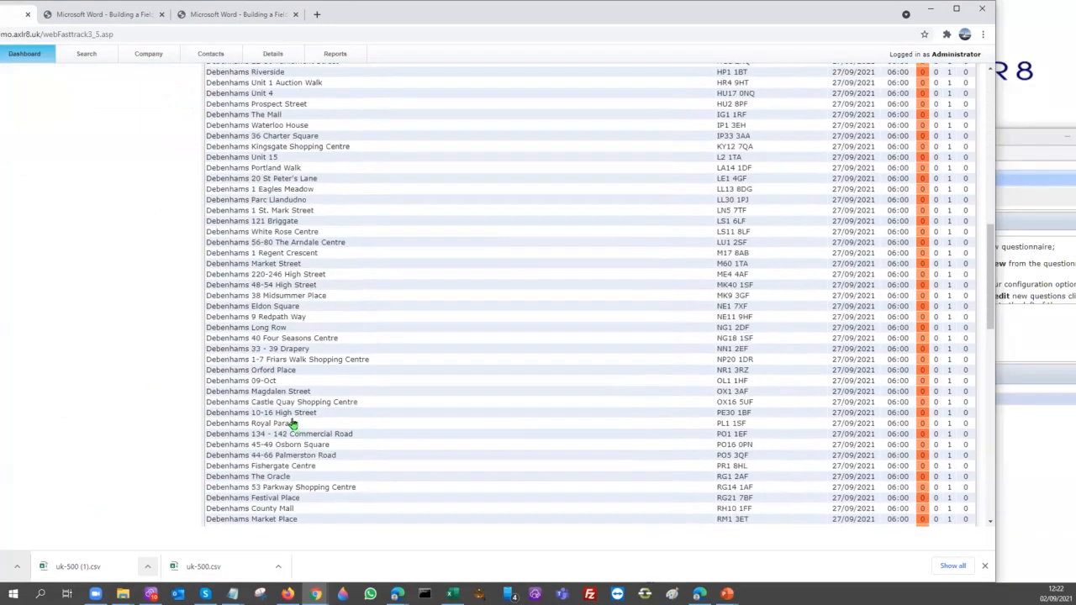
{"action": "scroll", "coordinate": [294, 427], "scroll_direction": "down", "scroll_amount": 5}
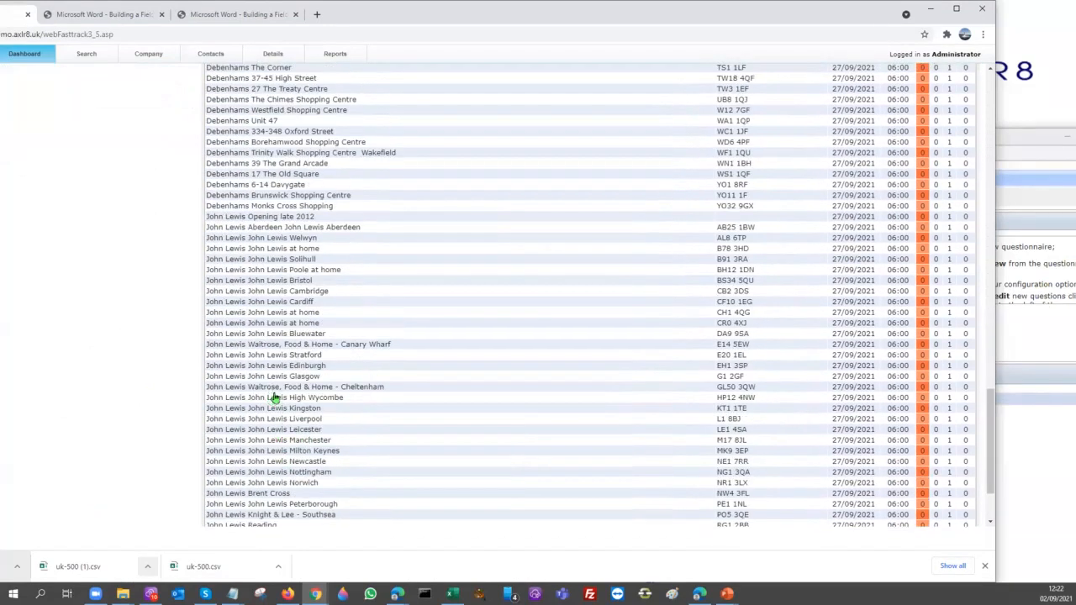
{"action": "left_click_drag", "start_coordinate": [325, 288], "coordinate": [220, 292]}
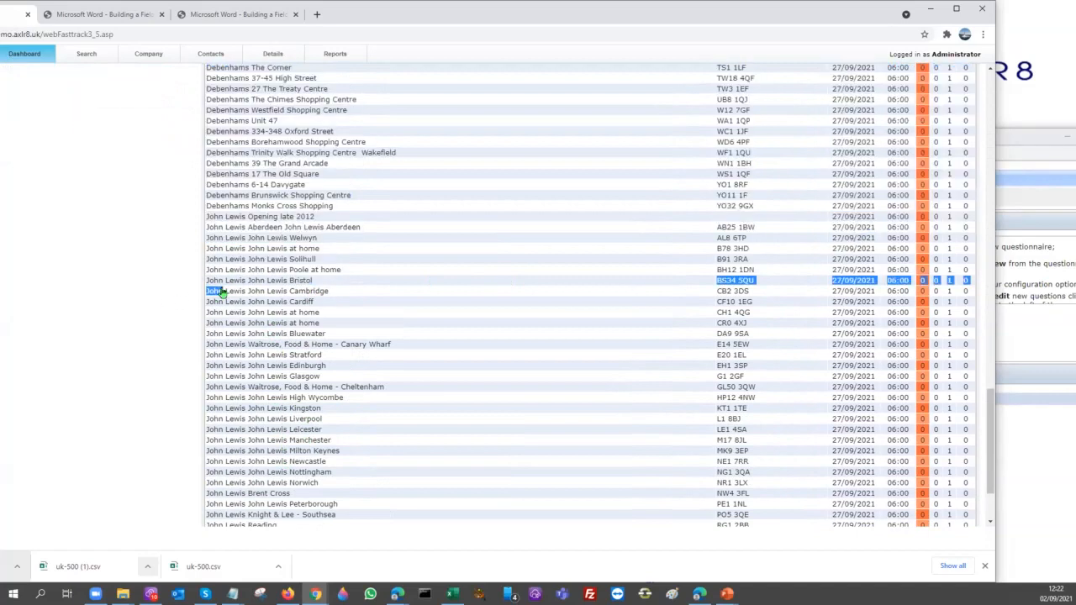
{"action": "scroll", "coordinate": [292, 329], "scroll_direction": "up", "scroll_amount": 1}
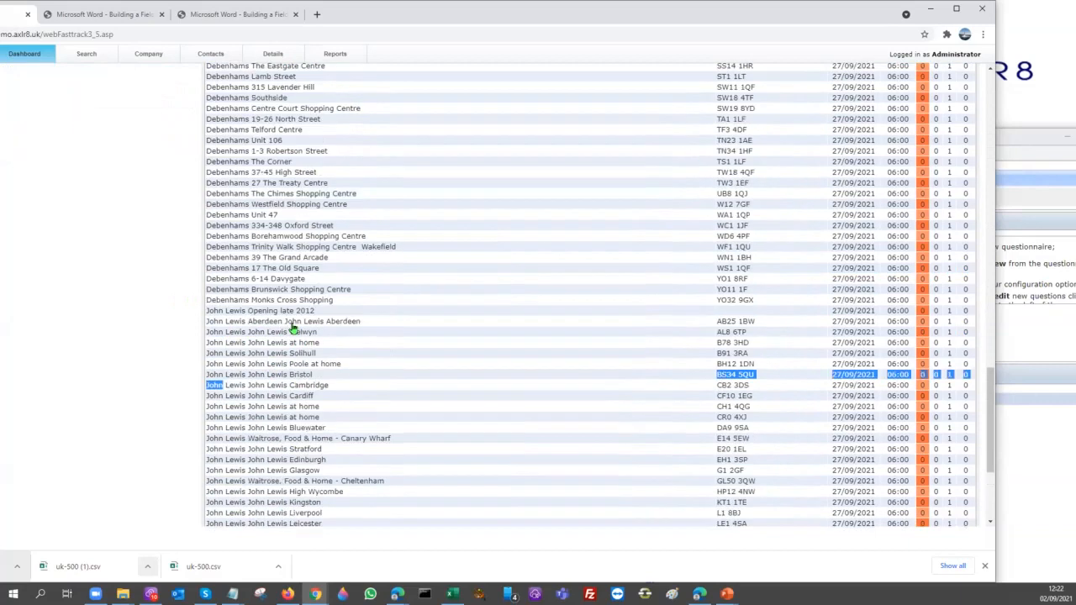
{"action": "scroll", "coordinate": [293, 329], "scroll_direction": "up", "scroll_amount": 15}
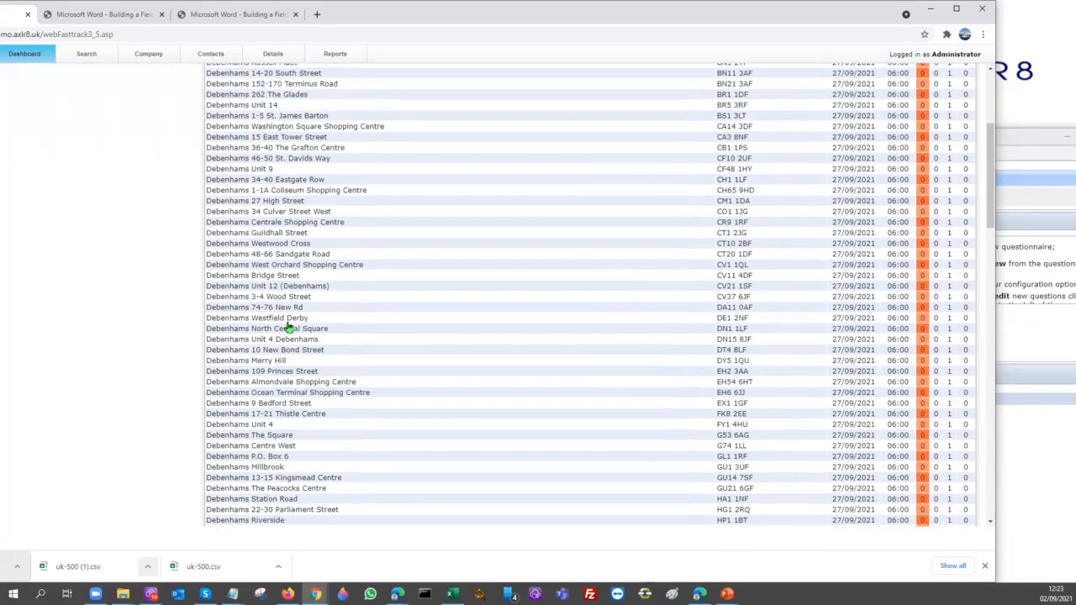
Open the staff search for the Debenhams 36-40 The Grafton Centre call, followed by its session details
{"action": "double_click", "coordinate": [216, 148]}
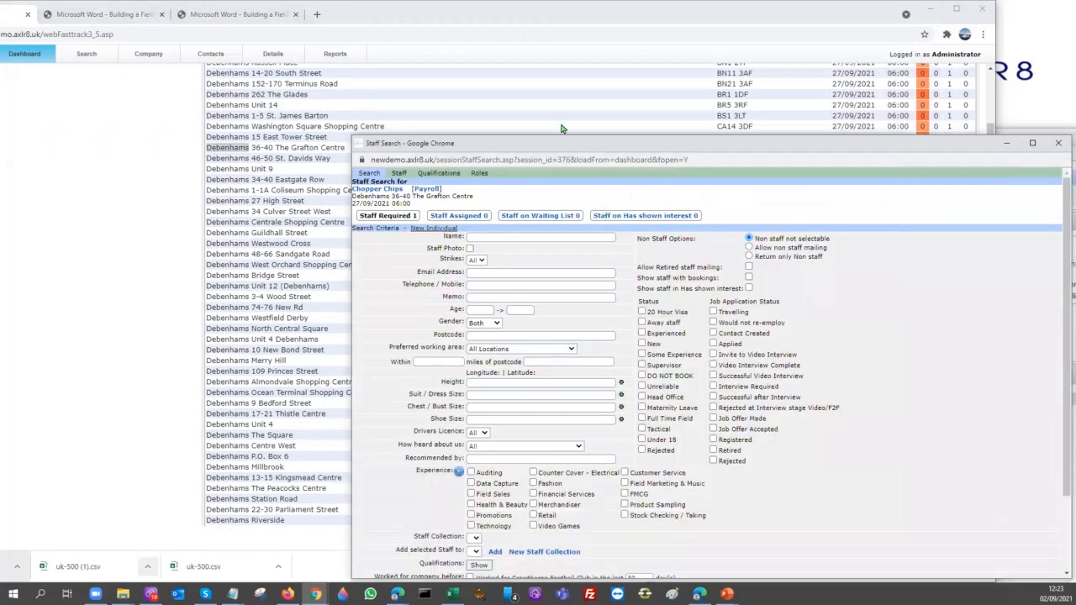
{"action": "left_click_drag", "start_coordinate": [422, 145], "coordinate": [369, 101]}
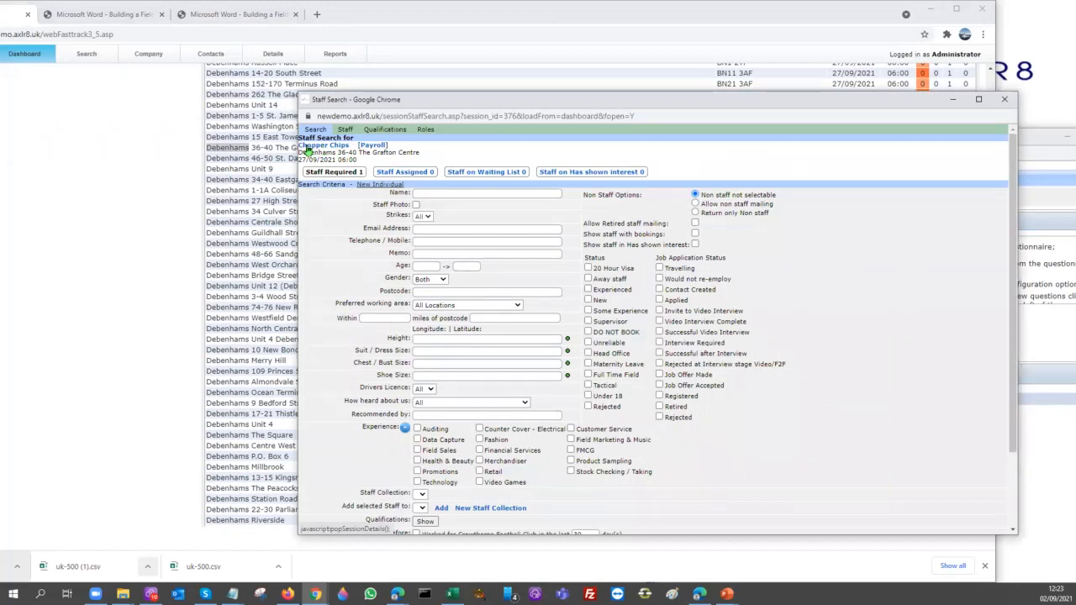
{"action": "left_click_drag", "start_coordinate": [542, 99], "coordinate": [517, 60]}
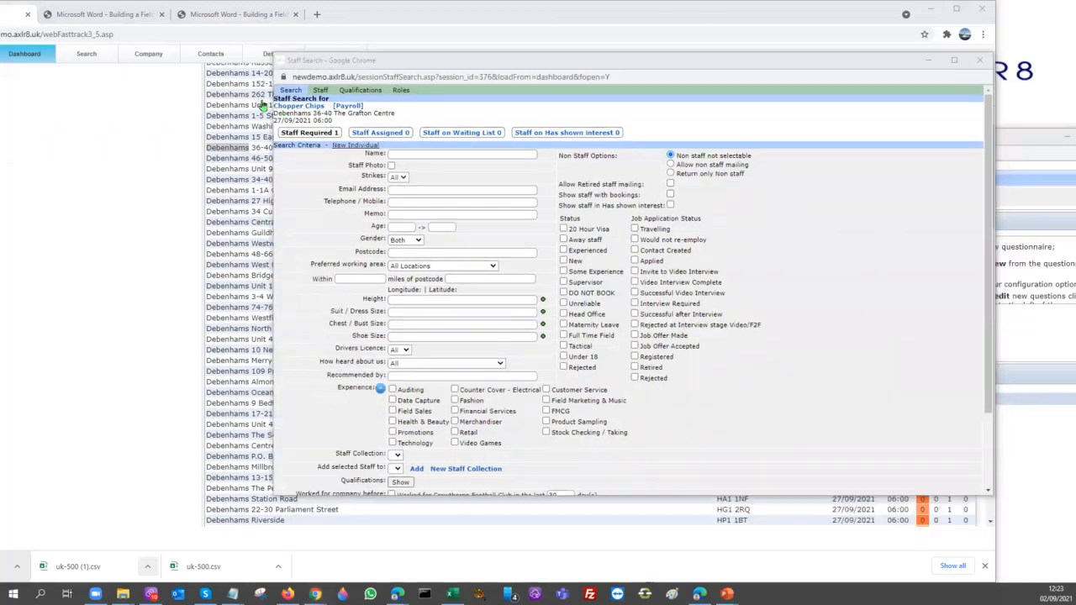
{"action": "left_click", "coordinate": [274, 105]}
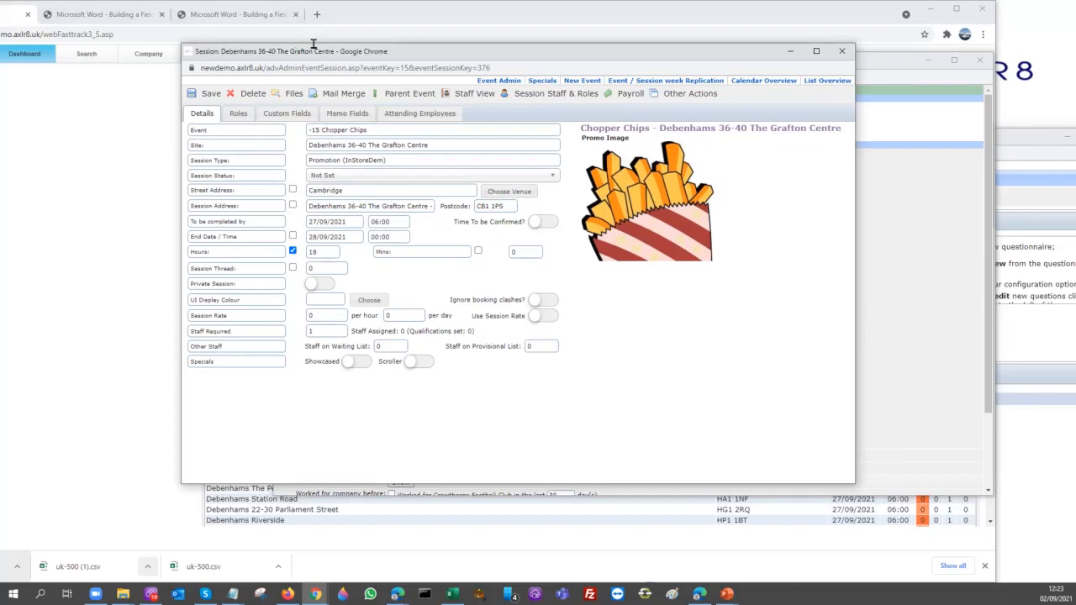
Return to the main browser window and open the Debenhams 262 The Glades, Bromley venue record from the search results
{"action": "left_click_drag", "start_coordinate": [477, 57], "coordinate": [498, 215]}
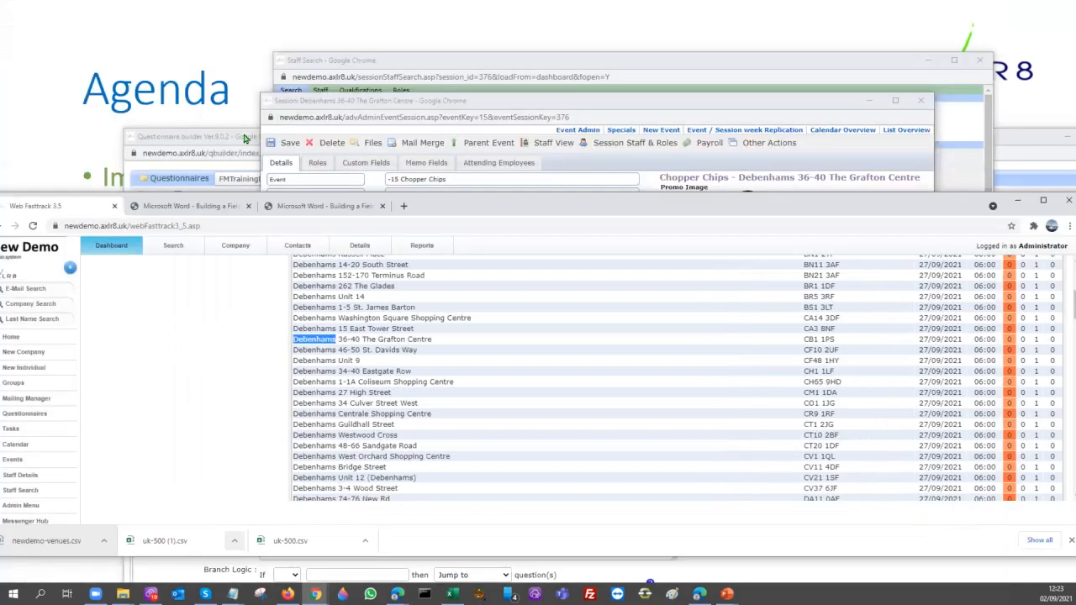
{"action": "left_click", "coordinate": [245, 138]}
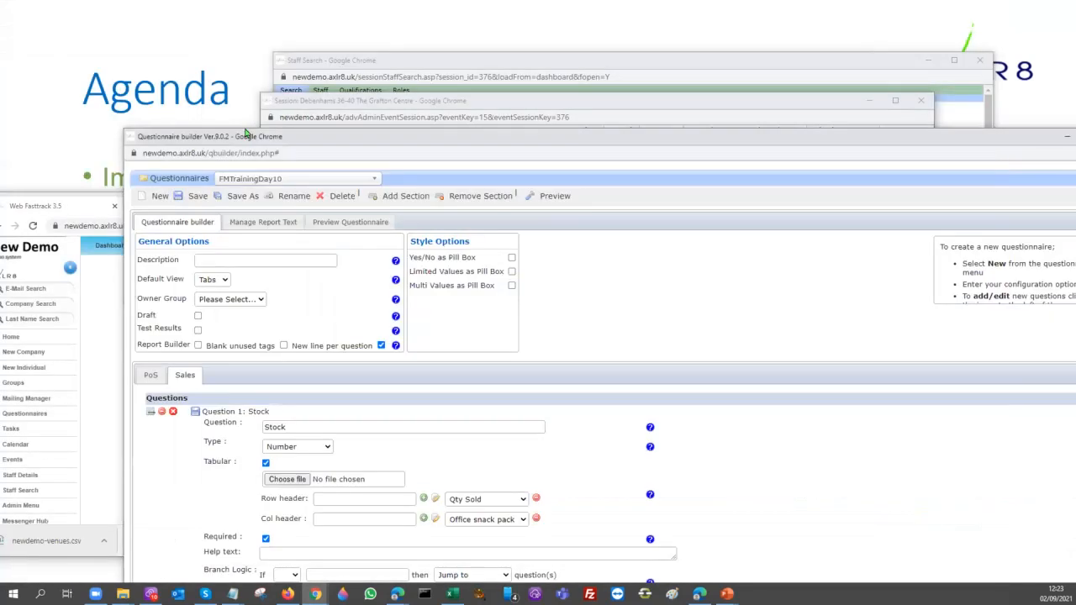
{"action": "left_click_drag", "start_coordinate": [245, 134], "coordinate": [333, 41]}
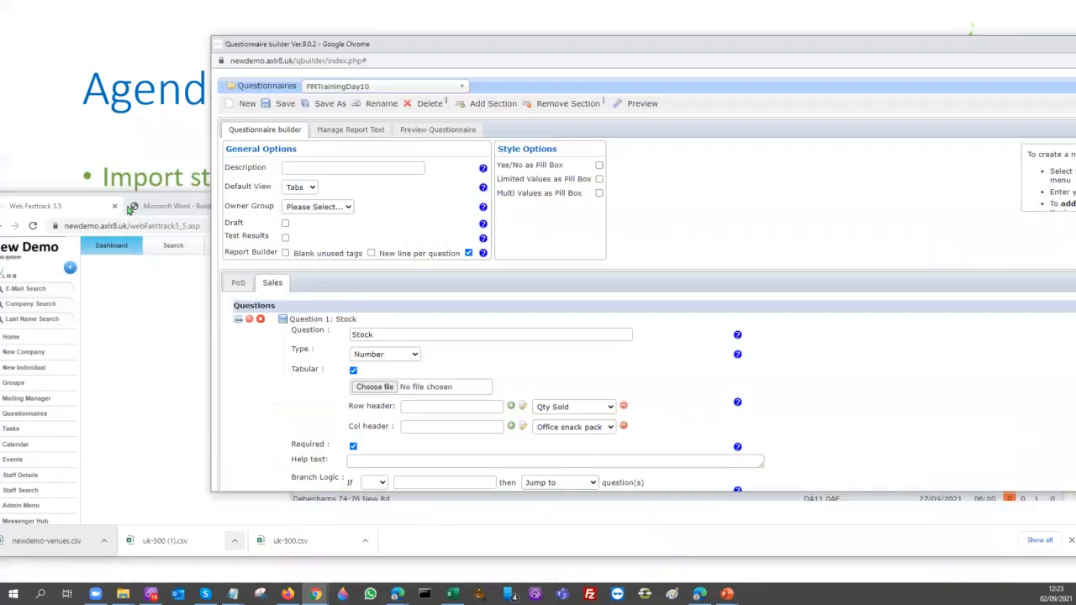
{"action": "left_click", "coordinate": [116, 313]}
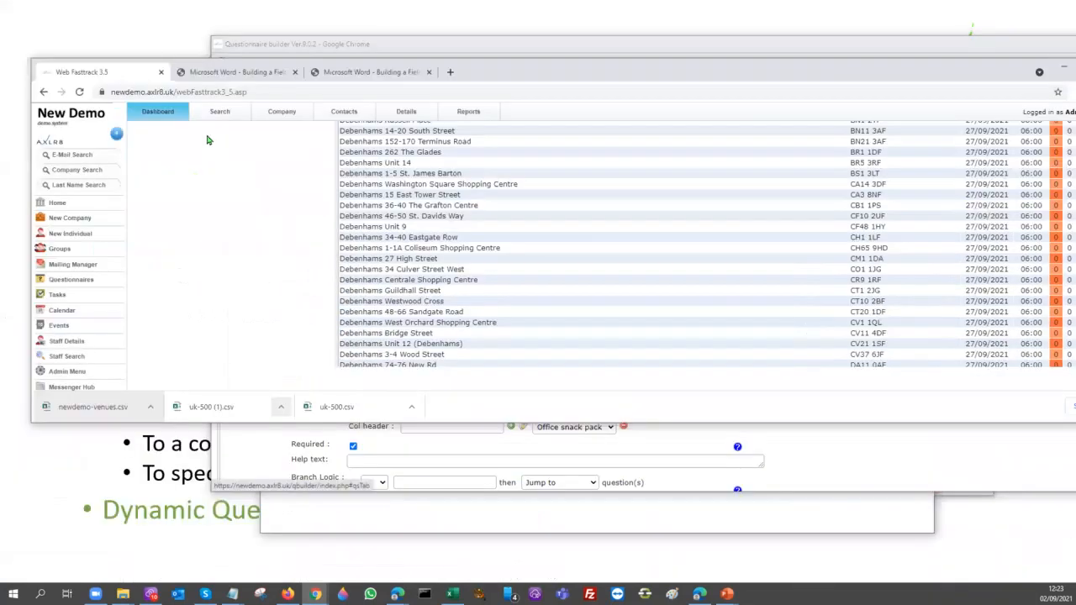
{"action": "left_click", "coordinate": [220, 112]}
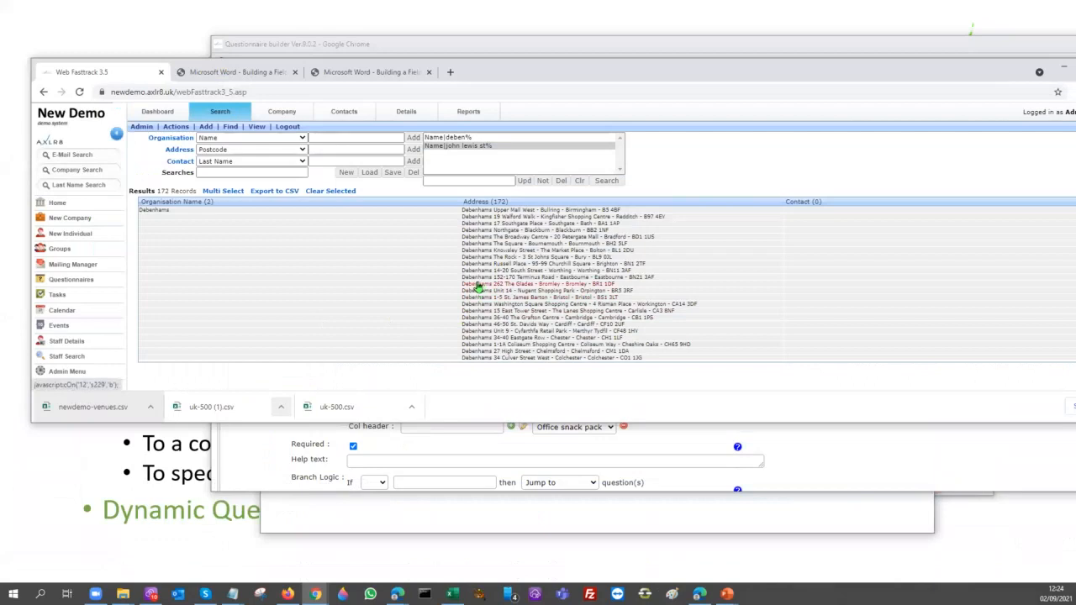
{"action": "left_click", "coordinate": [477, 286]}
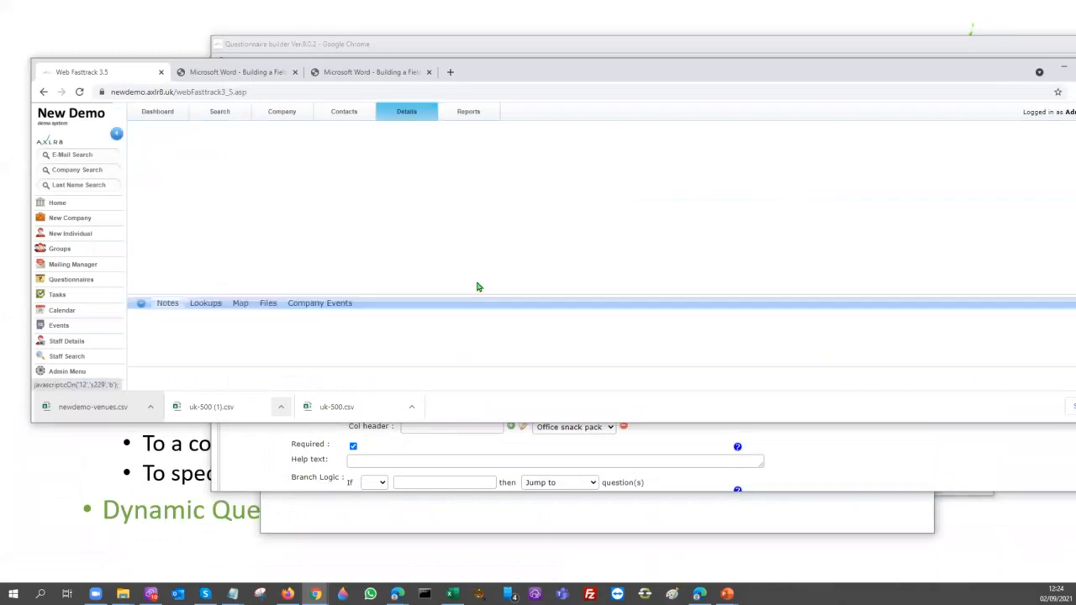
Show the Debenhams Bromley venue's map and enlarge the map area and the browser window to full size
{"action": "left_click", "coordinate": [242, 306]}
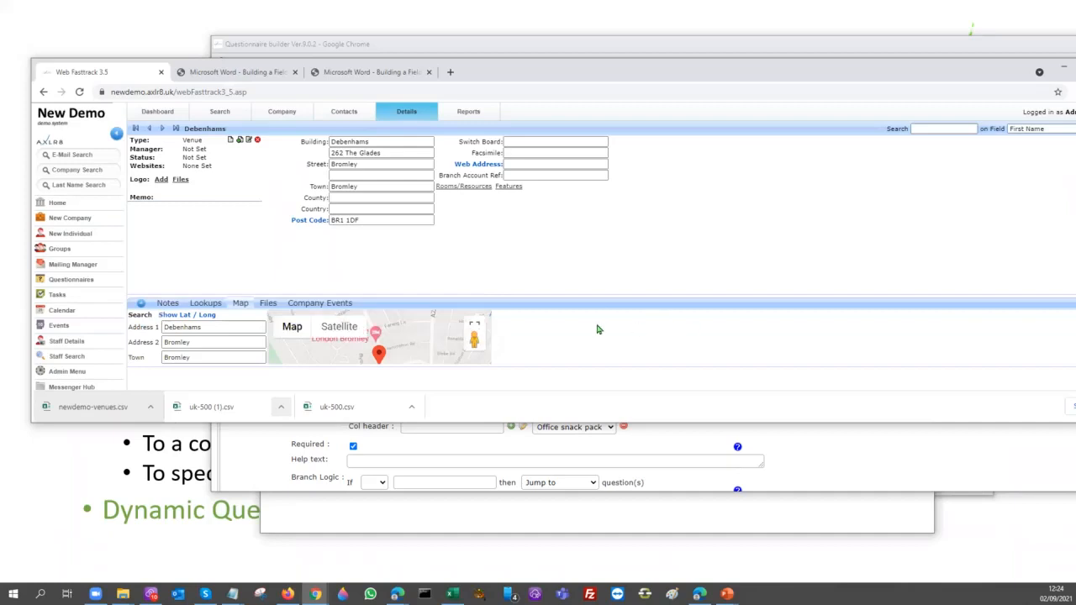
{"action": "scroll", "coordinate": [598, 329], "scroll_direction": "down", "scroll_amount": 1}
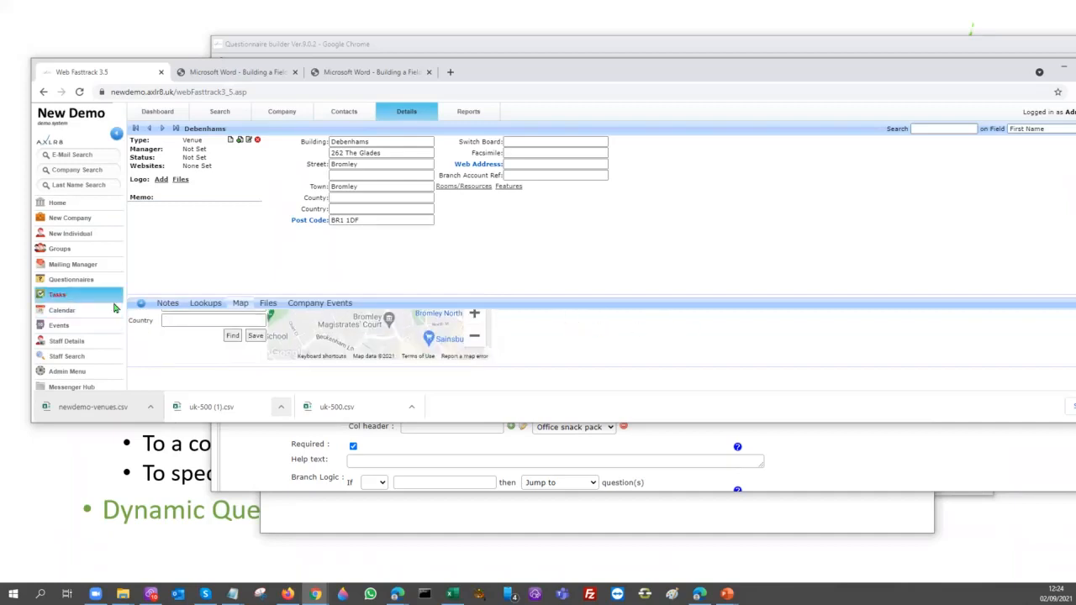
{"action": "left_click", "coordinate": [141, 304]}
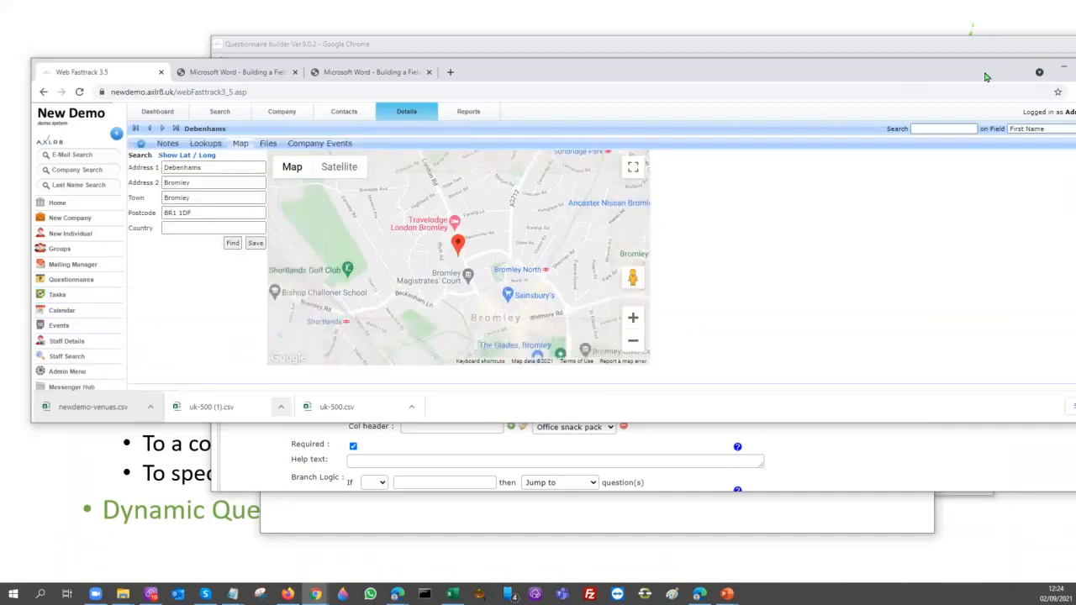
{"action": "left_click_drag", "start_coordinate": [981, 69], "coordinate": [946, 10]}
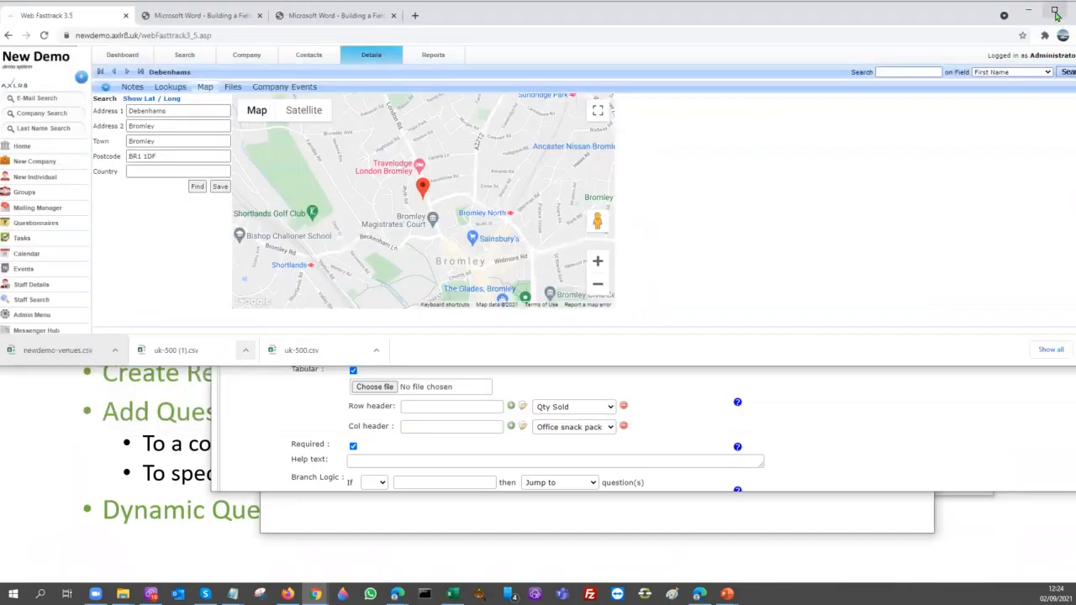
{"action": "left_click", "coordinate": [1056, 8]}
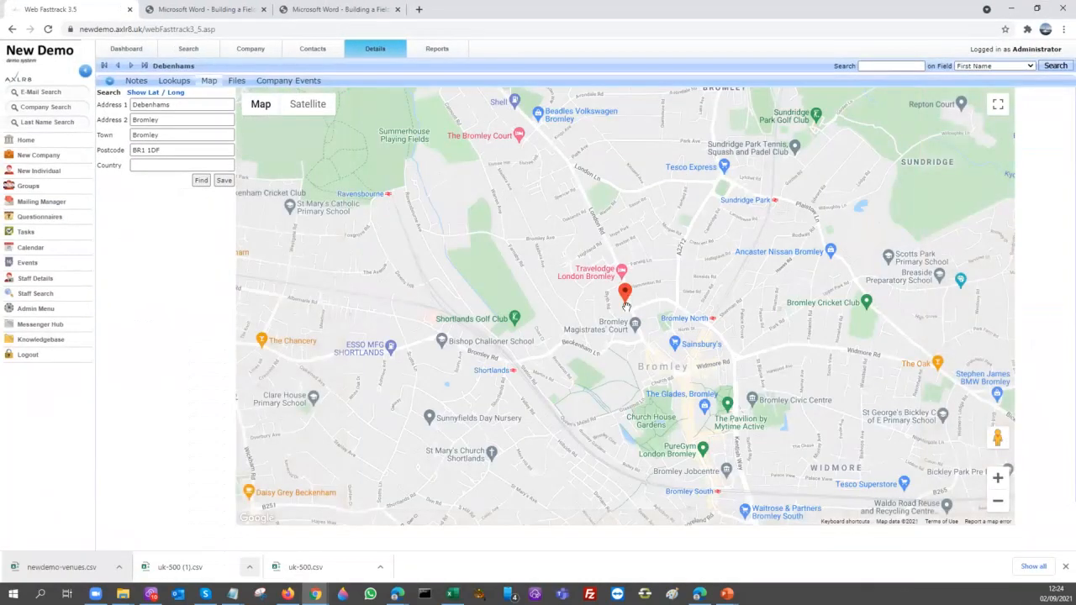
Switch the venue map to satellite imagery and examine the building around the location marker close up
{"action": "left_click", "coordinate": [307, 105]}
{"action": "scroll", "coordinate": [536, 313], "scroll_direction": "up", "scroll_amount": 5}
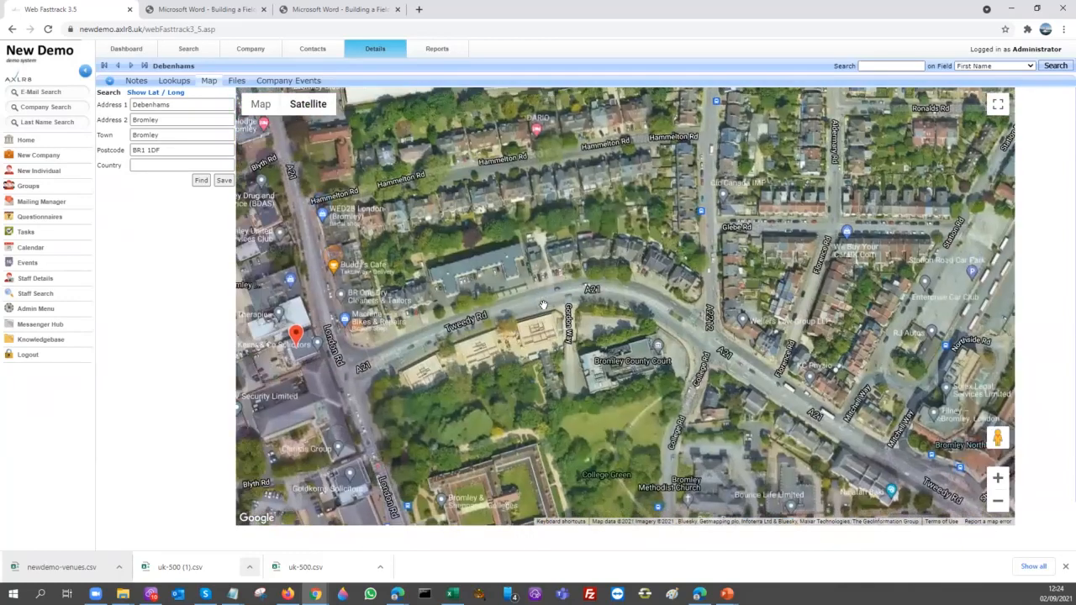
{"action": "left_click_drag", "start_coordinate": [543, 304], "coordinate": [657, 277]}
{"action": "scroll", "coordinate": [534, 311], "scroll_direction": "up", "scroll_amount": 1}
{"action": "left_click_drag", "start_coordinate": [706, 309], "coordinate": [761, 304]}
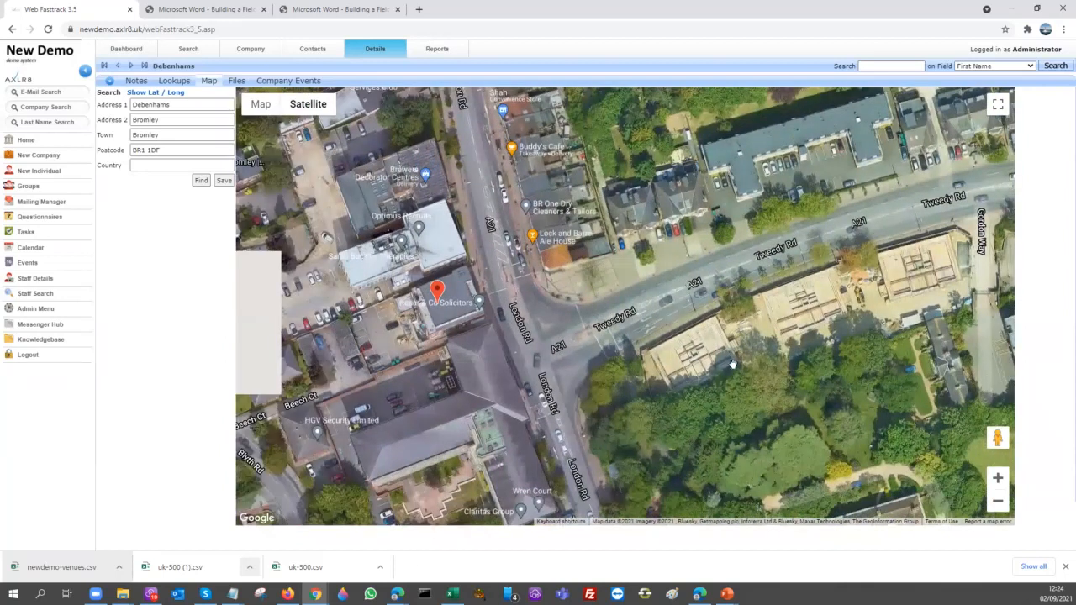
{"action": "scroll", "coordinate": [543, 302], "scroll_direction": "up", "scroll_amount": 1}
{"action": "left_click_drag", "start_coordinate": [488, 362], "coordinate": [720, 361]}
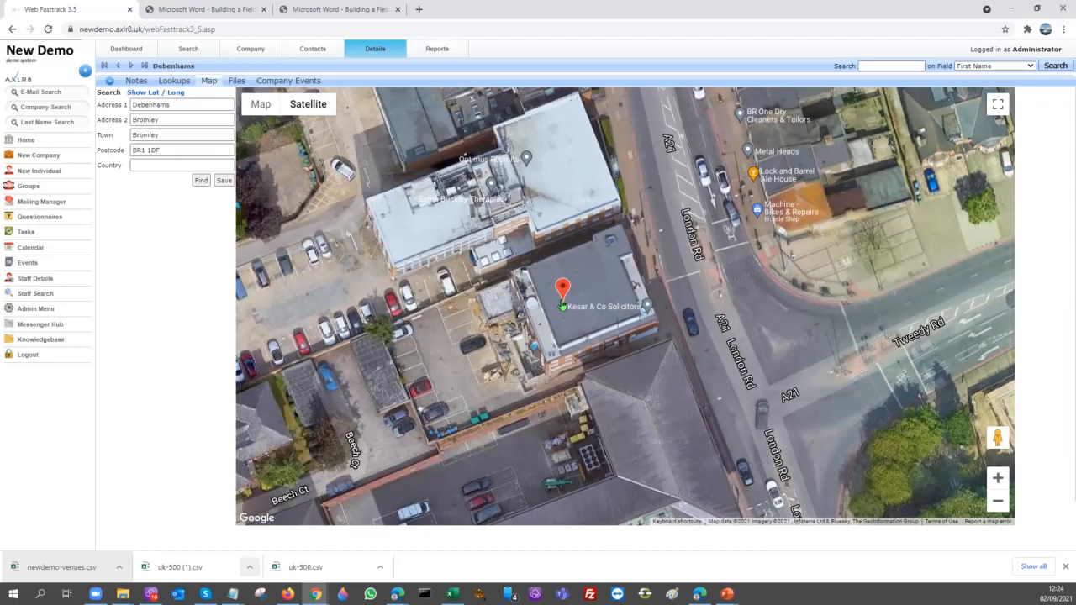
Reposition the Debenhams Bromley map marker on the building's roof and display the venue's latitude and longitude
{"action": "mouse_move", "coordinate": [562, 295]}
{"action": "left_mouse_down"}
{"action": "mouse_move", "coordinate": [631, 353]}
{"action": "mouse_move", "coordinate": [643, 266]}
{"action": "left_mouse_up"}
{"action": "left_click_drag", "start_coordinate": [643, 266], "coordinate": [583, 291]}
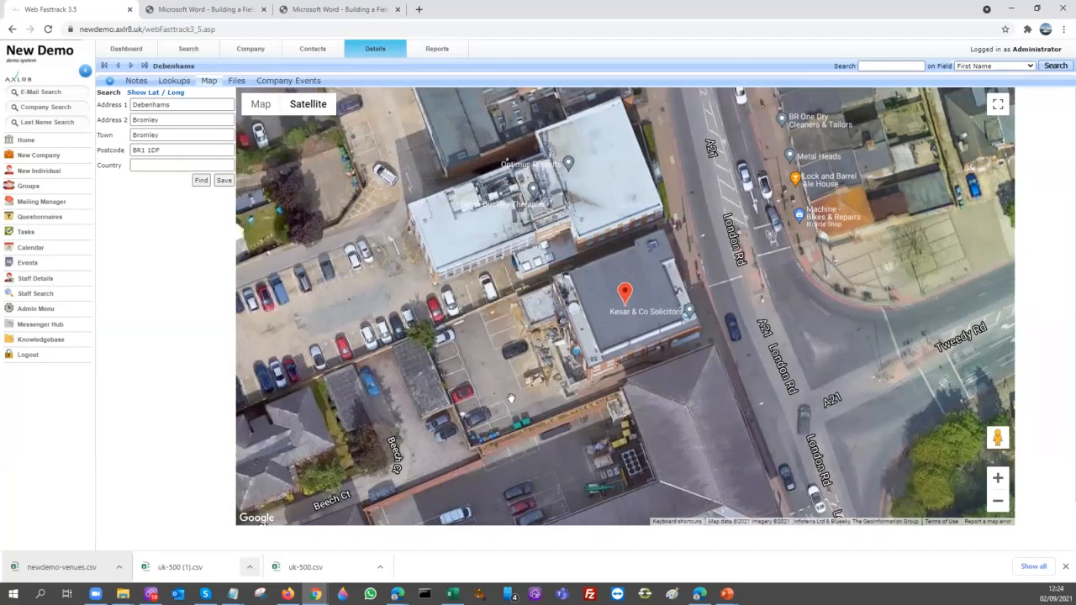
{"action": "scroll", "coordinate": [633, 328], "scroll_direction": "up", "scroll_amount": 2}
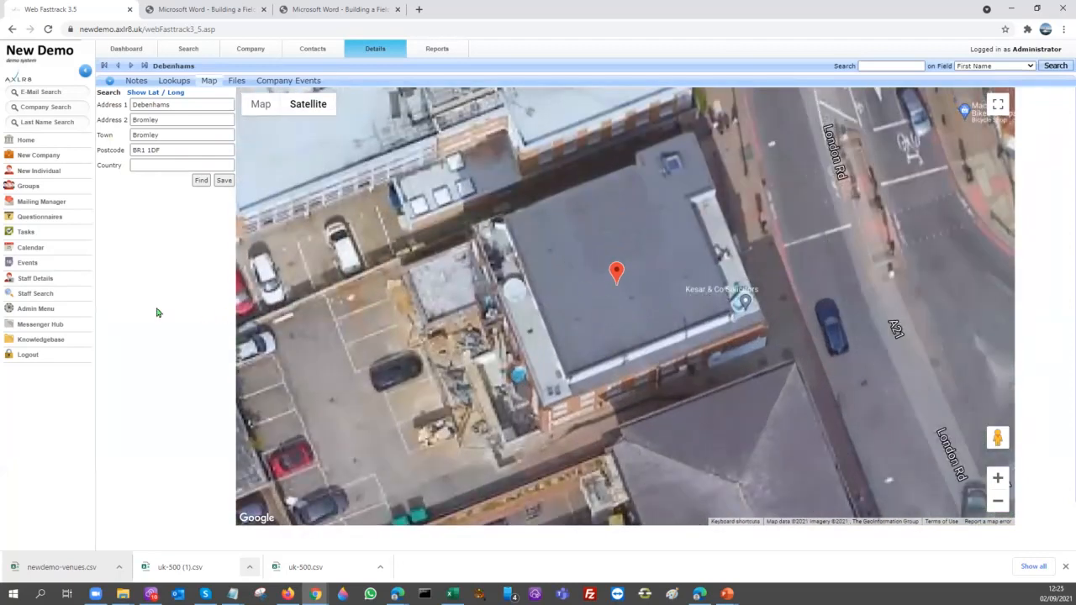
{"action": "left_click_drag", "start_coordinate": [163, 149], "coordinate": [118, 164]}
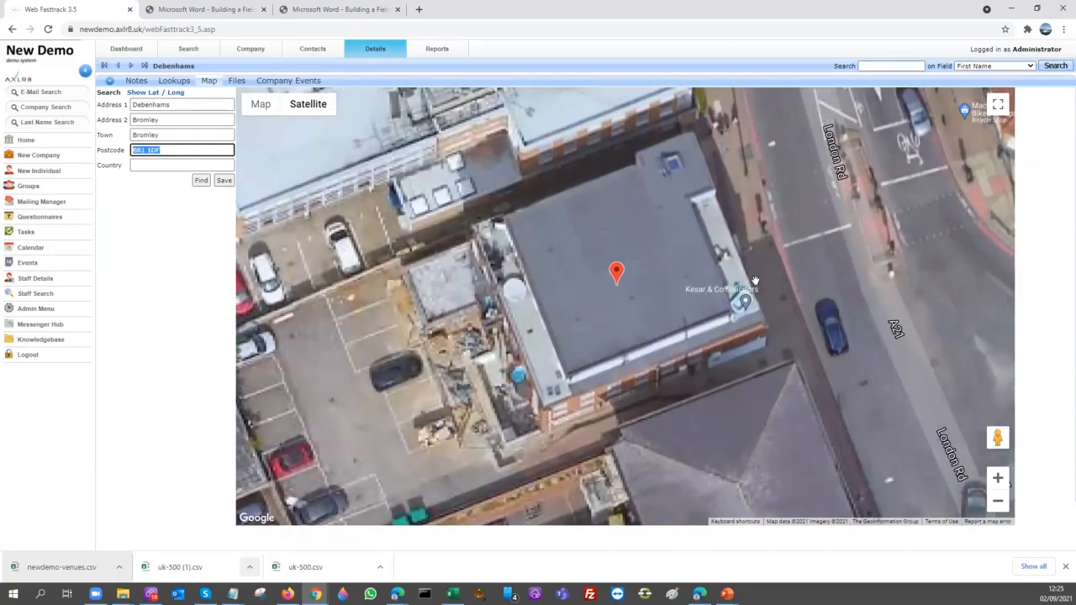
{"action": "left_click", "coordinate": [616, 271]}
{"action": "mouse_move", "coordinate": [617, 272]}
{"action": "left_mouse_down"}
{"action": "mouse_move", "coordinate": [739, 229]}
{"action": "mouse_move", "coordinate": [637, 267]}
{"action": "left_mouse_up"}
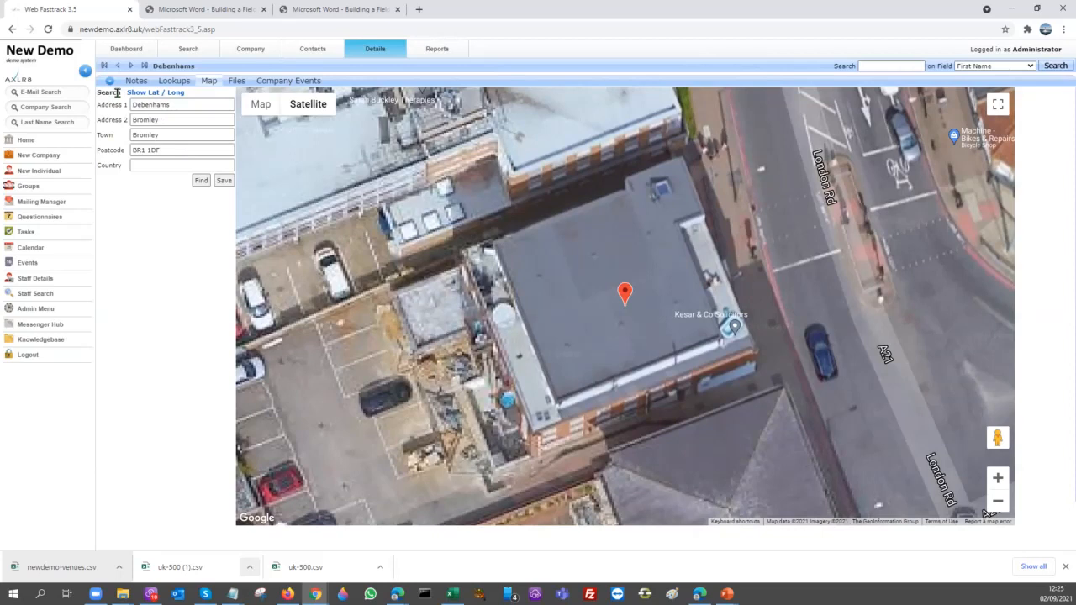
{"action": "left_click", "coordinate": [144, 94]}
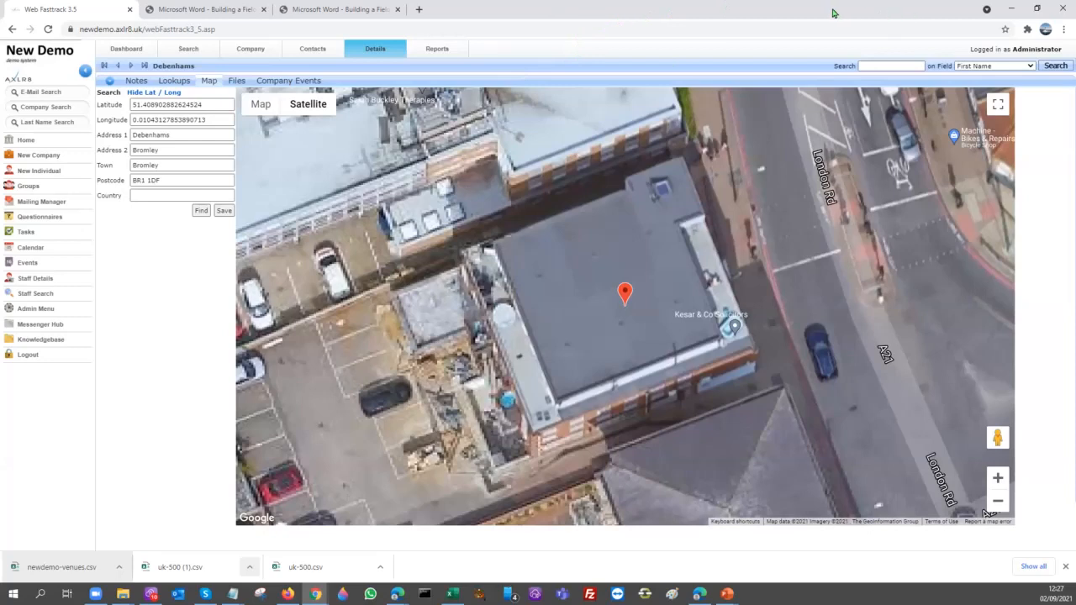
Restore the browser window to its smaller size and switch to the Agenda slide in the PowerPoint slideshow
{"action": "left_click", "coordinate": [1037, 8]}
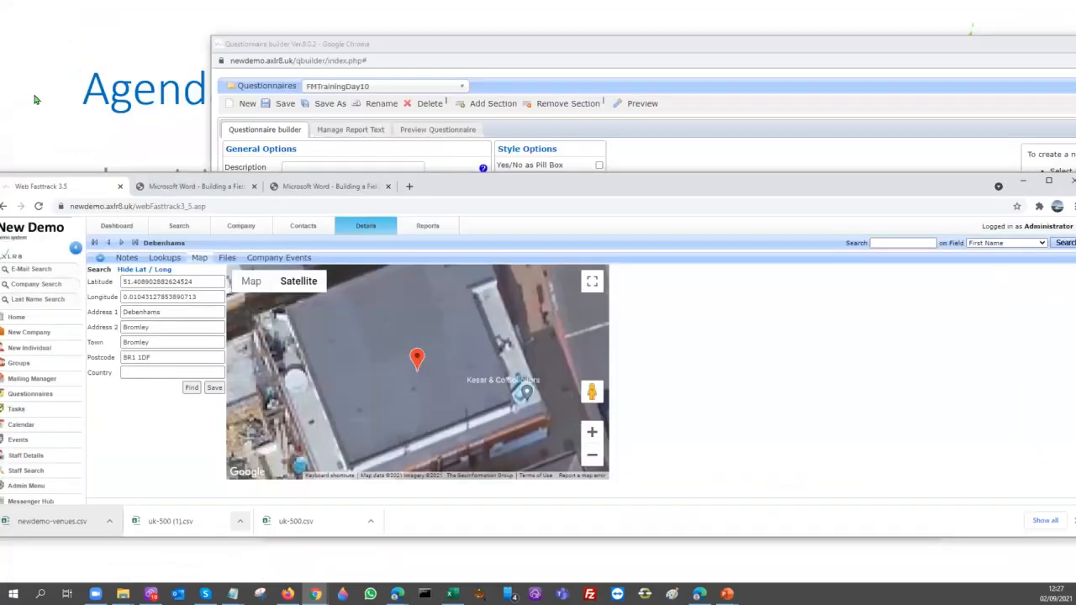
{"action": "left_click", "coordinate": [107, 145]}
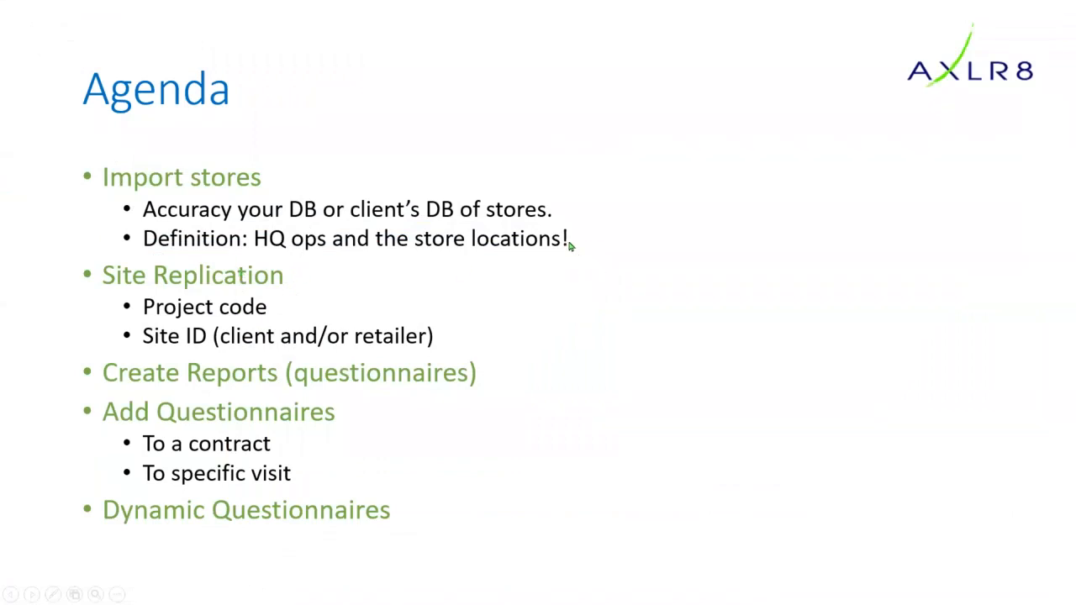
{"action": "left_click", "coordinate": [366, 362]}
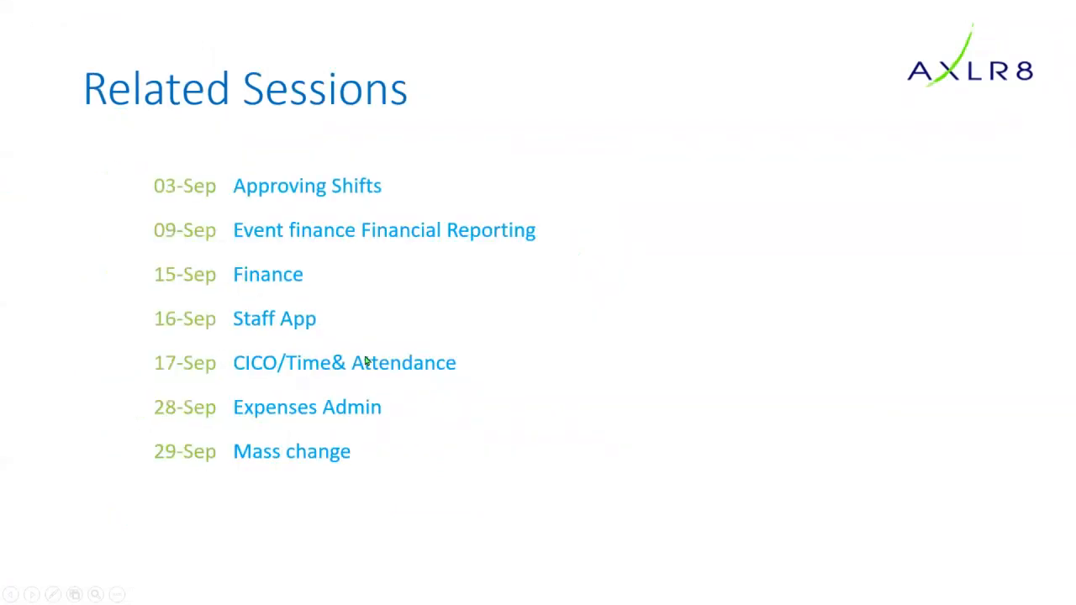
{"action": "left_click", "coordinate": [286, 247]}
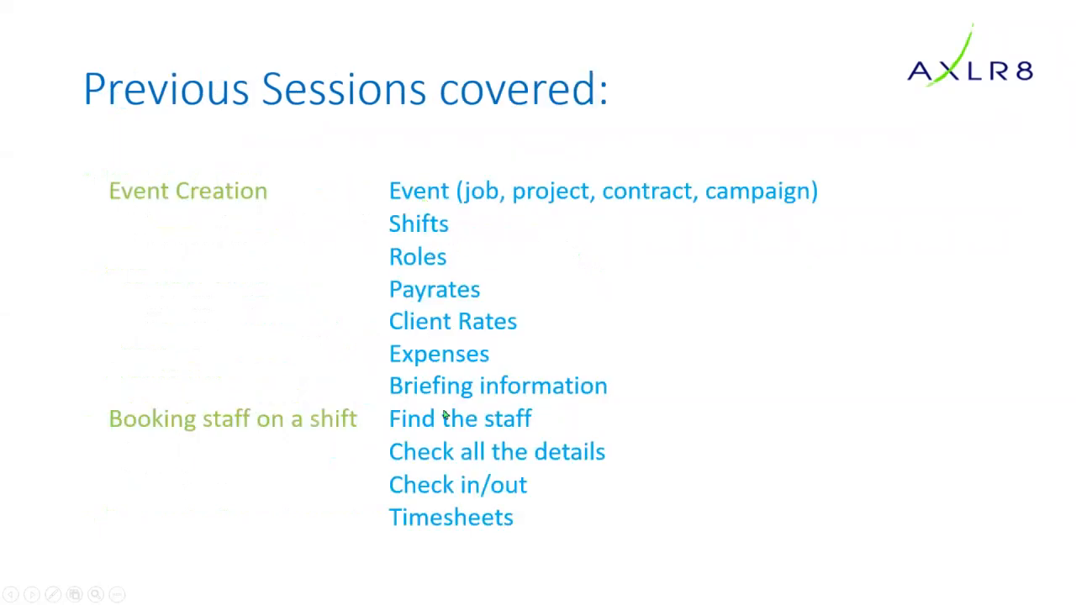
{"action": "key", "text": "Left"}
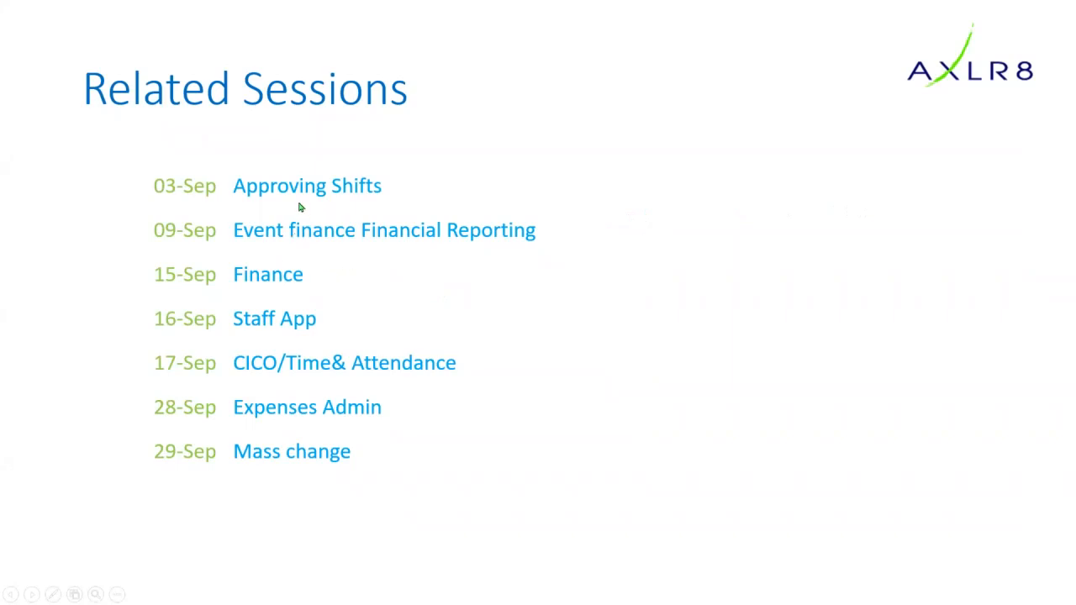
{"action": "left_click", "coordinate": [253, 206]}
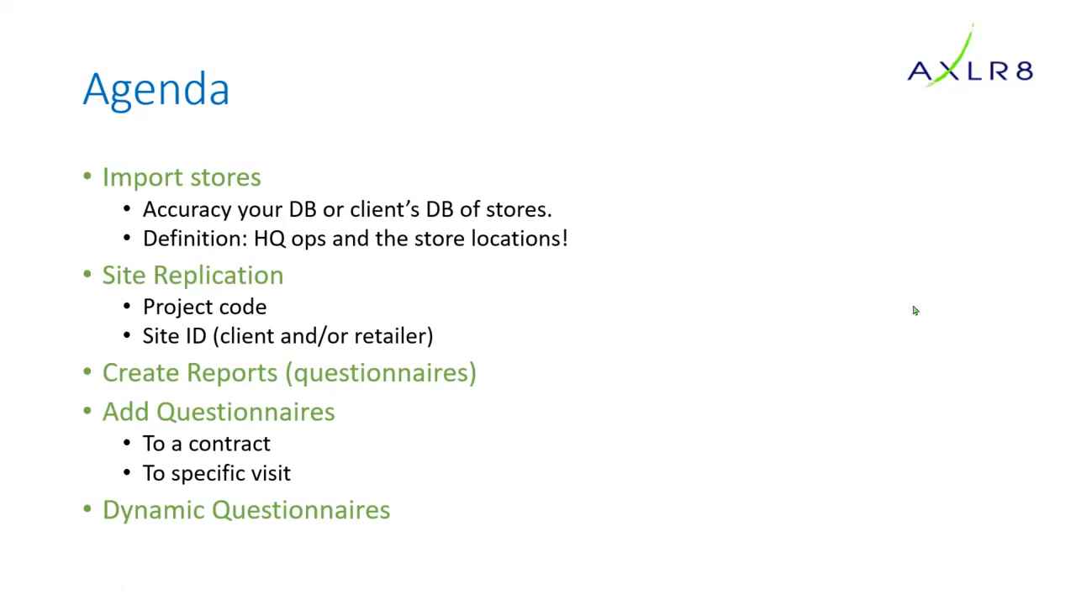
{"action": "key", "text": "alt+Tab"}
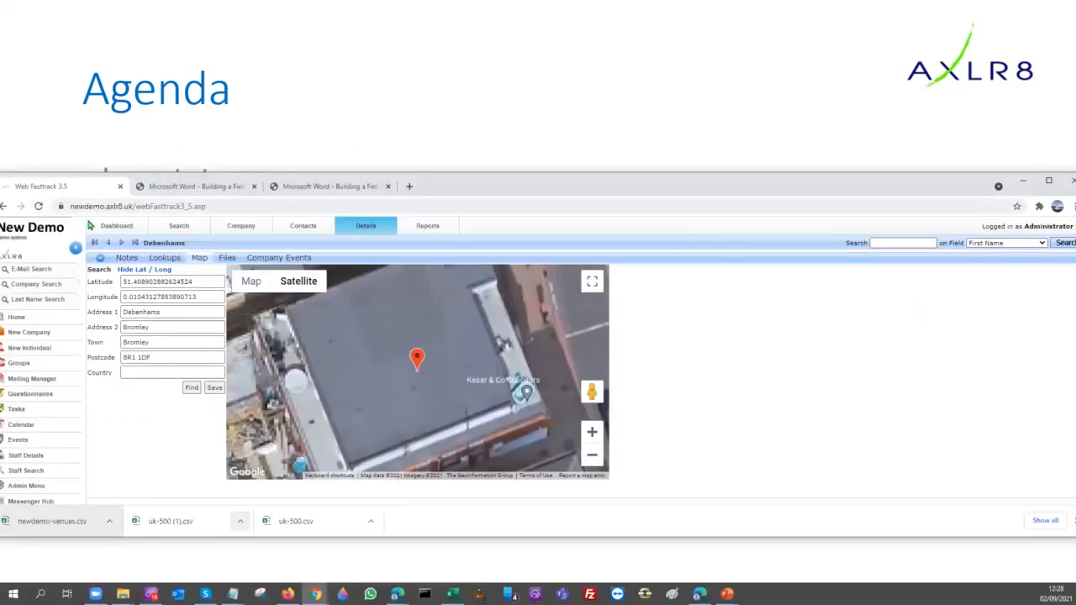
Open the Neu Bleu Sheux project record from the dashboard through its first Liverpool Centre Leaflets call and session details
{"action": "left_click", "coordinate": [105, 227]}
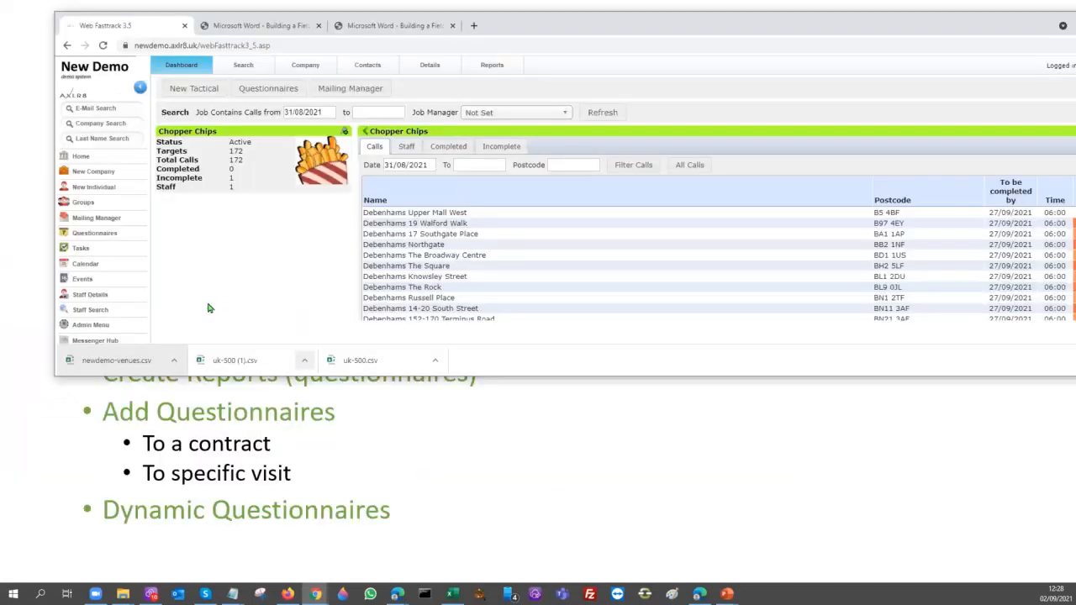
{"action": "left_click", "coordinate": [266, 144]}
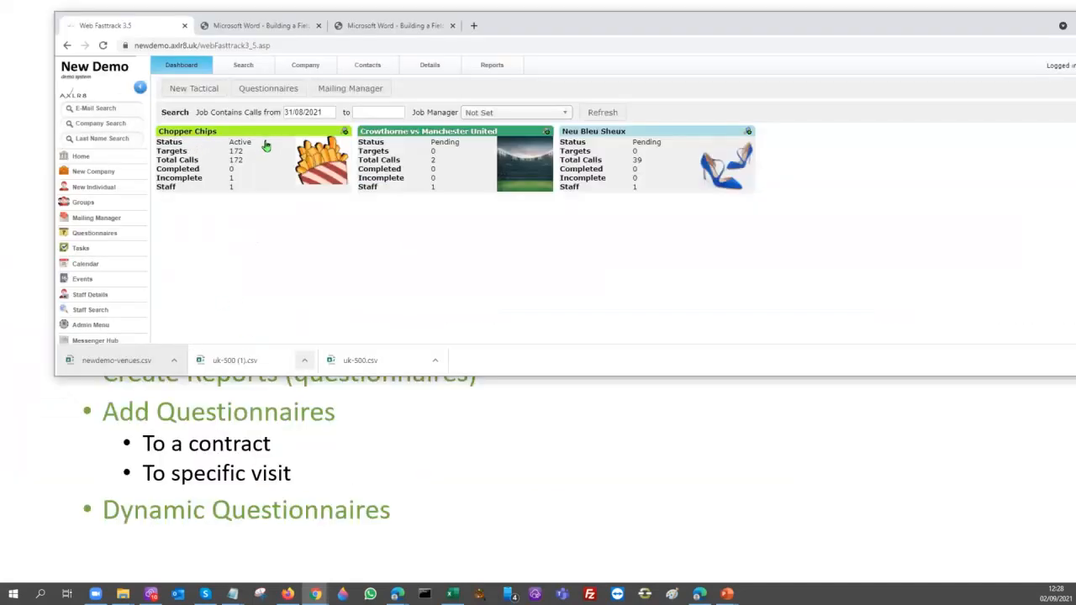
{"action": "left_click", "coordinate": [694, 147]}
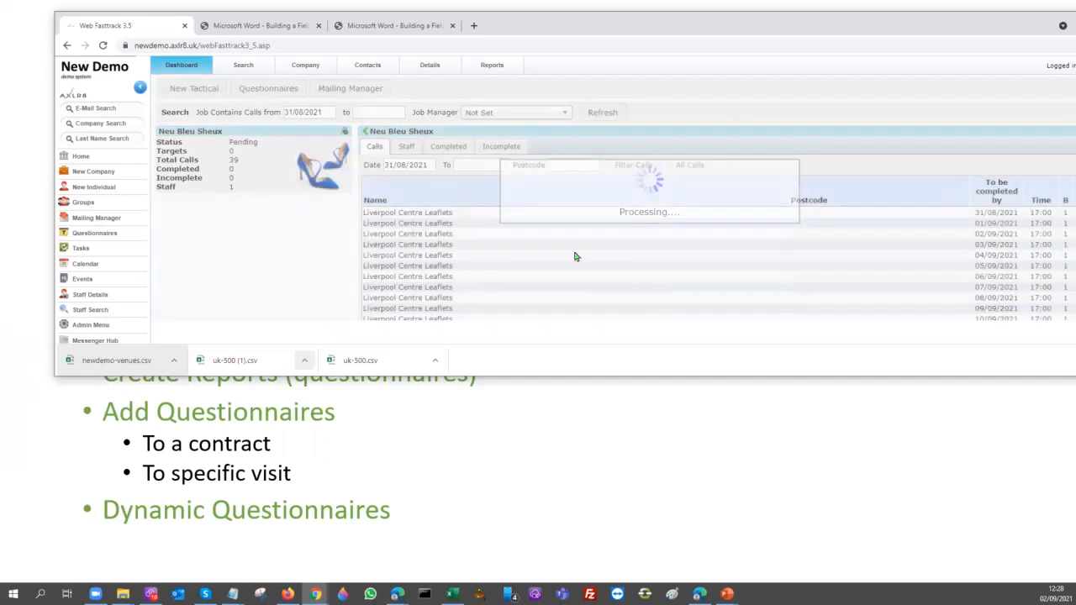
{"action": "double_click", "coordinate": [408, 215]}
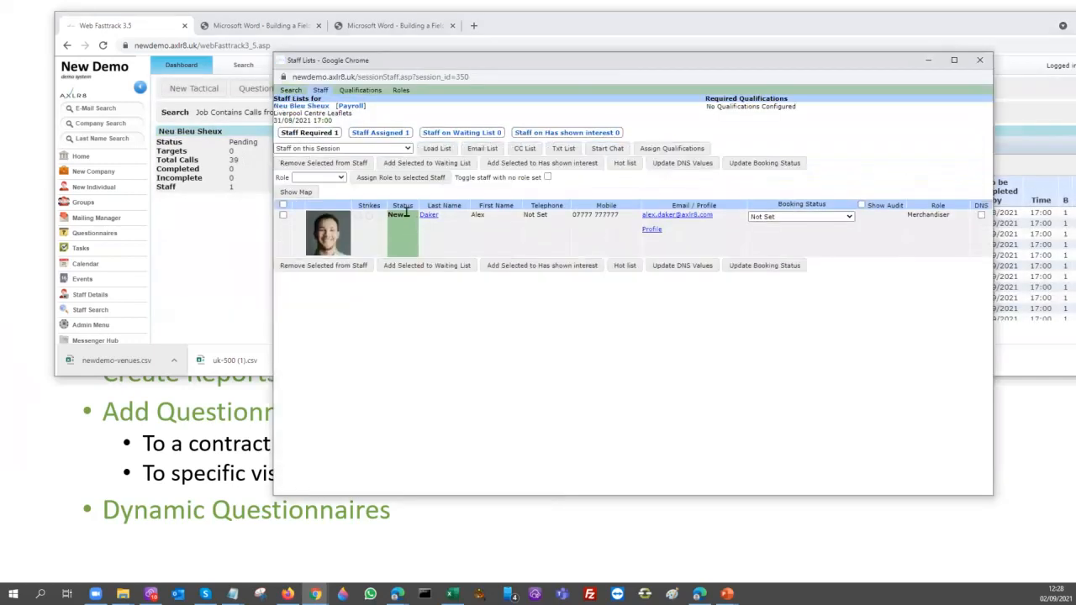
{"action": "left_click", "coordinate": [283, 108]}
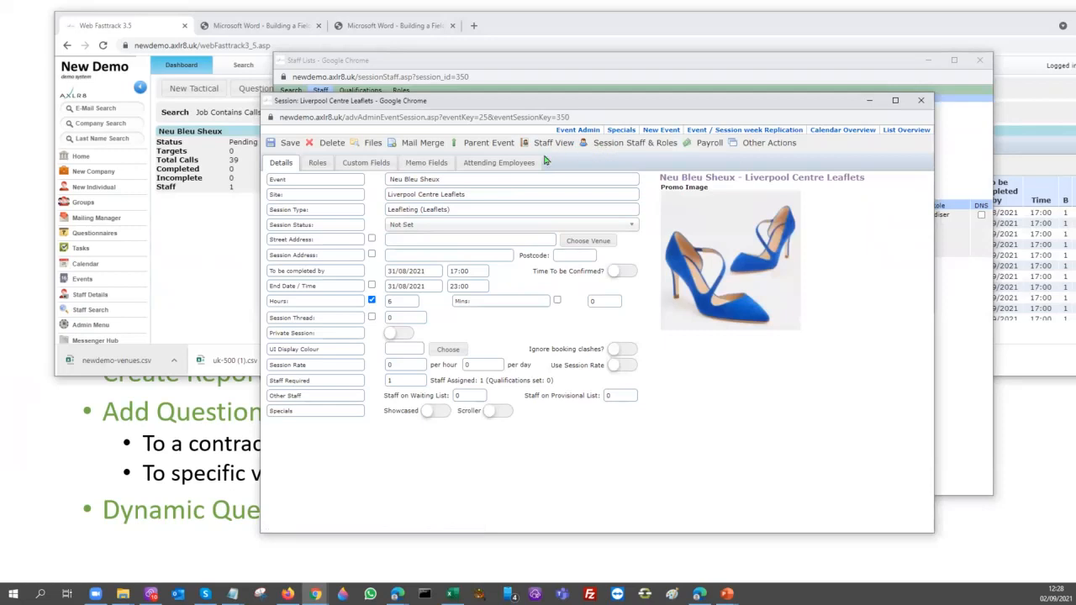
{"action": "left_click", "coordinate": [492, 144]}
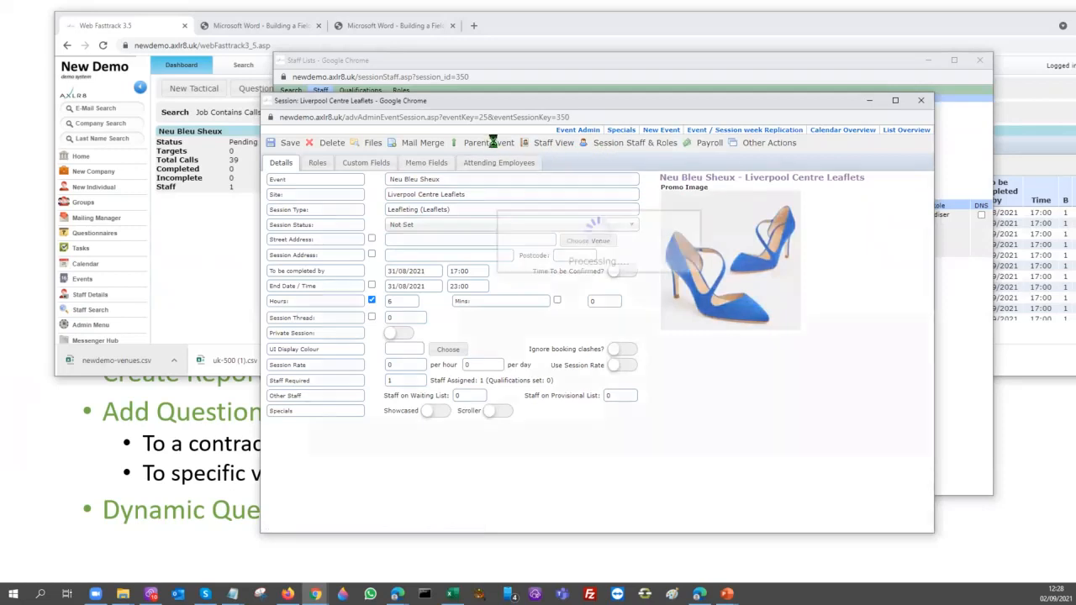
Browse the named colours offered for the Neu Bleu Sheux project's UI display colour and cancel the colour picker
{"action": "left_click", "coordinate": [448, 336]}
{"action": "left_click_drag", "start_coordinate": [857, 409], "coordinate": [485, 135]}
{"action": "left_click", "coordinate": [481, 210]}
{"action": "scroll", "coordinate": [473, 311], "scroll_direction": "up", "scroll_amount": 1}
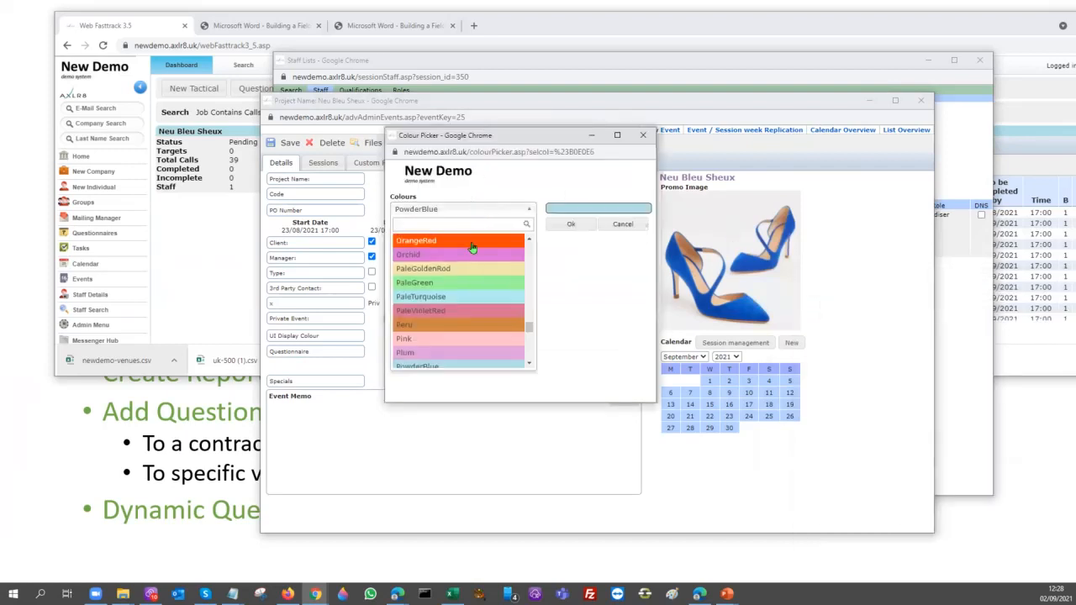
{"action": "left_click", "coordinate": [622, 225]}
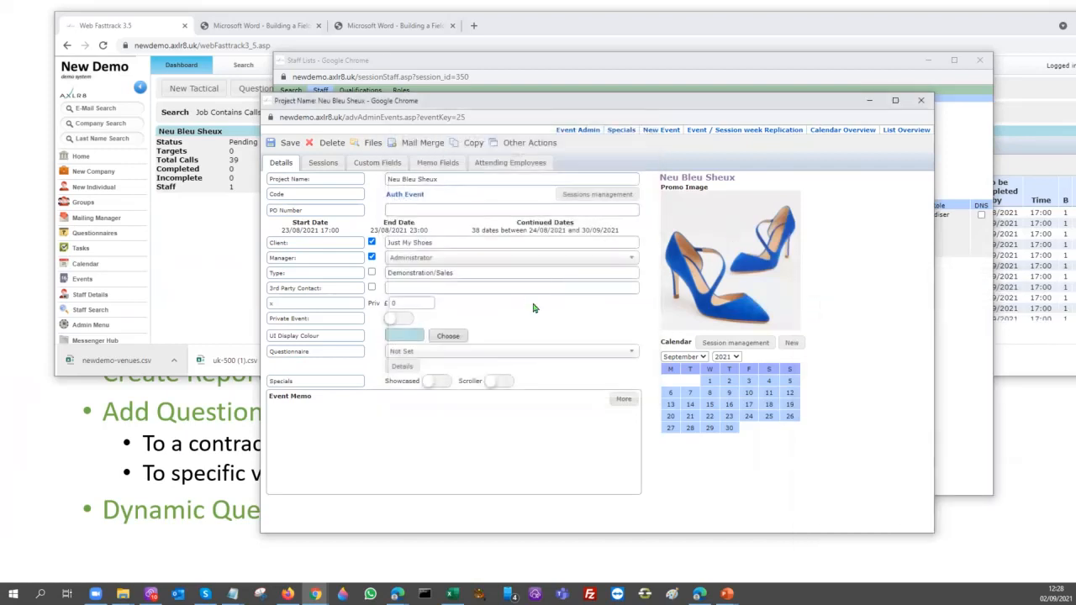
Select FMTrainingDay10 as the questionnaire for the Neu Bleu Sheux project
{"action": "left_click", "coordinate": [435, 354]}
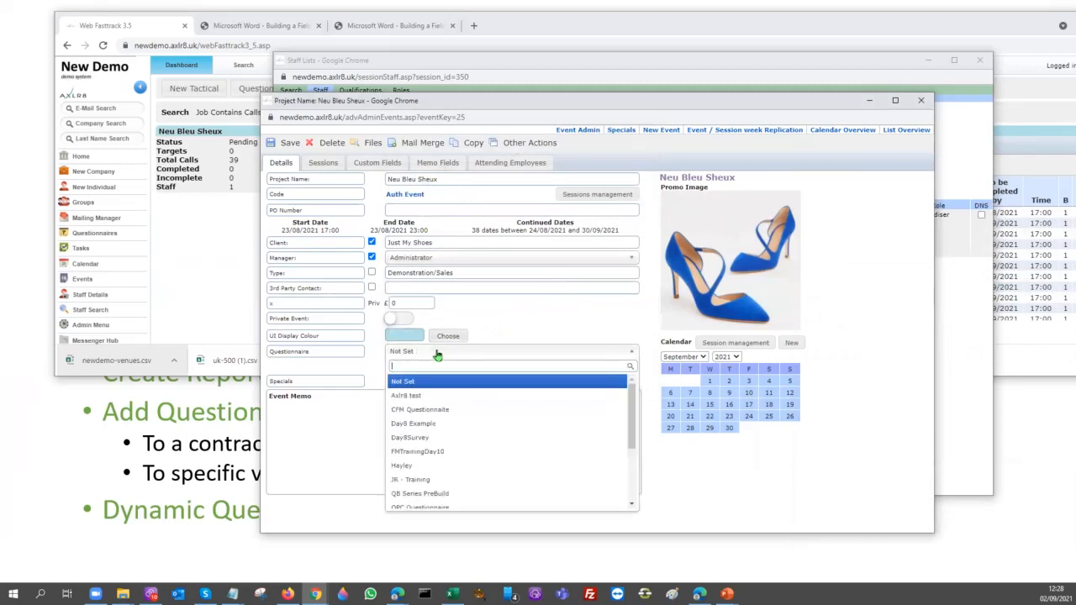
{"action": "left_click", "coordinate": [421, 454]}
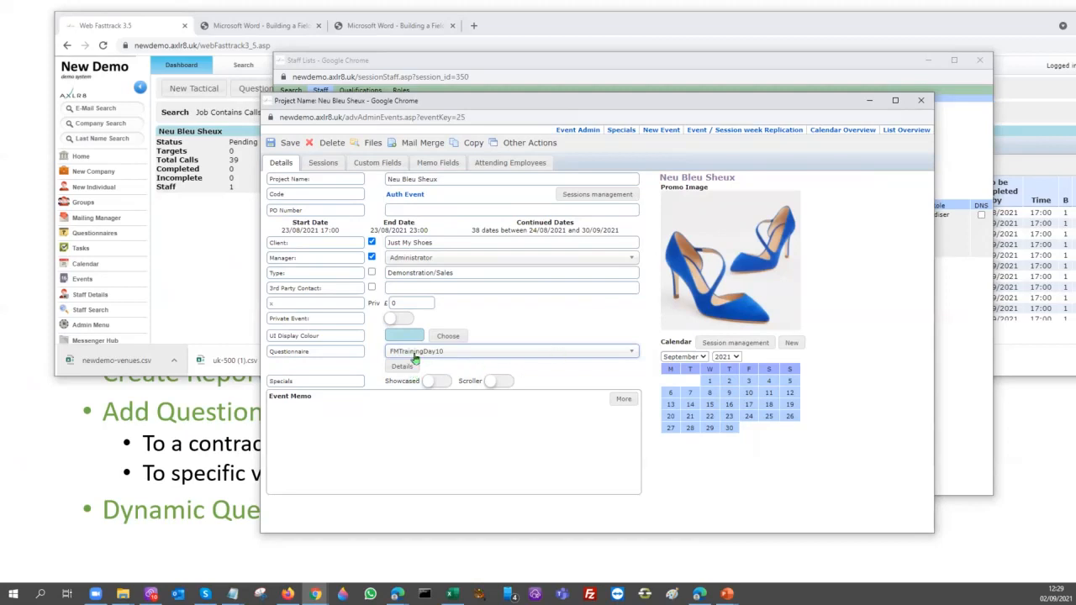
View the Liverpool Centre Leaflets session of 08/09/2021 and its parent event, and close the project and staff list windows
{"action": "left_click", "coordinate": [319, 168]}
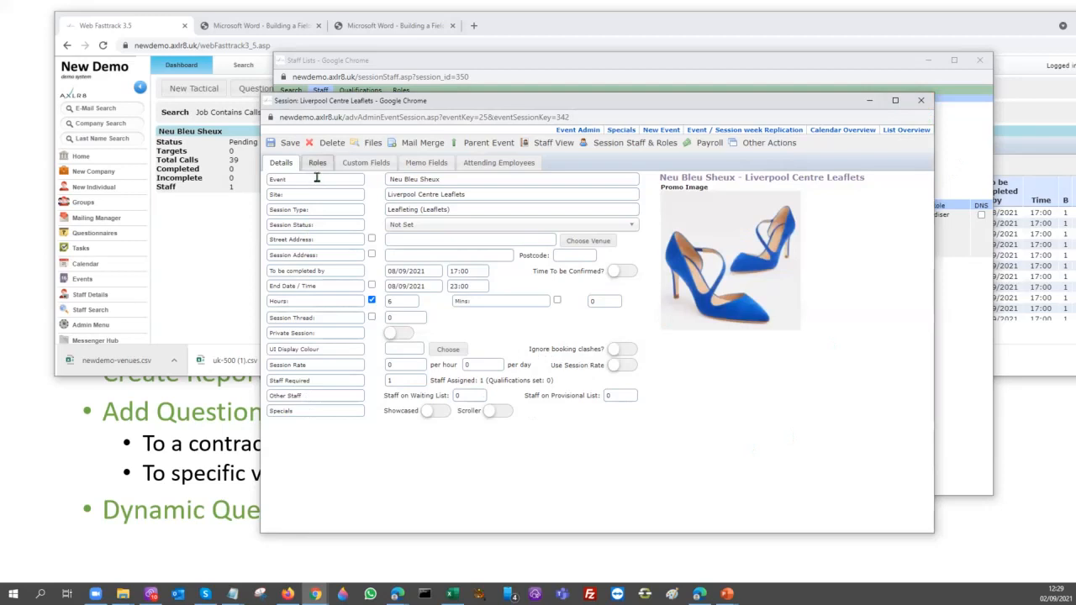
{"action": "left_click", "coordinate": [467, 146]}
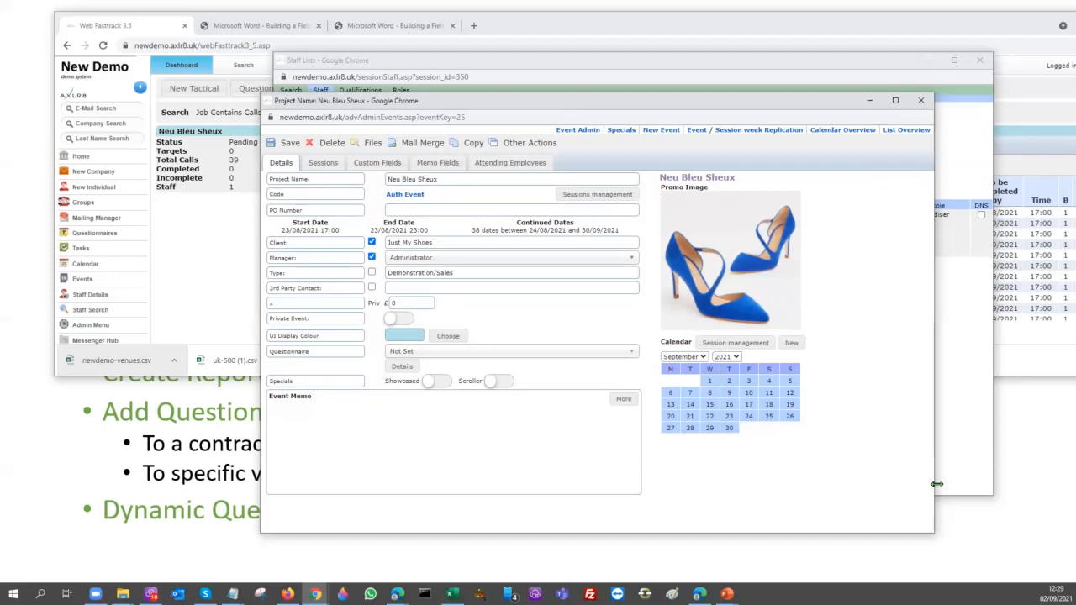
{"action": "left_click", "coordinate": [922, 102]}
{"action": "left_click", "coordinate": [979, 60]}
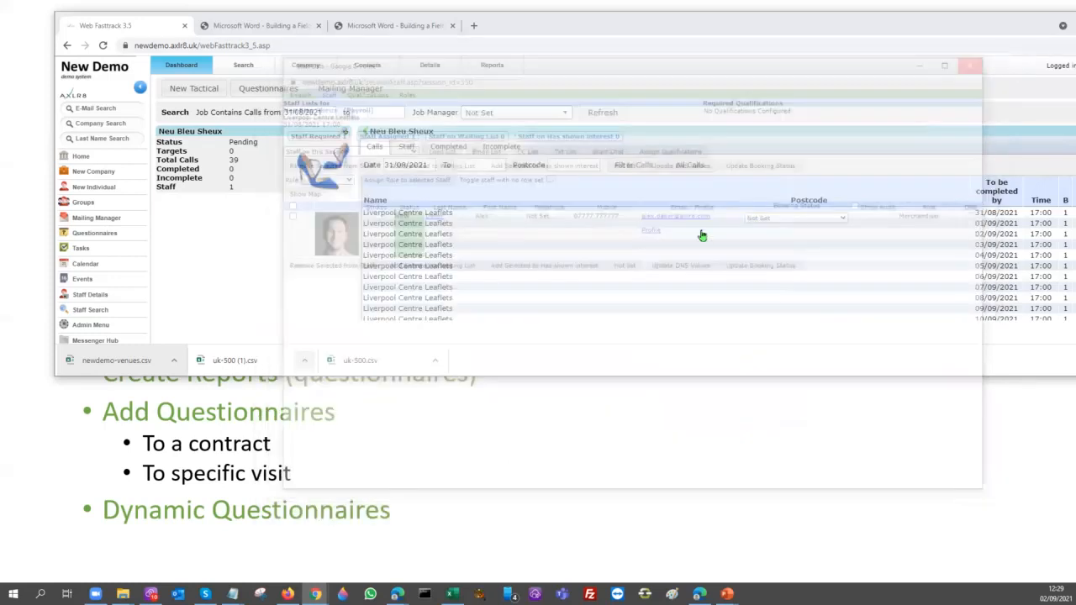
Review the Neu Bleu Sheux project's completed reports and its calls list with the browser window shifted to show all columns
{"action": "left_click", "coordinate": [450, 148]}
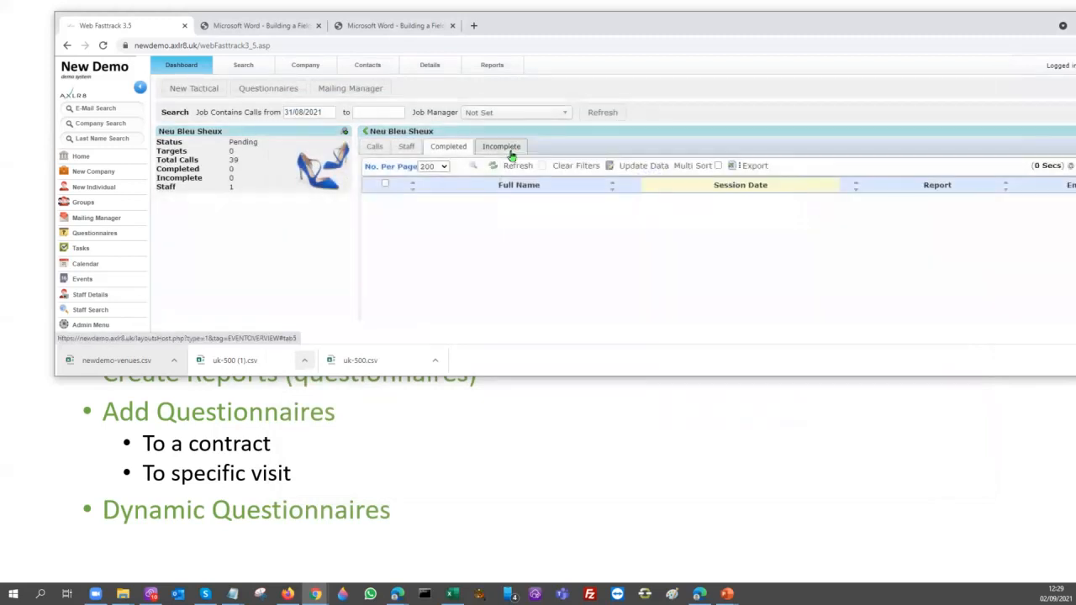
{"action": "left_click", "coordinate": [464, 150]}
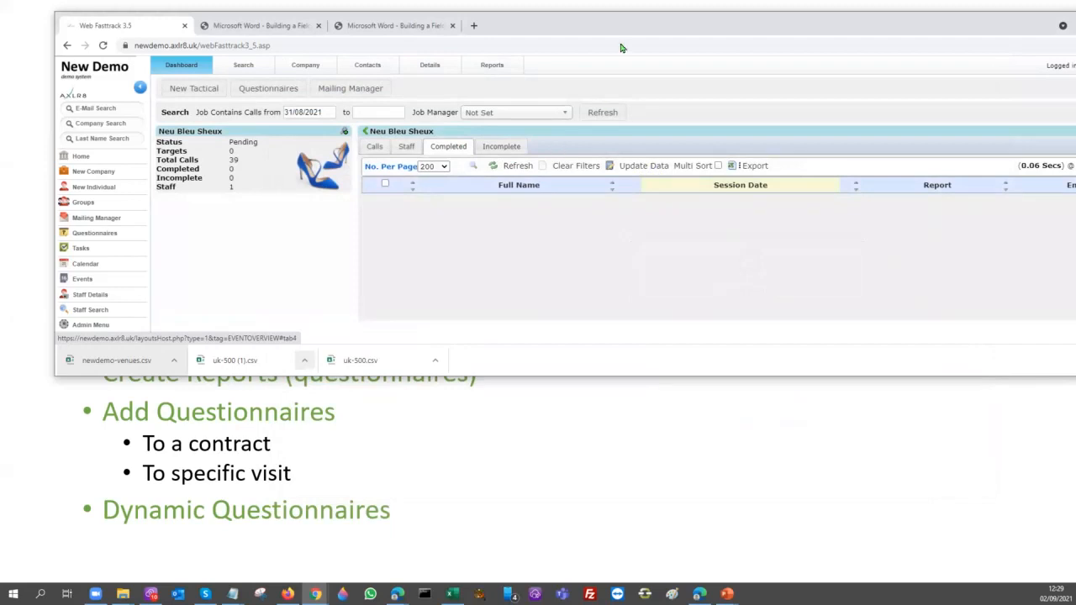
{"action": "left_click_drag", "start_coordinate": [603, 22], "coordinate": [534, 21]}
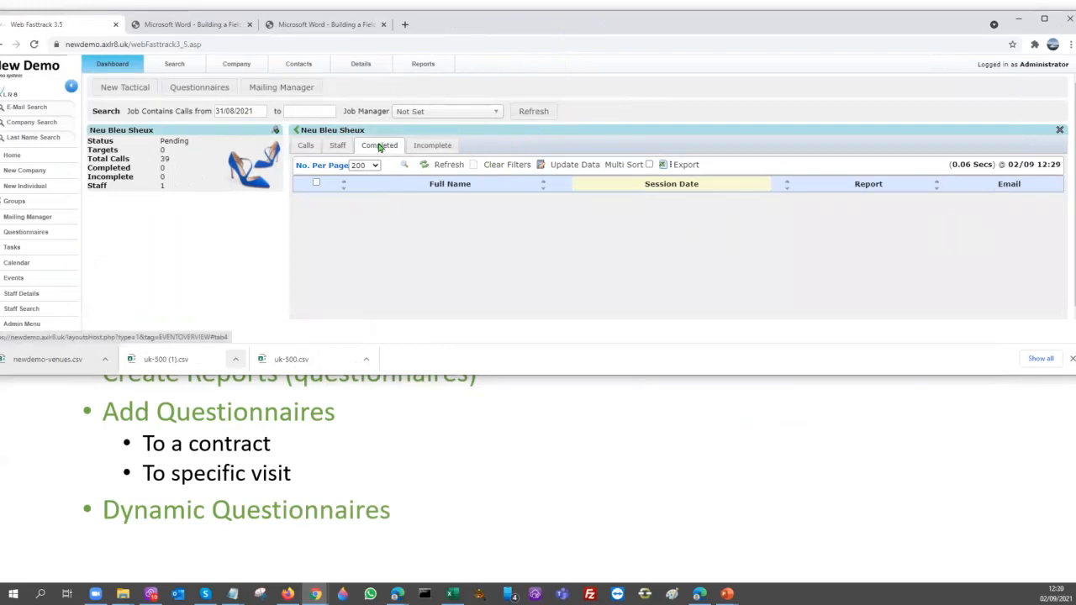
{"action": "left_click", "coordinate": [305, 147]}
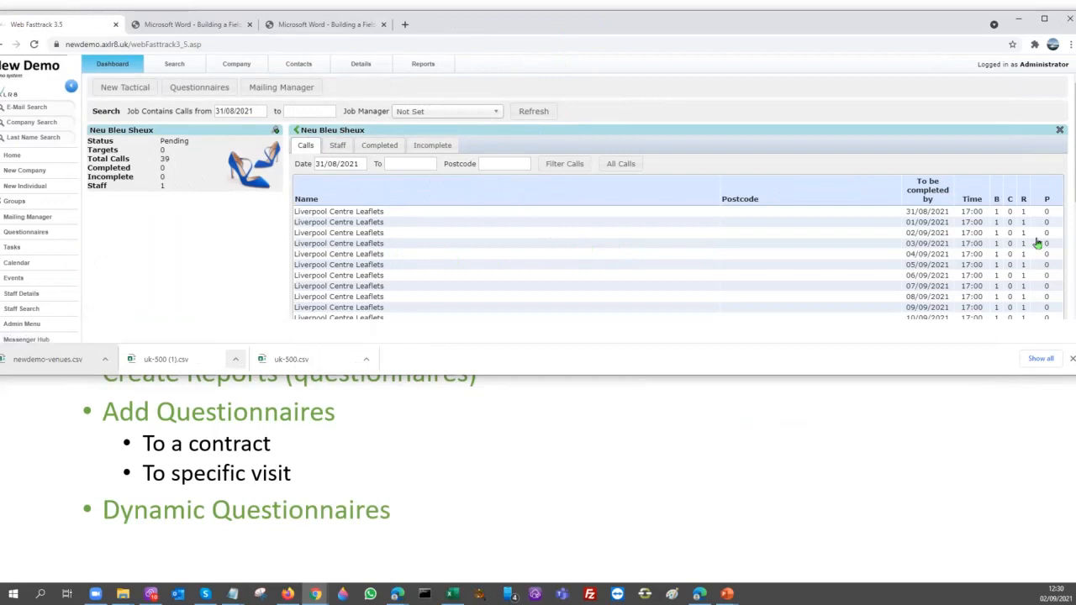
Review the project's staff list and its completed and incomplete reports, and display the export formatting options for the incomplete ones
{"action": "left_click", "coordinate": [338, 148]}
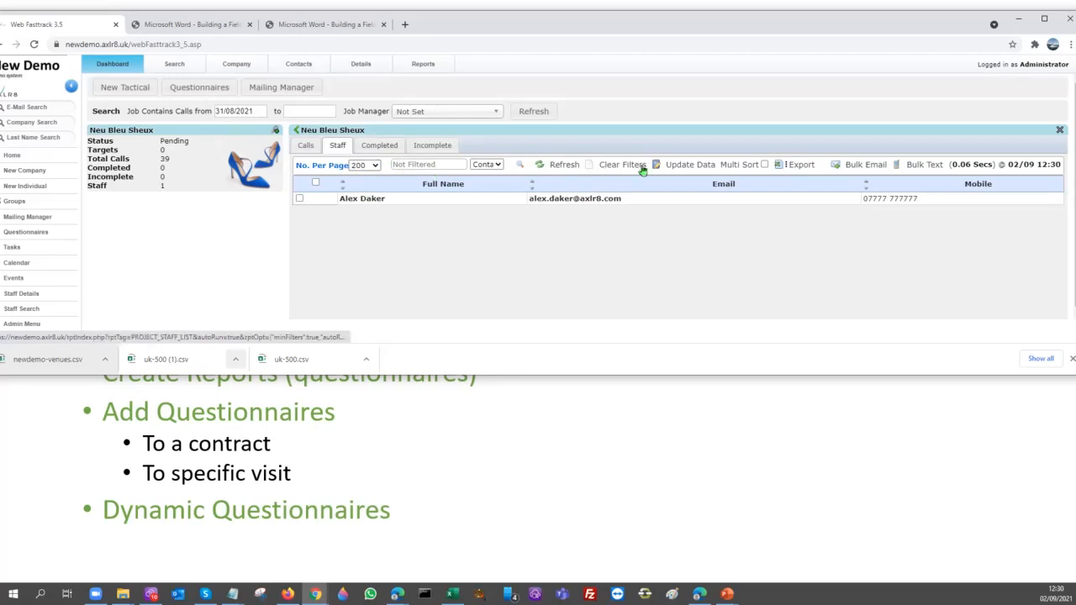
{"action": "mouse_move", "coordinate": [781, 164]}
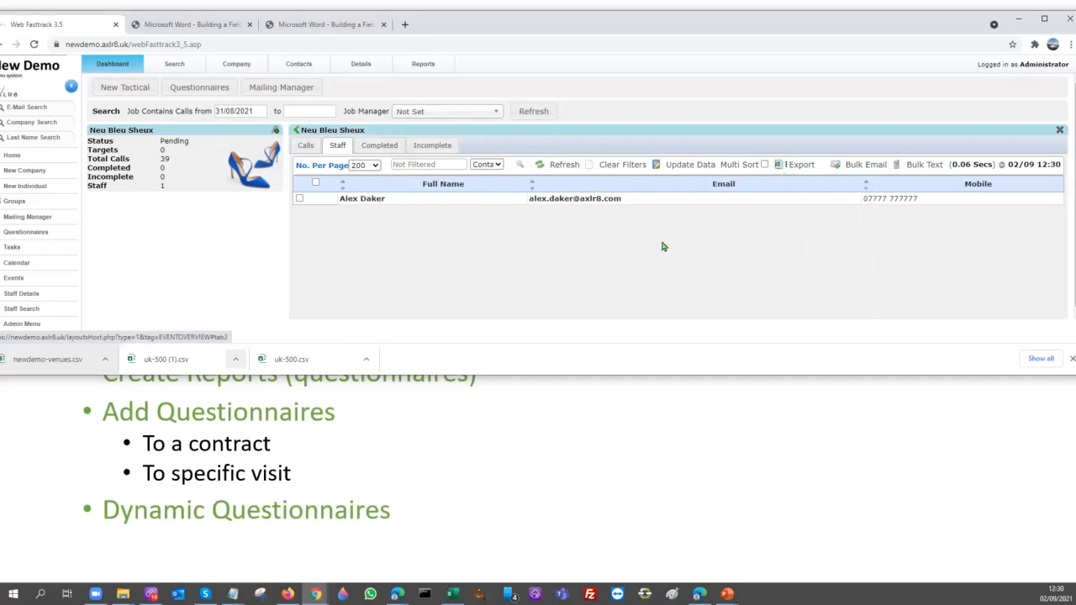
{"action": "left_click", "coordinate": [377, 153]}
{"action": "left_click", "coordinate": [437, 149]}
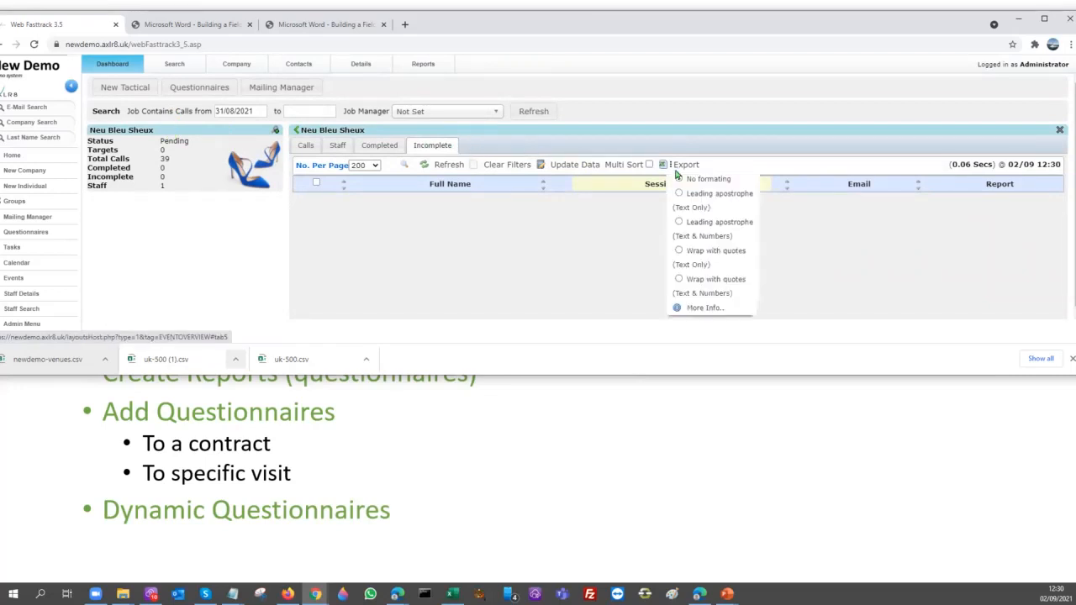
{"action": "mouse_move", "coordinate": [672, 167]}
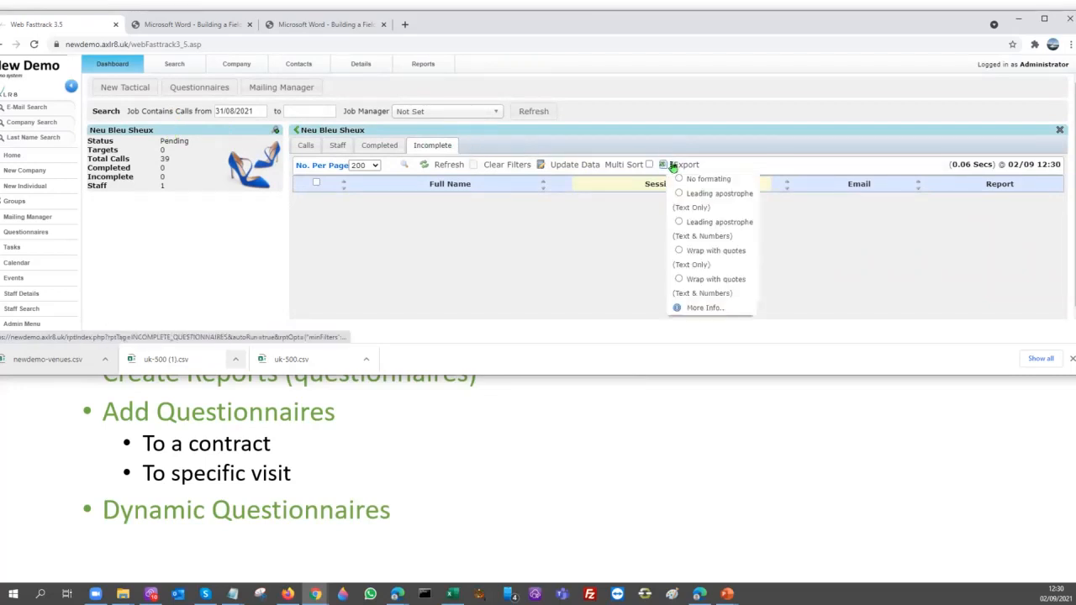